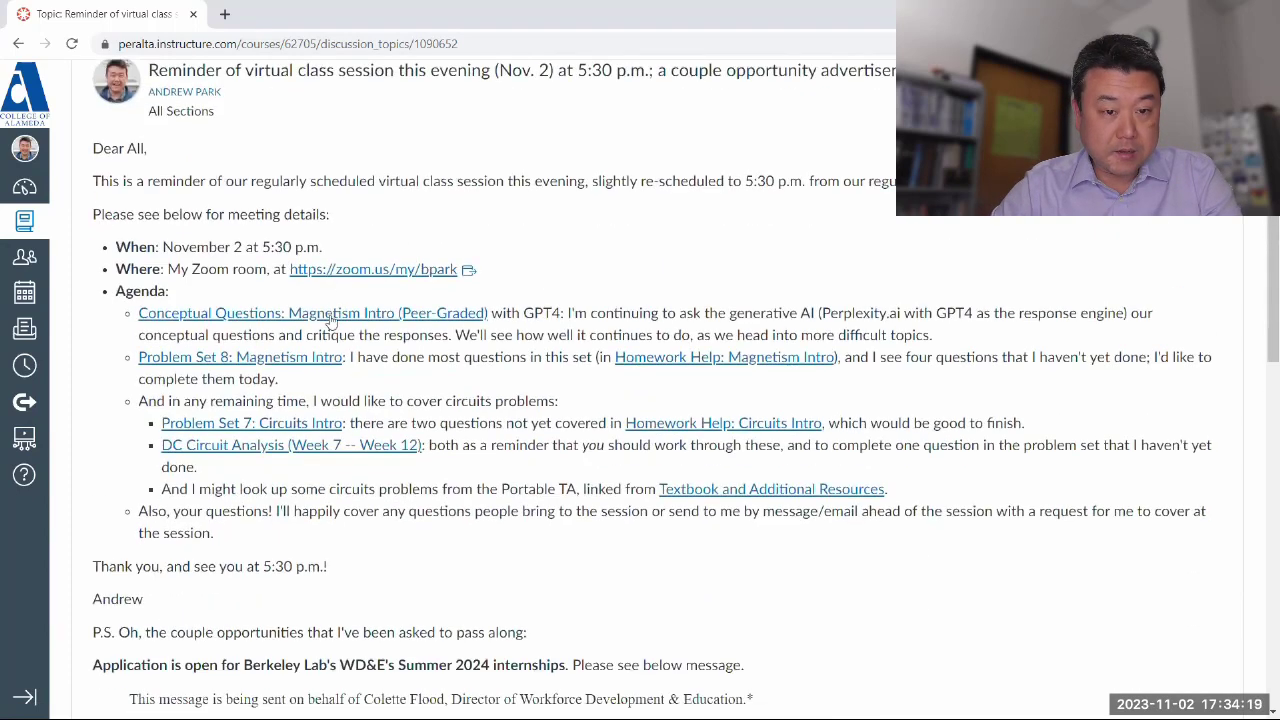
- Open the Conceptual Questions: Magnetism Intro (Peer-Graded) assignment and place its question list side by side with a separate blank browser window
left_click(330, 318, "ctrl")
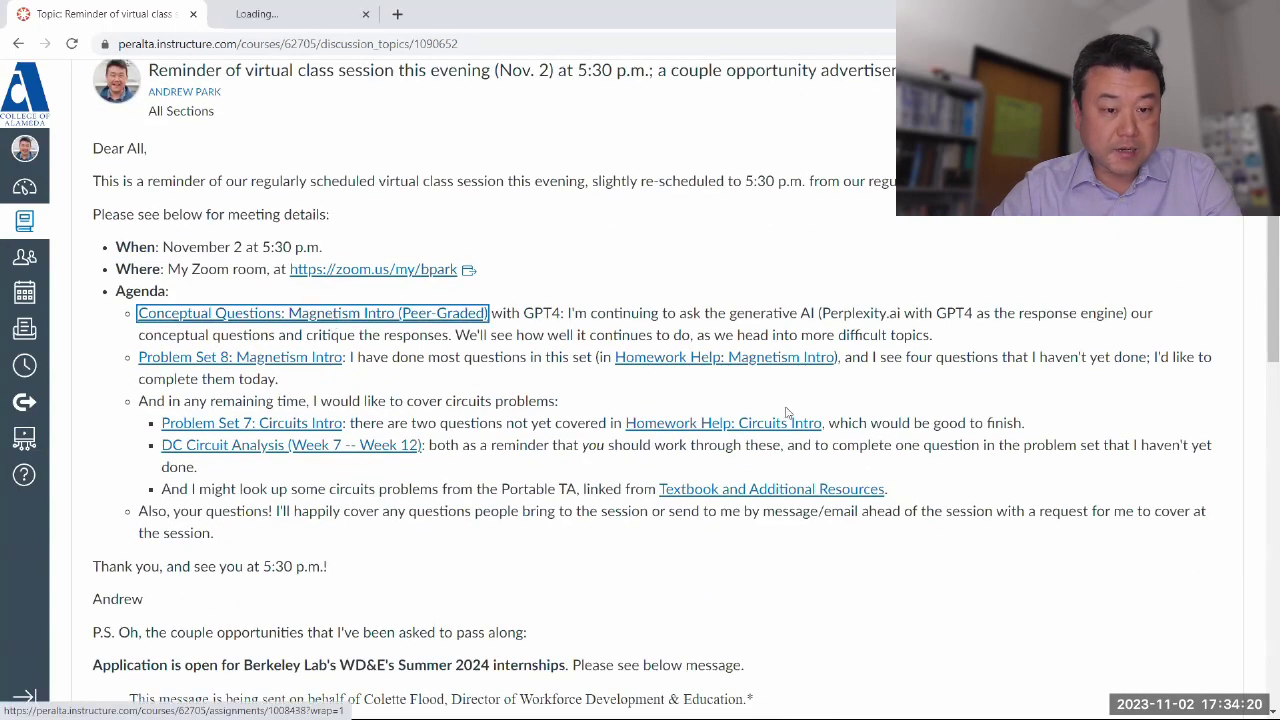
left_click(300, 13)
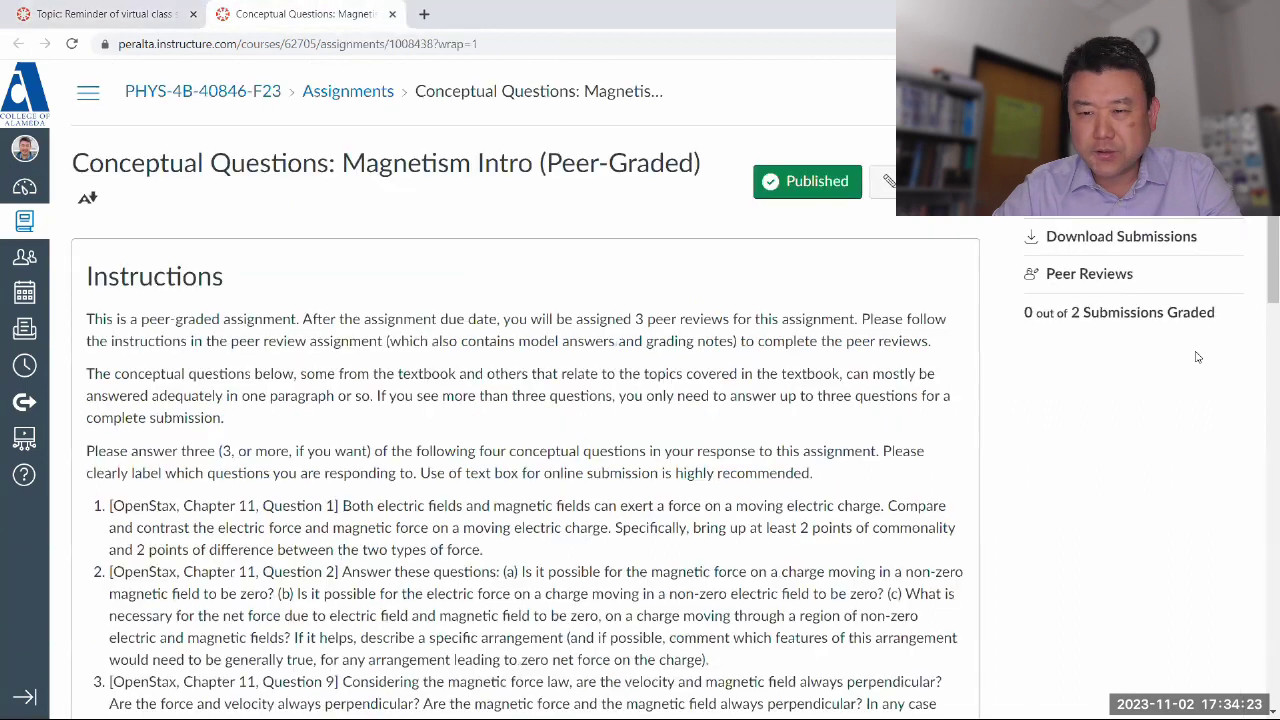
left_click(424, 13)
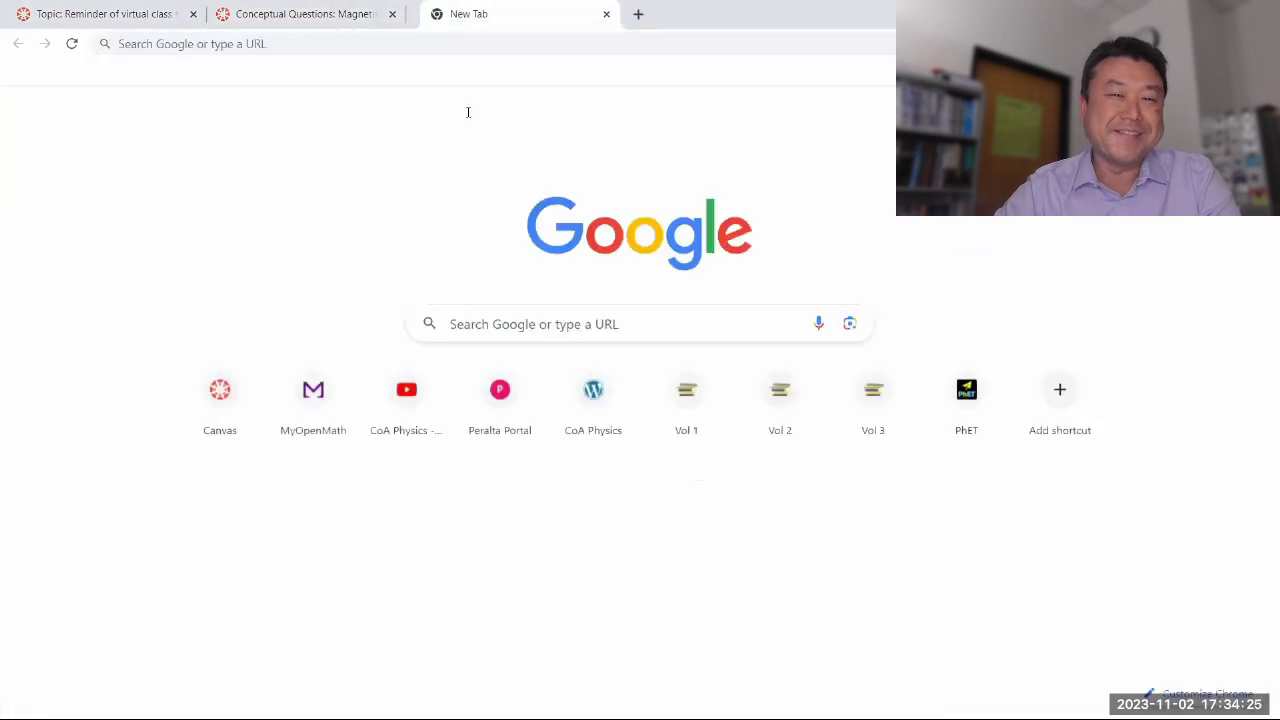
left_click_drag(467, 112, 675, 51)
left_click(512, 25)
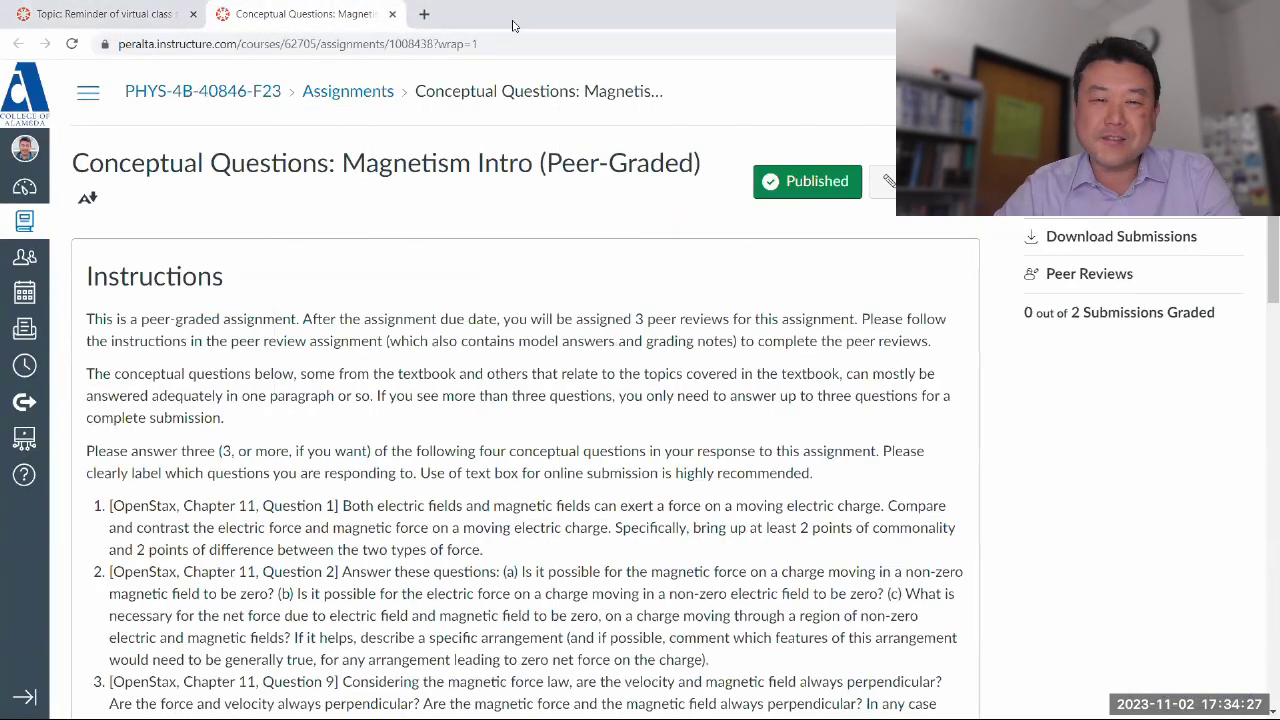
key("super+Left")
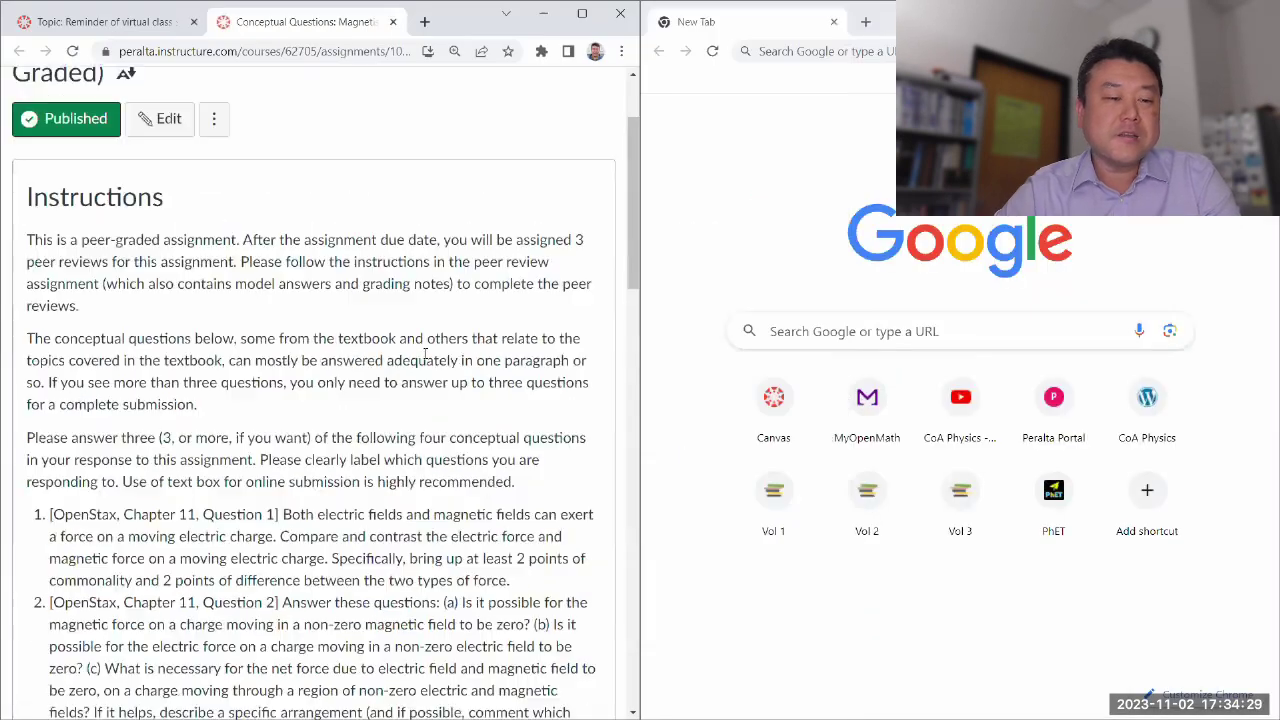
scroll(155, 323, "down", 3)
scroll(320, 320, "down", 2)
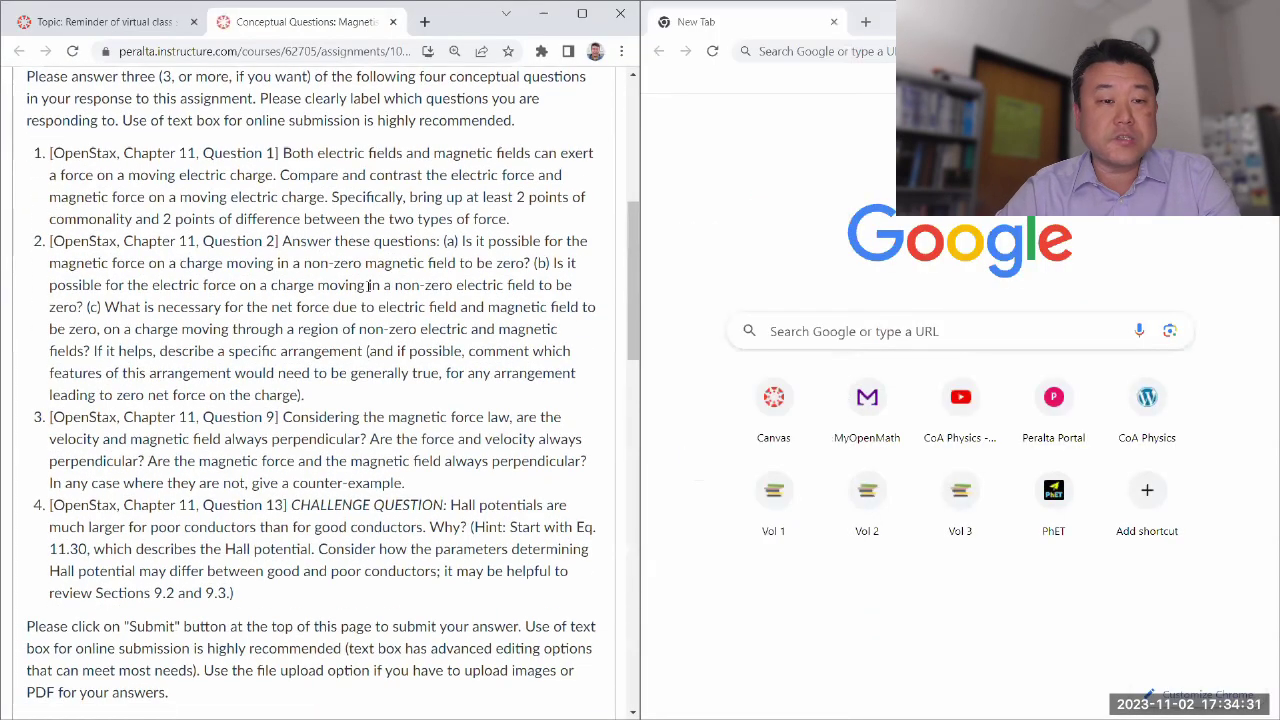
- Load perplexity.ai in the blank browser window and dismiss the Android app promotion
left_click(799, 55)
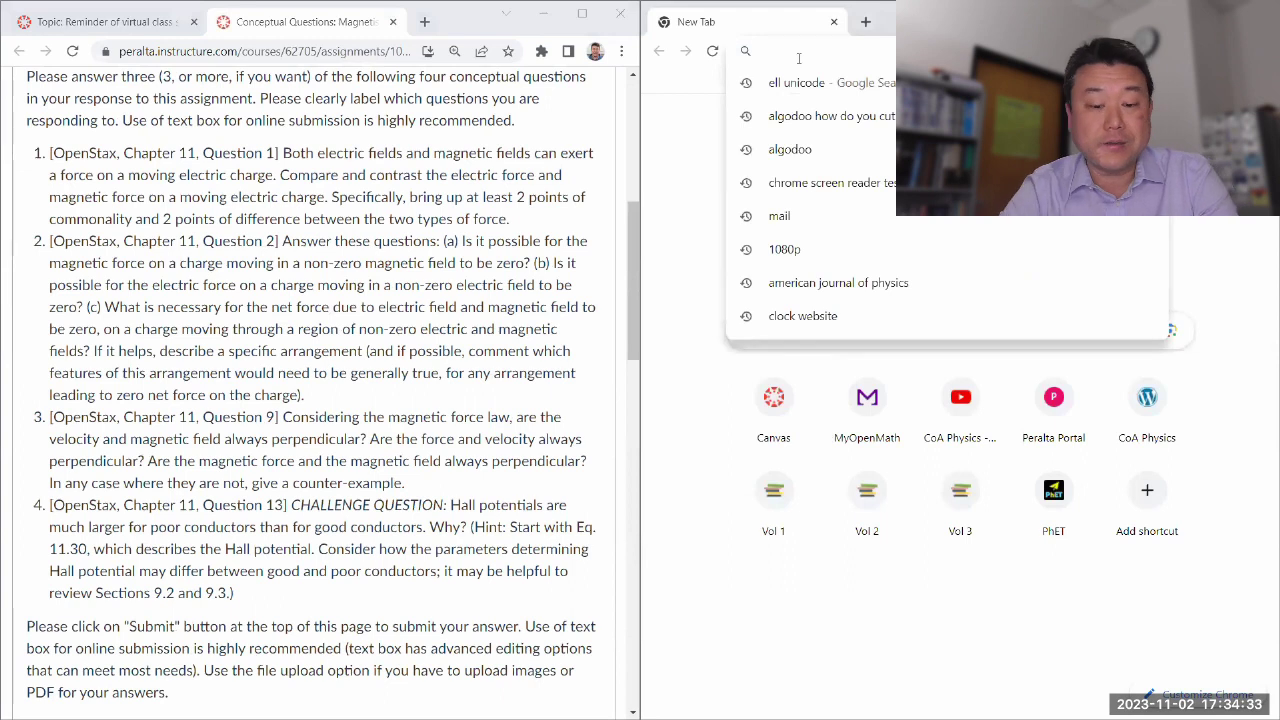
type("per")
key("Return")
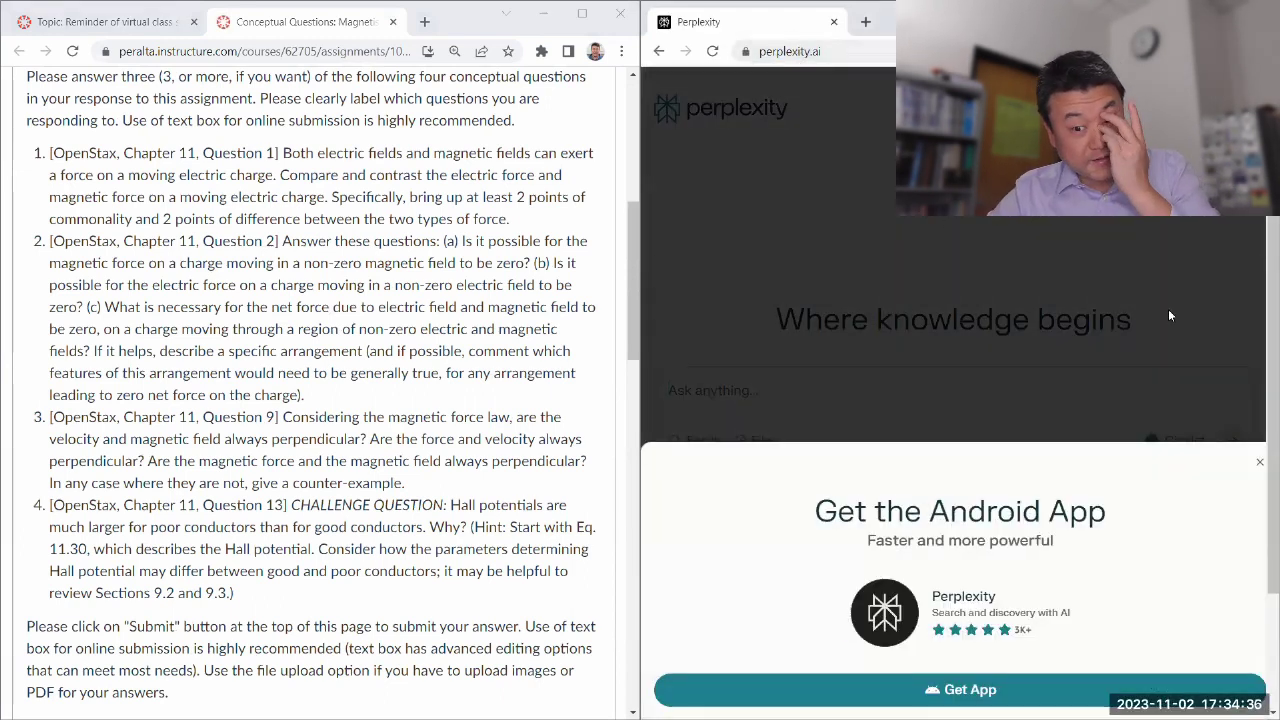
left_click(1259, 461)
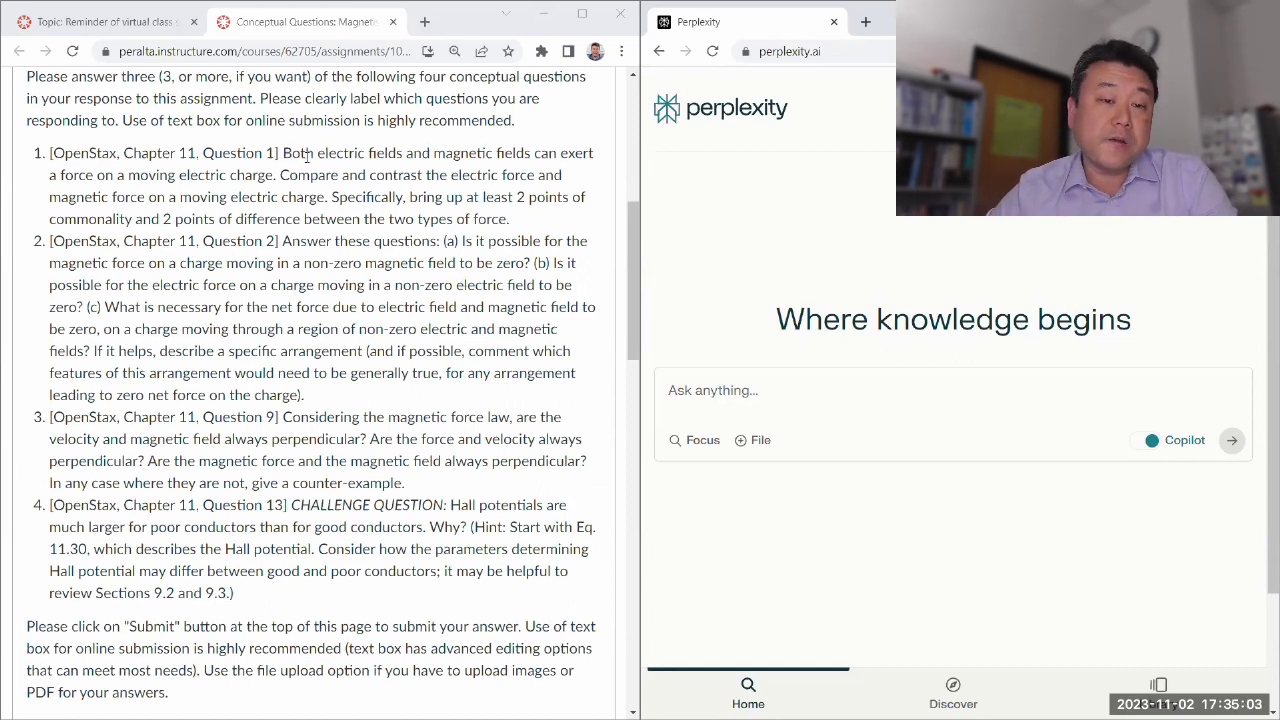
- Copy the text of question 1, without its OpenStax label, from the assignment and submit it to Perplexity with Copilot
left_click_drag(283, 153, 537, 226)
key("ctrl+c")
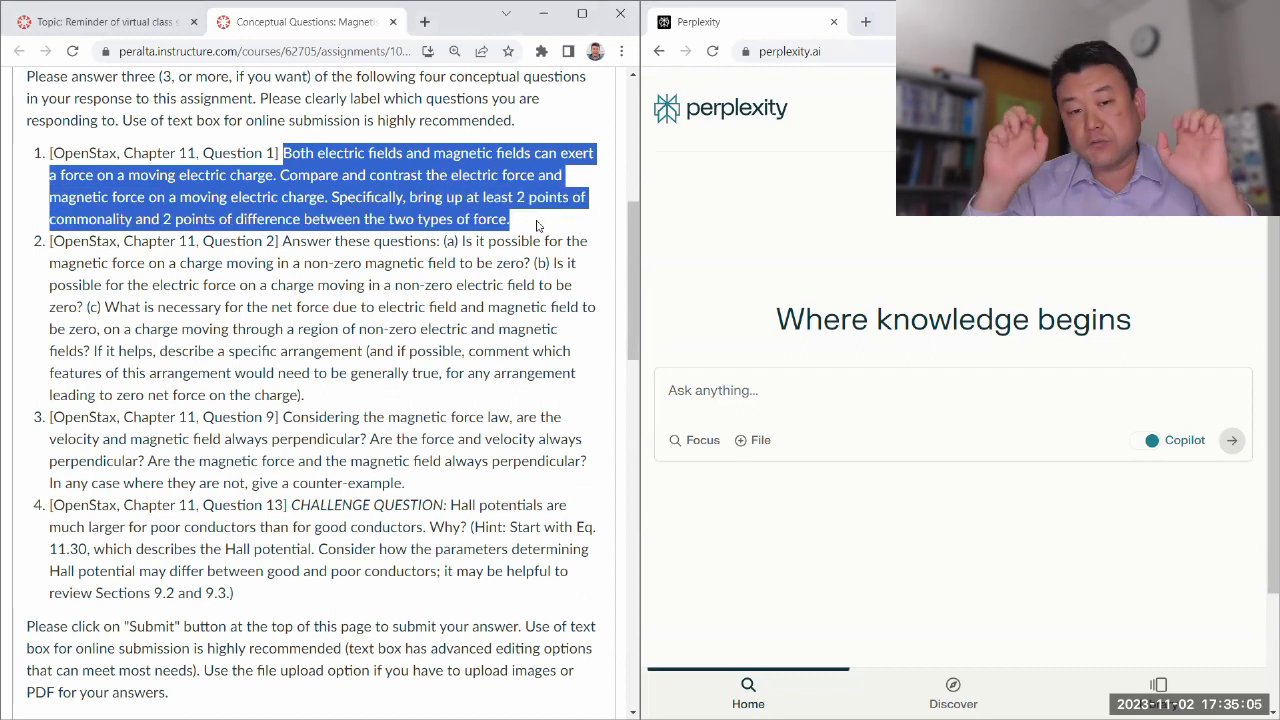
right_click(442, 198)
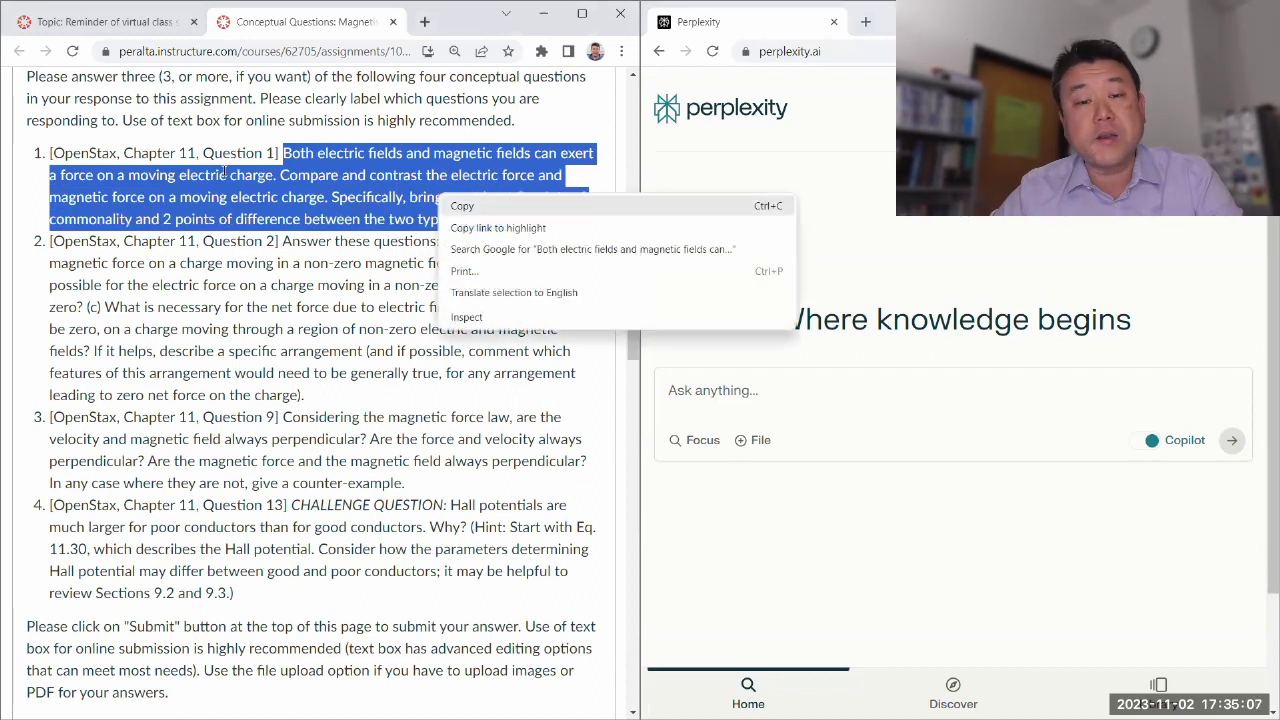
key("Escape")
left_click(813, 388)
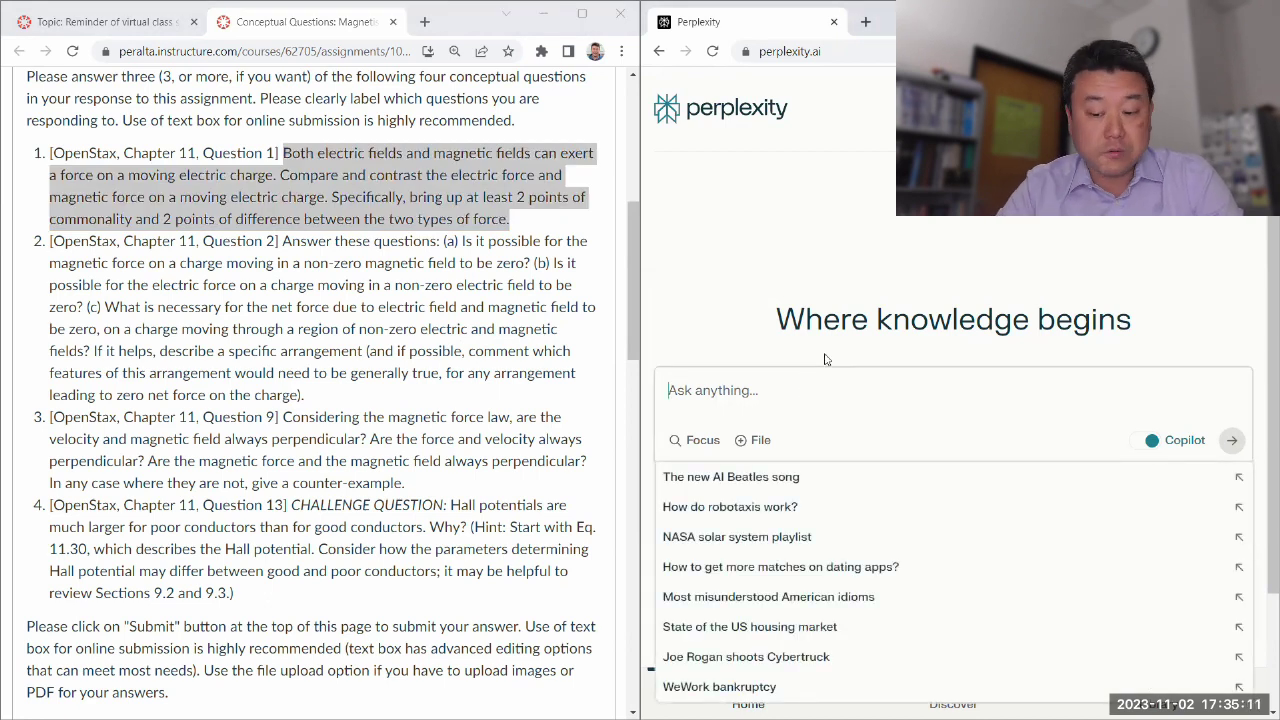
key("ctrl+v")
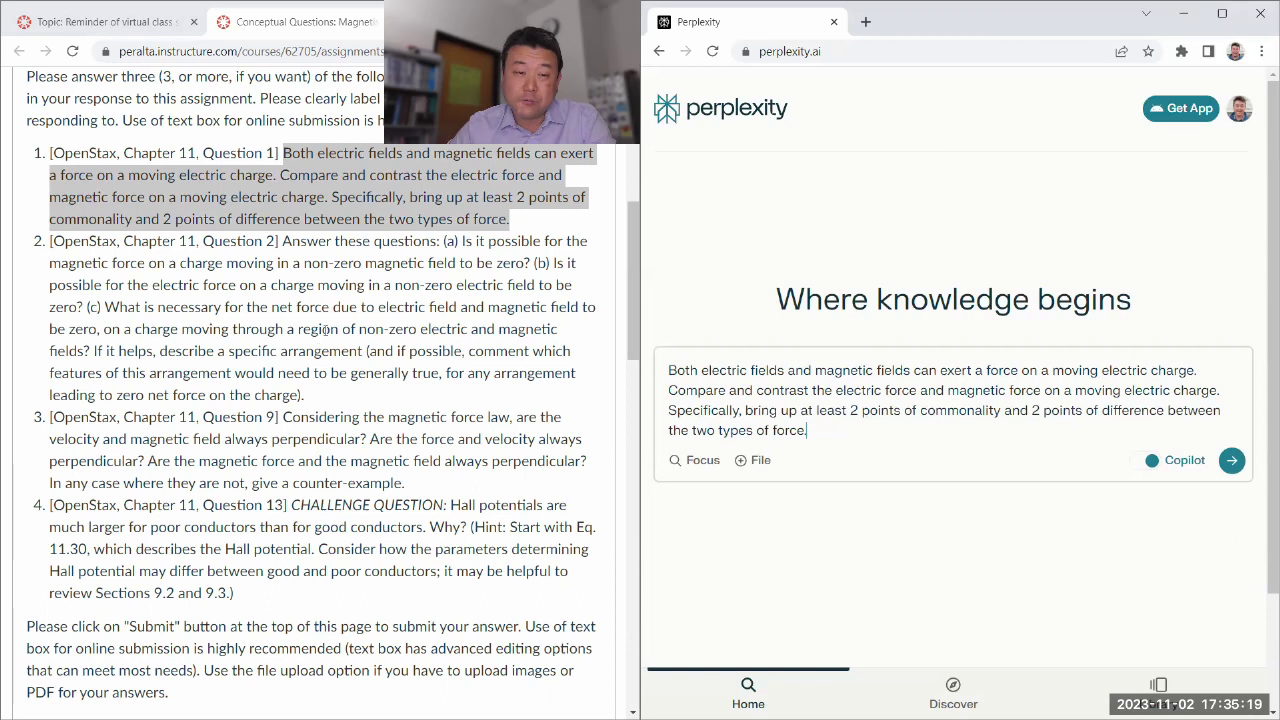
scroll(325, 330, "down", 1)
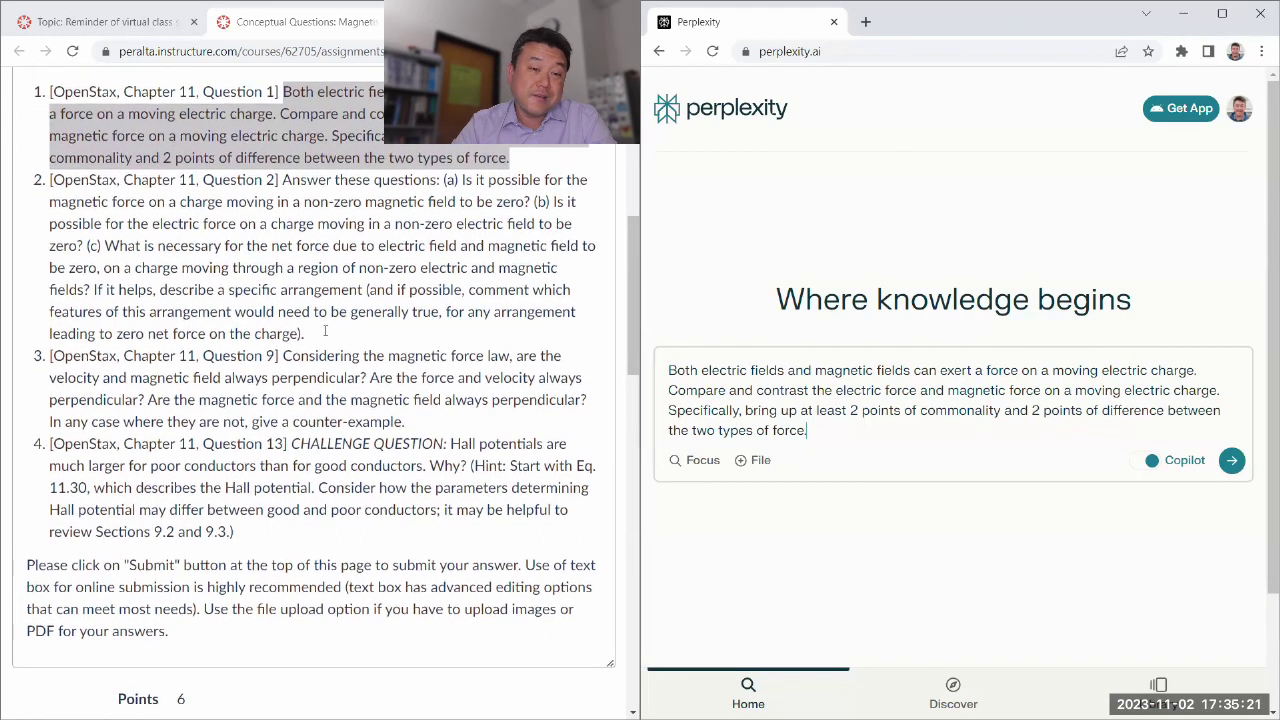
left_click(1232, 460)
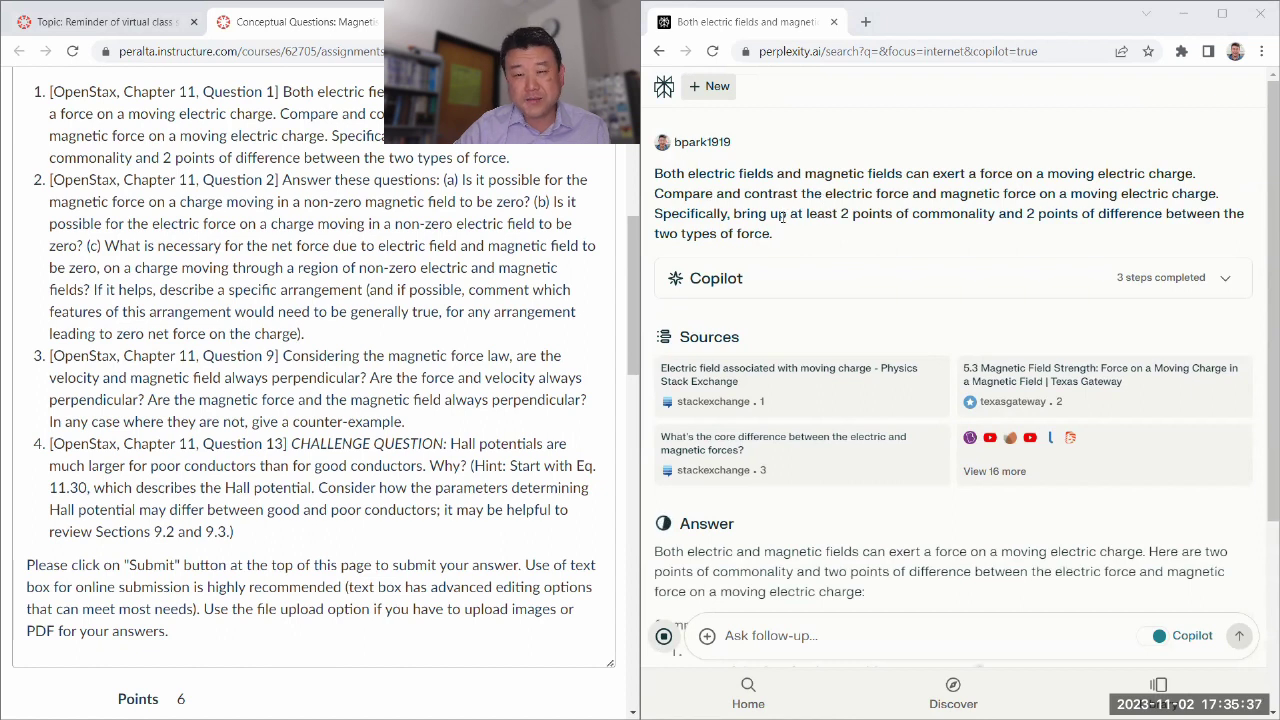
- Examine the commonalities in the generated answer, focusing on the electromagnetic force statement
scroll(719, 166, "down", 1)
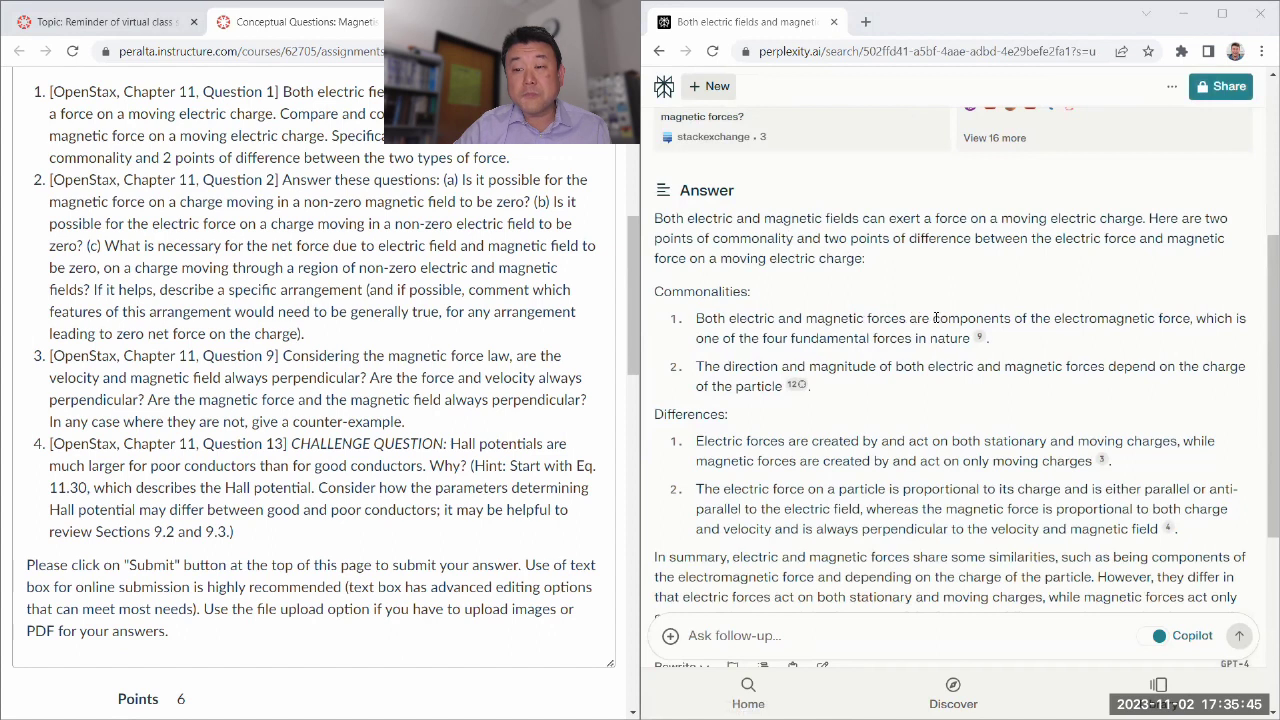
left_click_drag(1055, 320, 1192, 318)
left_click(846, 321)
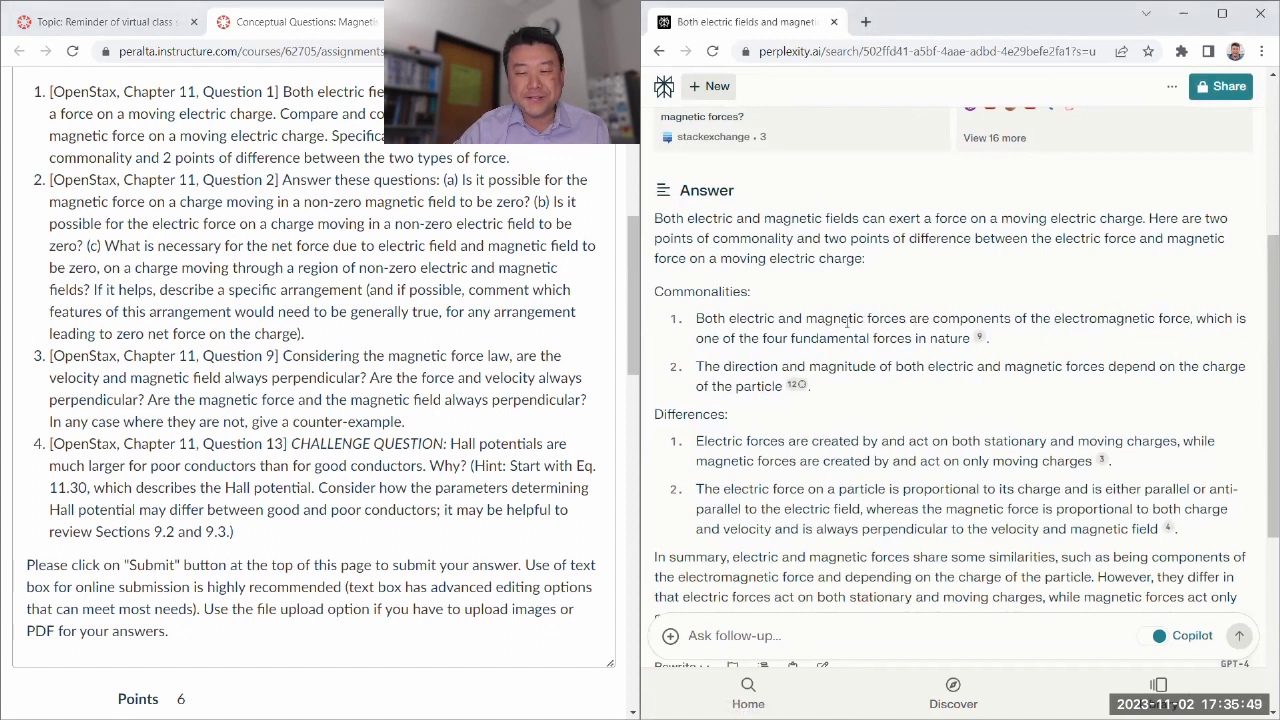
left_click(697, 318)
left_click(975, 338, "shift")
left_click(1039, 341)
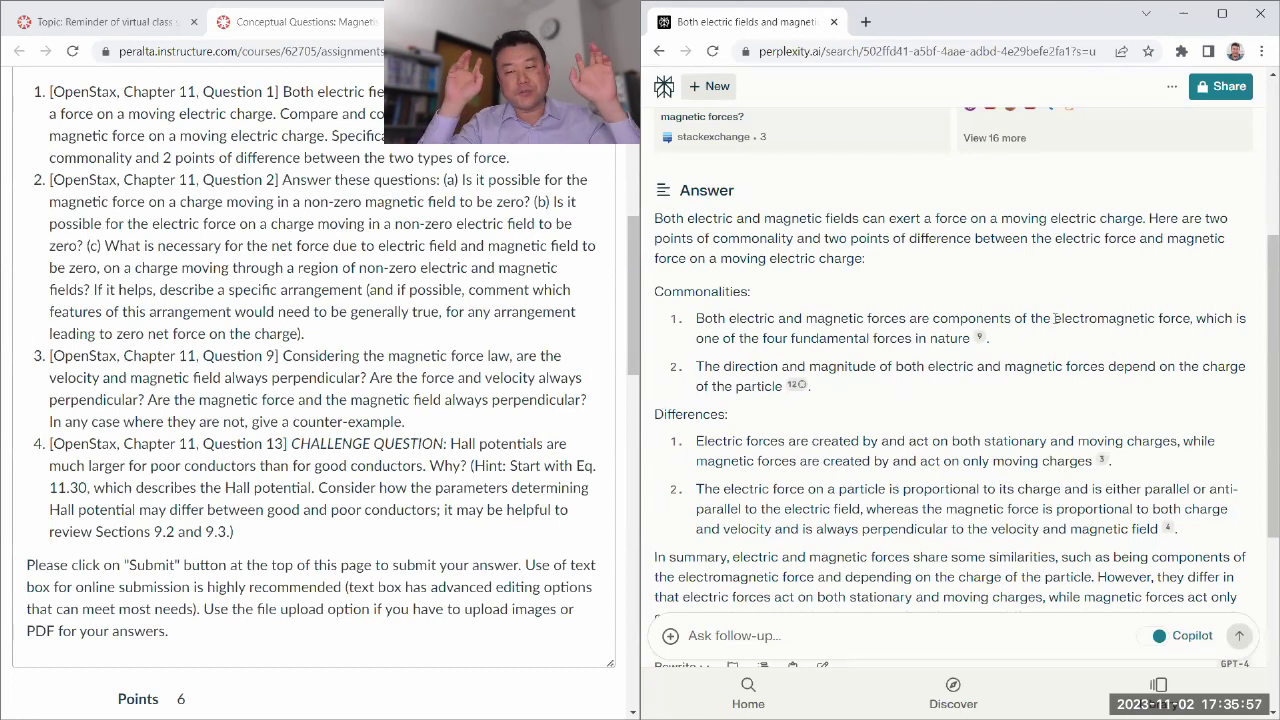
left_click_drag(1055, 318, 1190, 318)
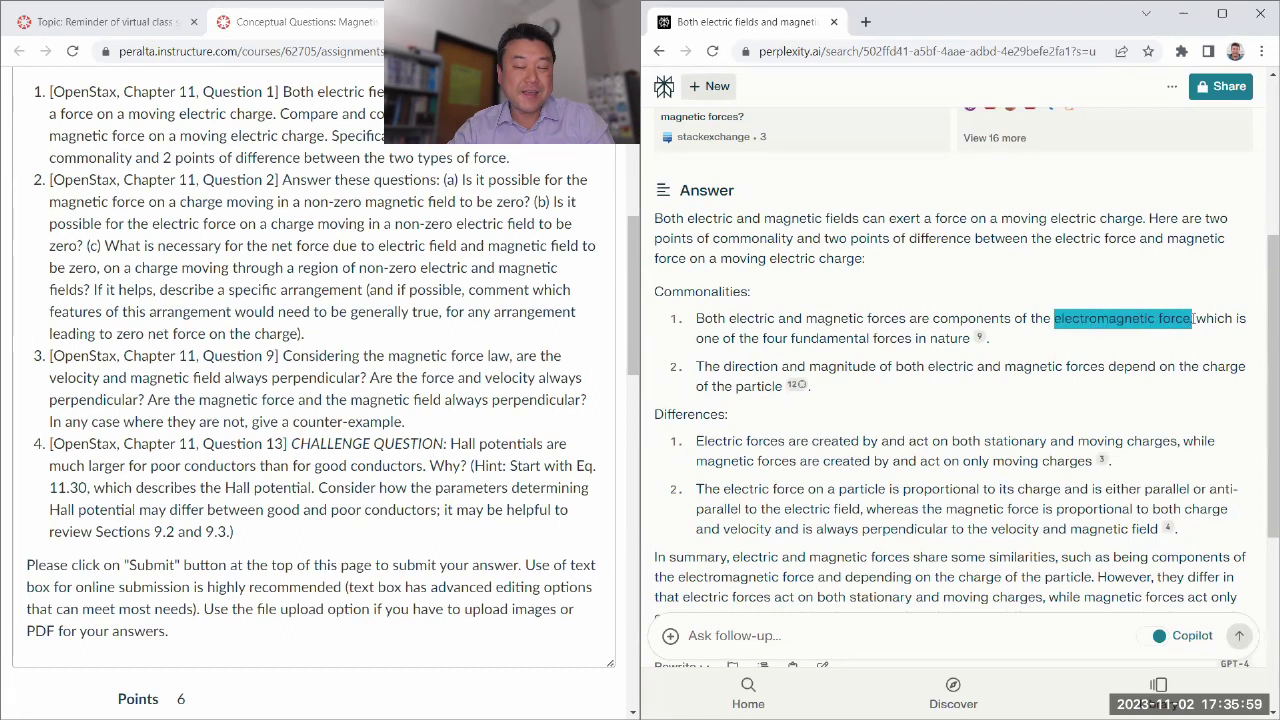
left_click(920, 337)
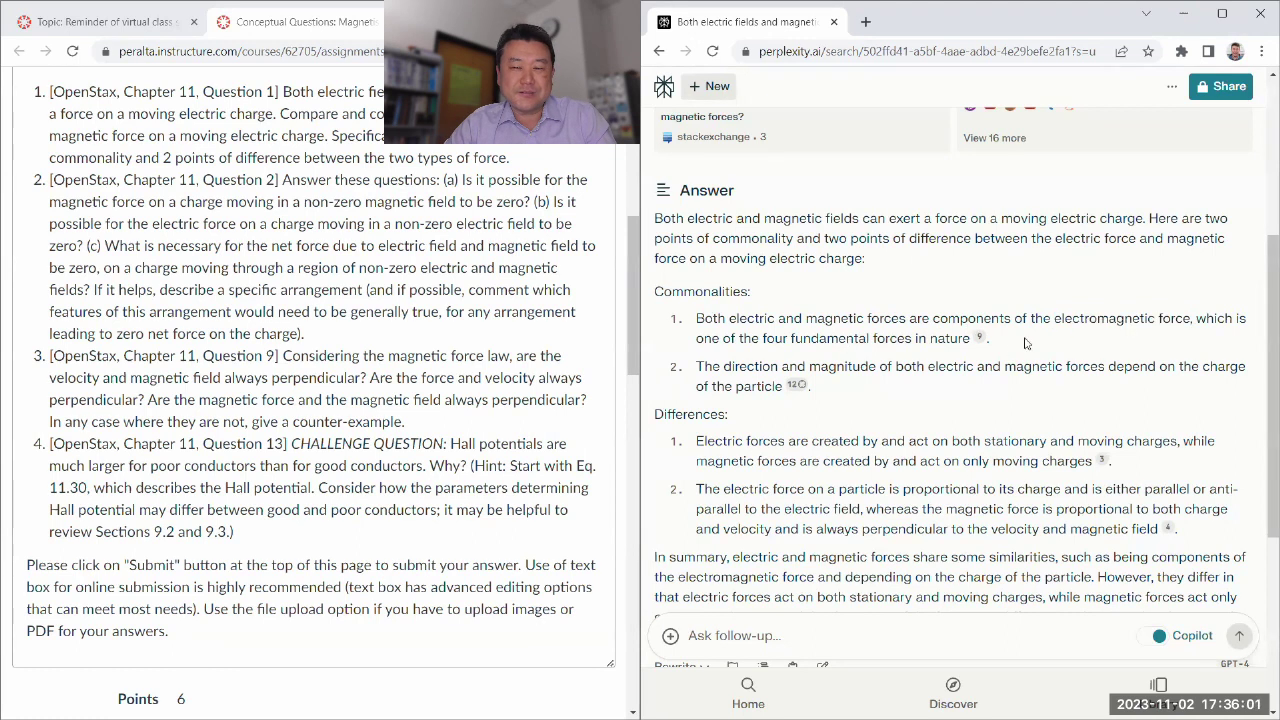
left_click_drag(1050, 318, 1190, 318)
left_click(952, 333)
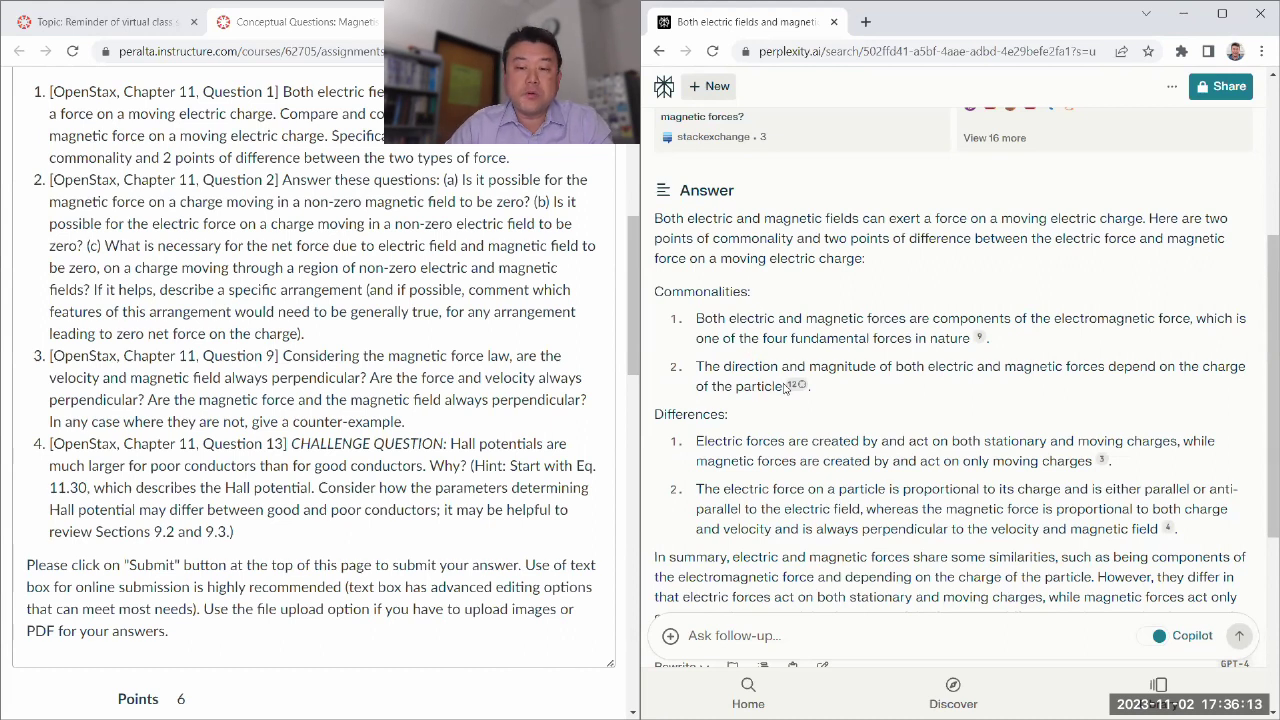
- Examine the two listed differences between electric and magnetic forces and the rest of the generated answer
scroll(778, 399, "down", 1)
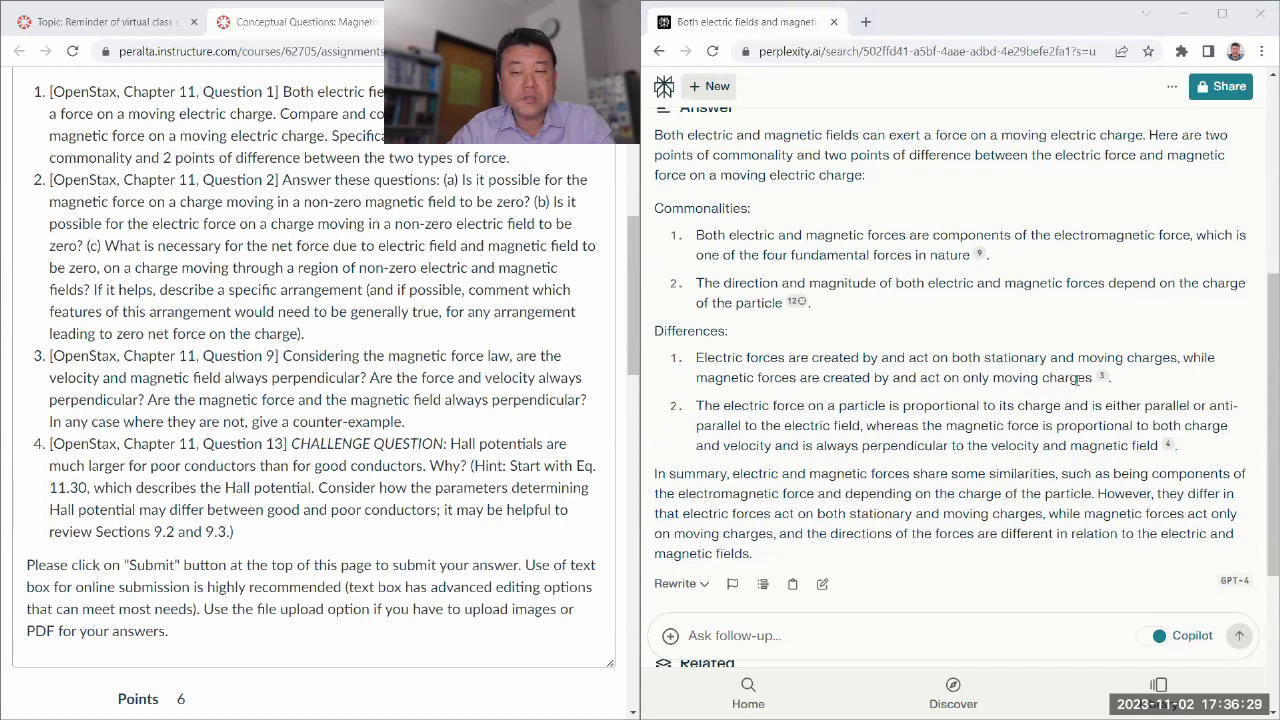
left_click_drag(1183, 357, 1072, 378)
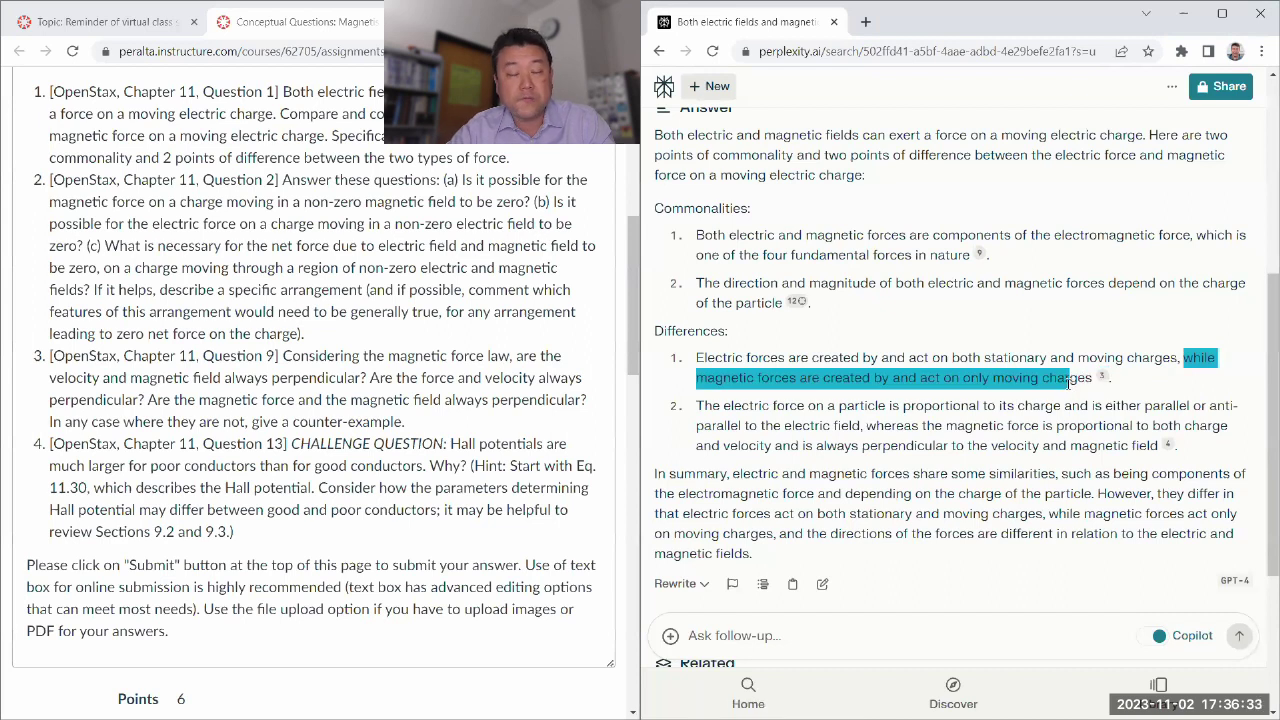
left_click(925, 421)
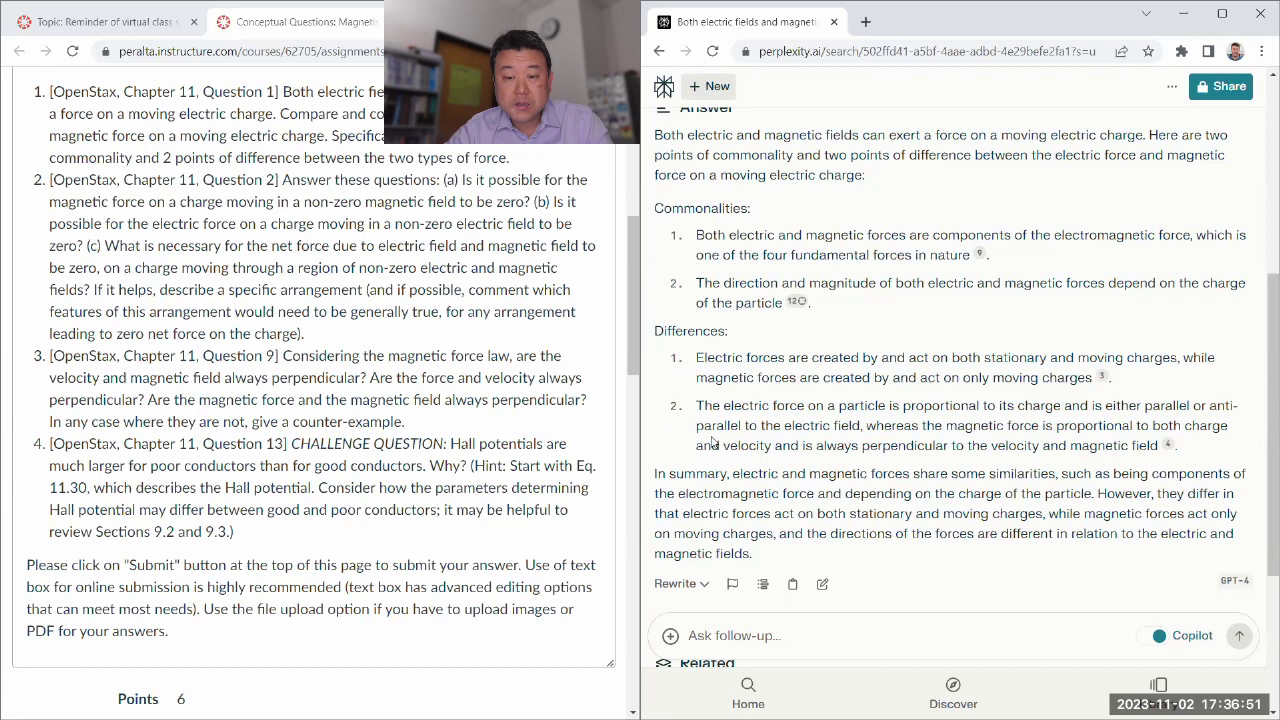
left_click_drag(696, 446, 772, 447)
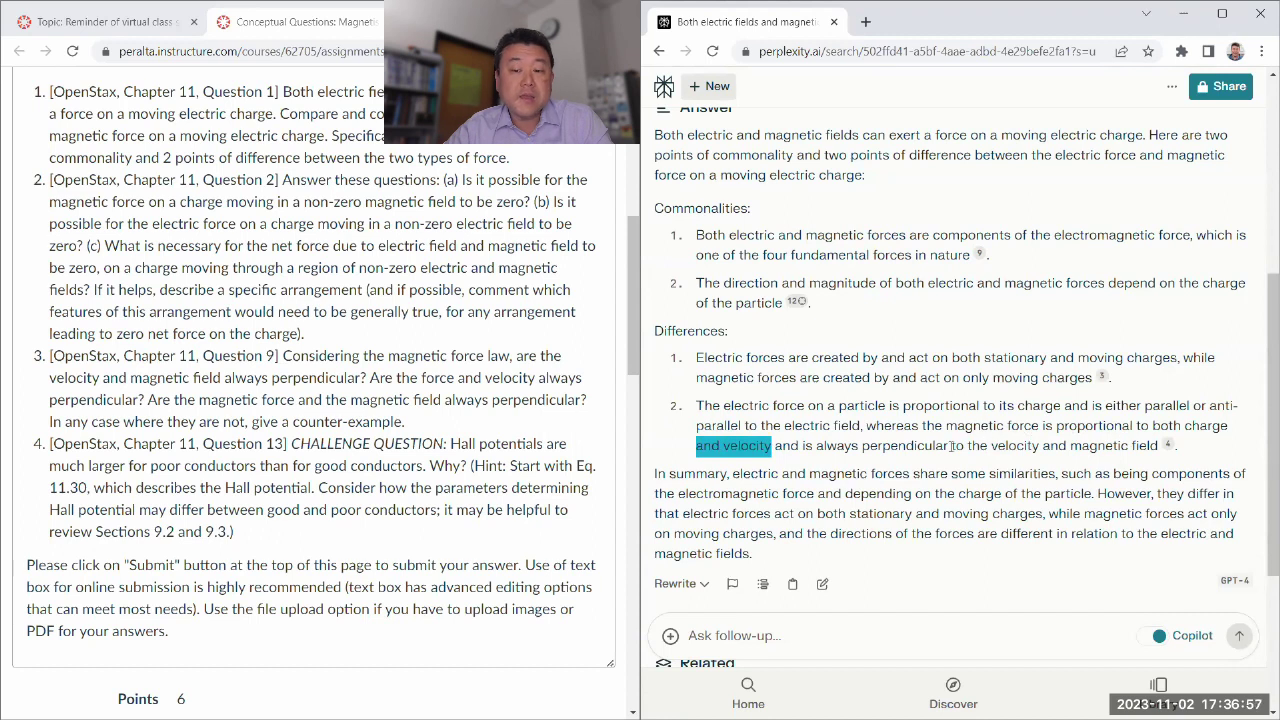
left_click_drag(951, 446, 1166, 448)
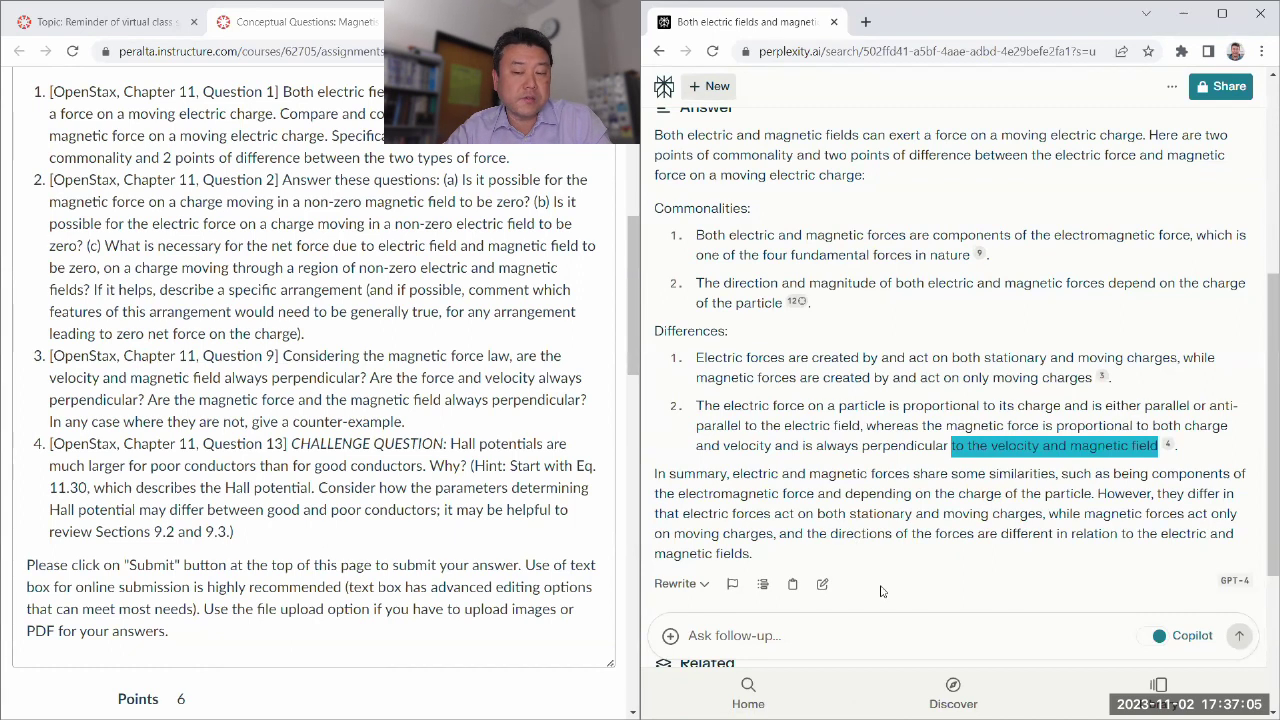
left_click(650, 490)
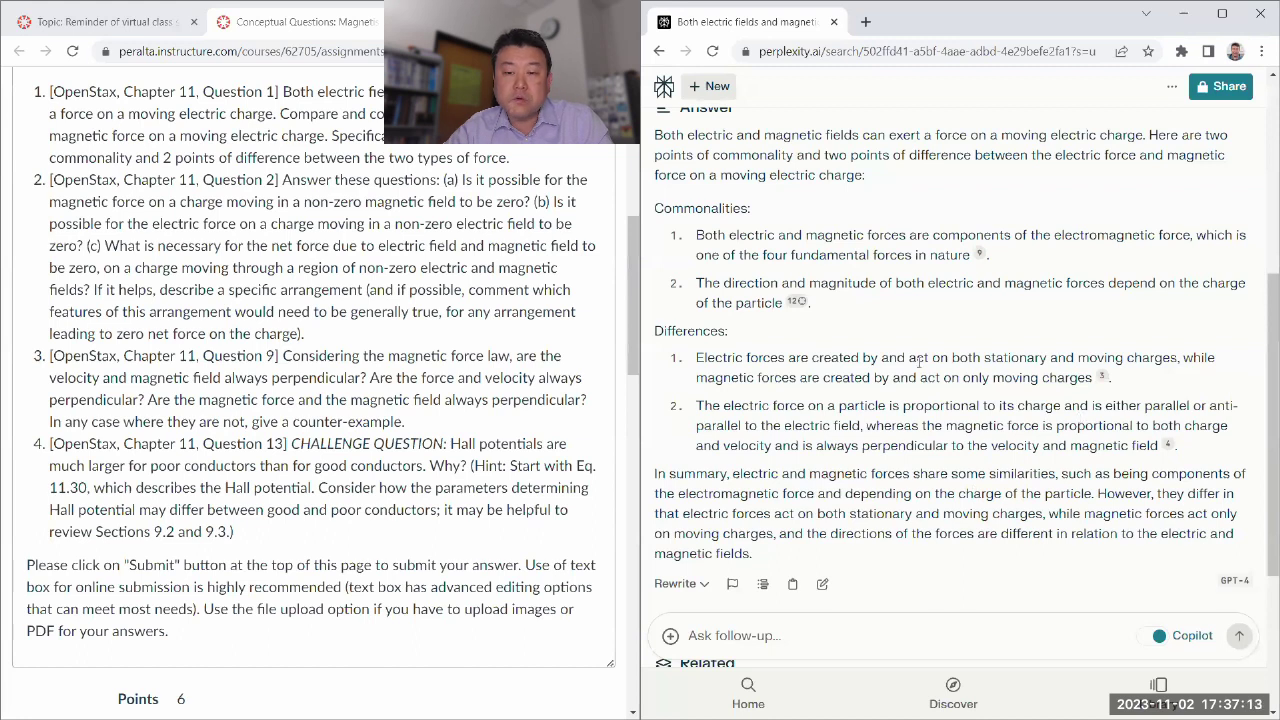
left_click_drag(980, 358, 1123, 358)
left_click(900, 413)
scroll(900, 415, "down", 3)
scroll(897, 420, "up", 4)
left_click_drag(724, 289, 730, 289)
left_click(341, 293)
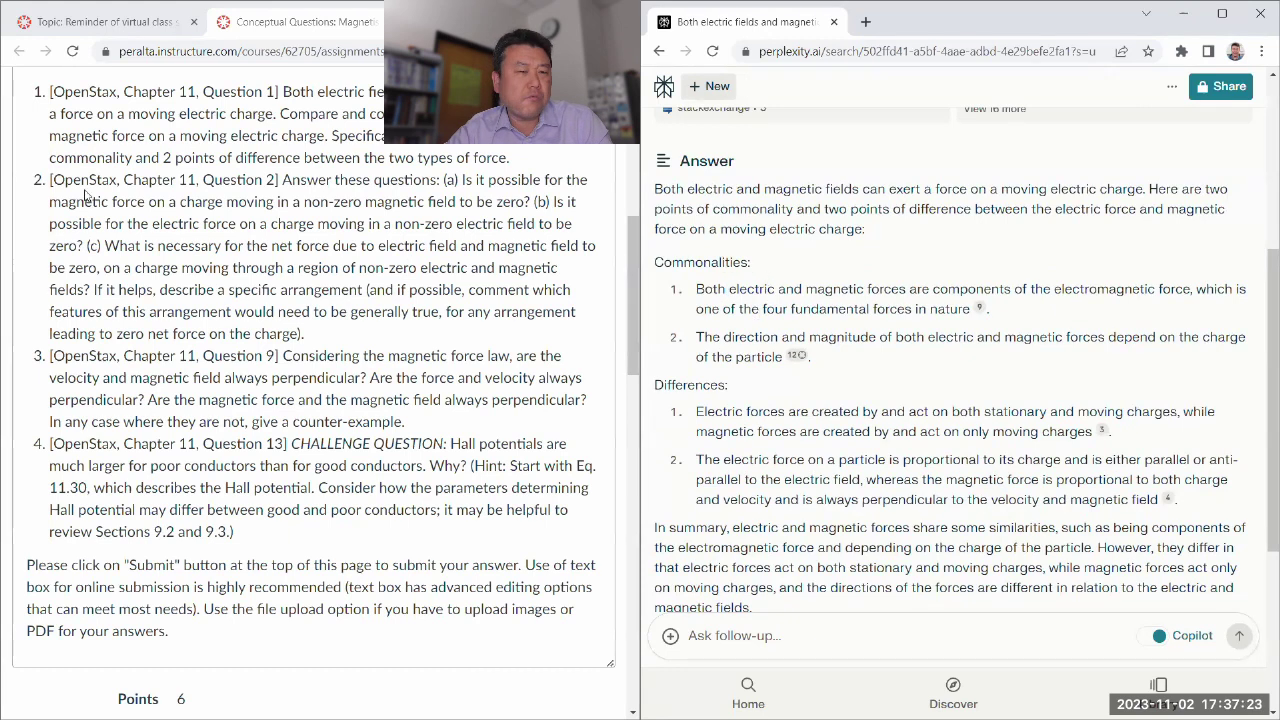
- Copy the full text of question 2, without its OpenStax label, from the assignment and ready the follow-up field in Perplexity
left_click(317, 178)
left_click_drag(281, 184, 325, 340)
key("ctrl+c")
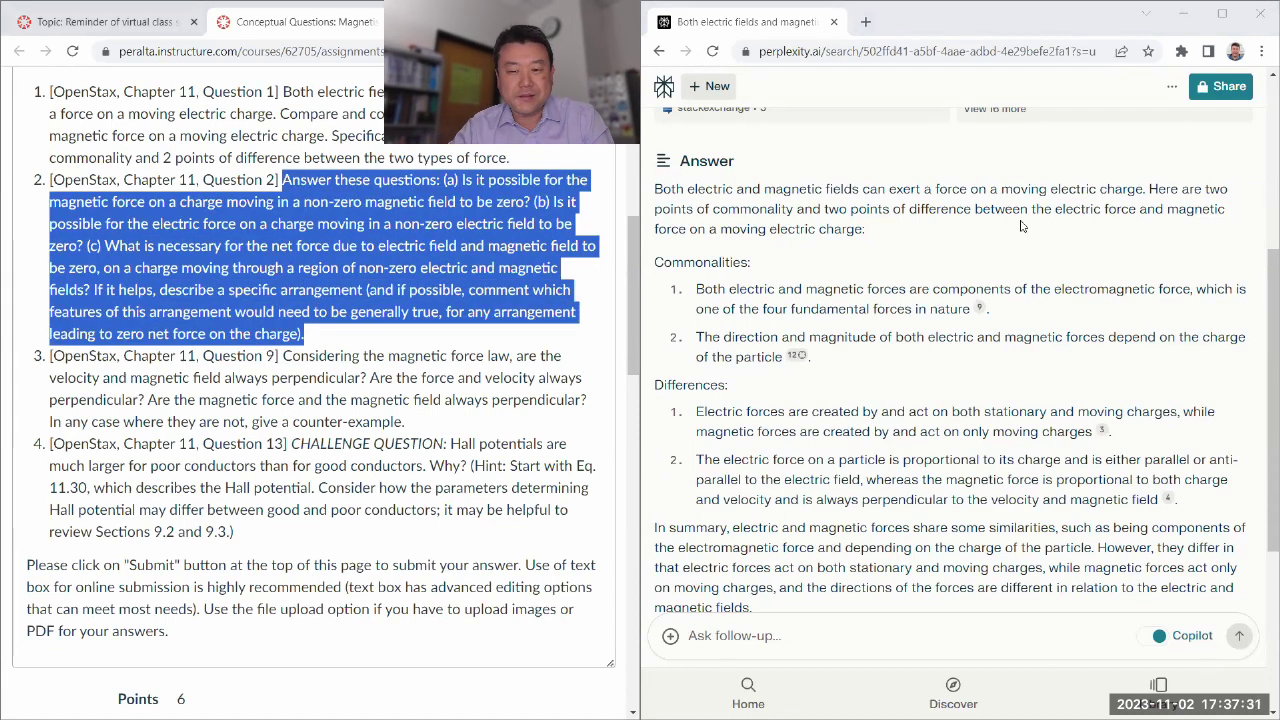
scroll(987, 382, "down", 2)
scroll(987, 382, "down", 2)
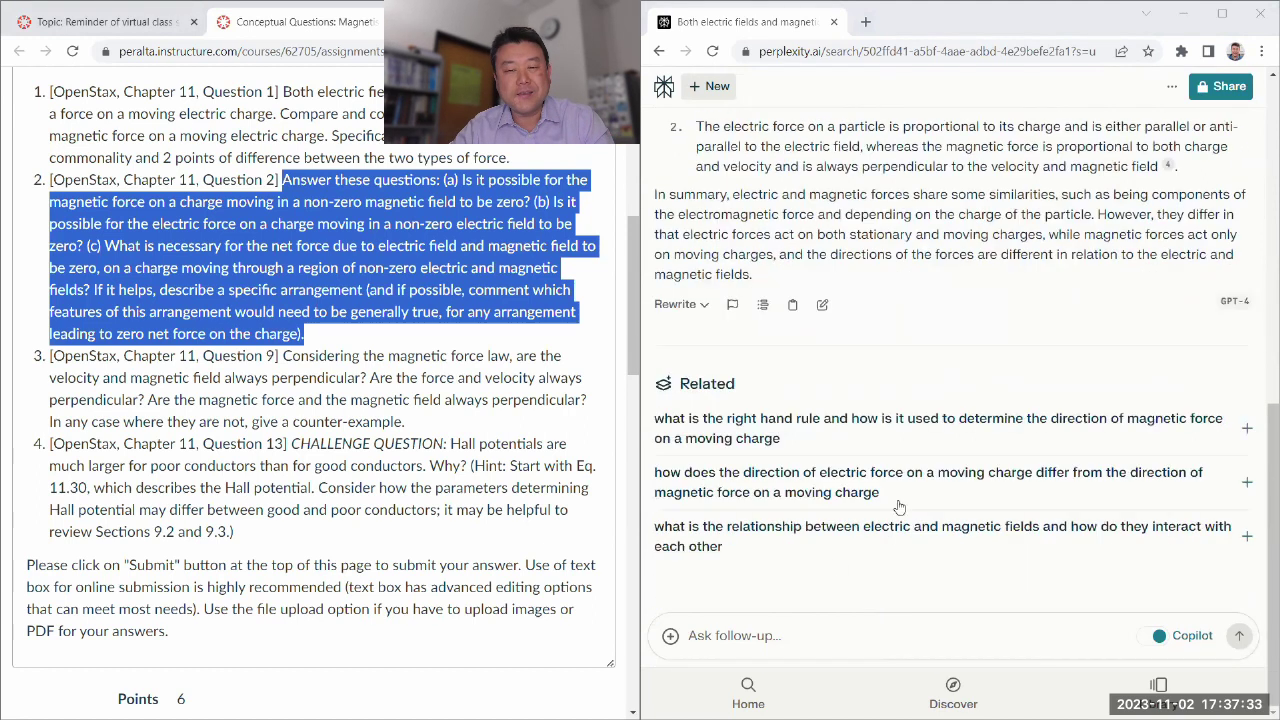
left_click(800, 627)
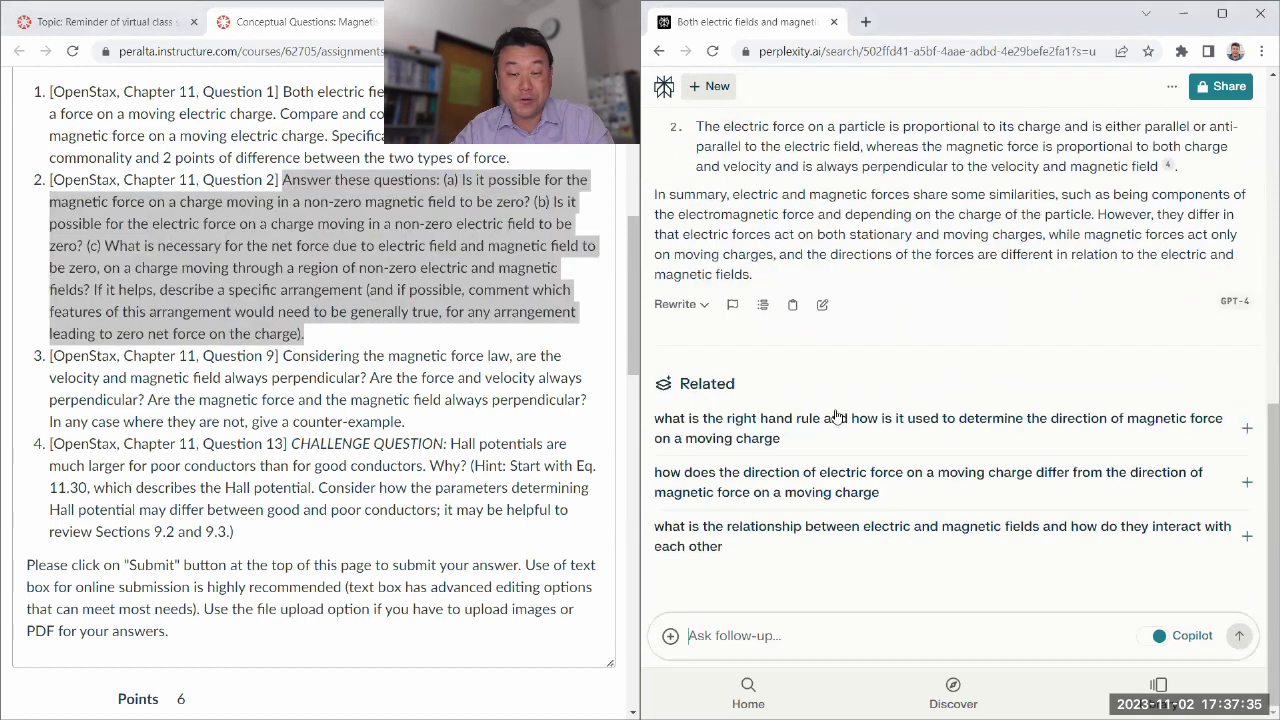
- Re-read the second commonality and the listed differences in the answer to question 1
scroll(835, 417, "up", 3)
left_click_drag(712, 255, 738, 274)
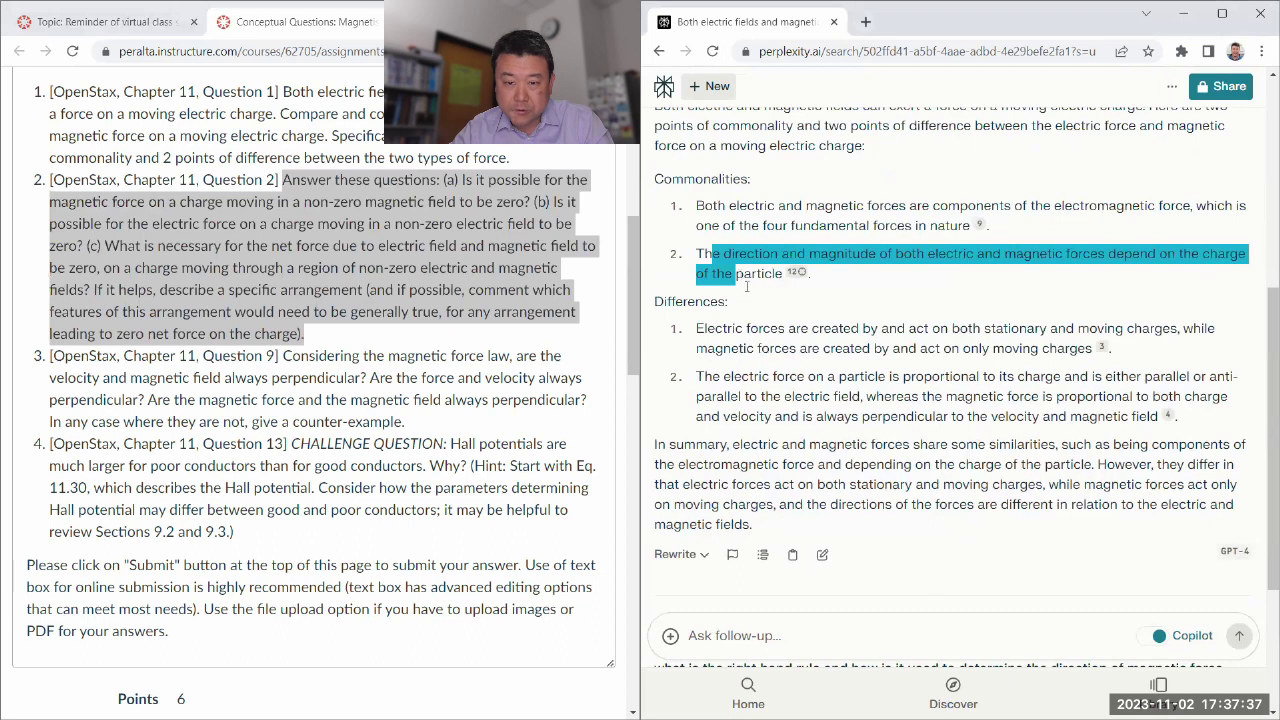
left_click(792, 383)
left_click_drag(740, 333, 1000, 418)
left_click(1000, 418)
- Paste the copied question 2 text into the follow-up field and submit it with Copilot on
scroll(900, 500, "down", 5)
left_click(732, 644)
key("ctrl+v")
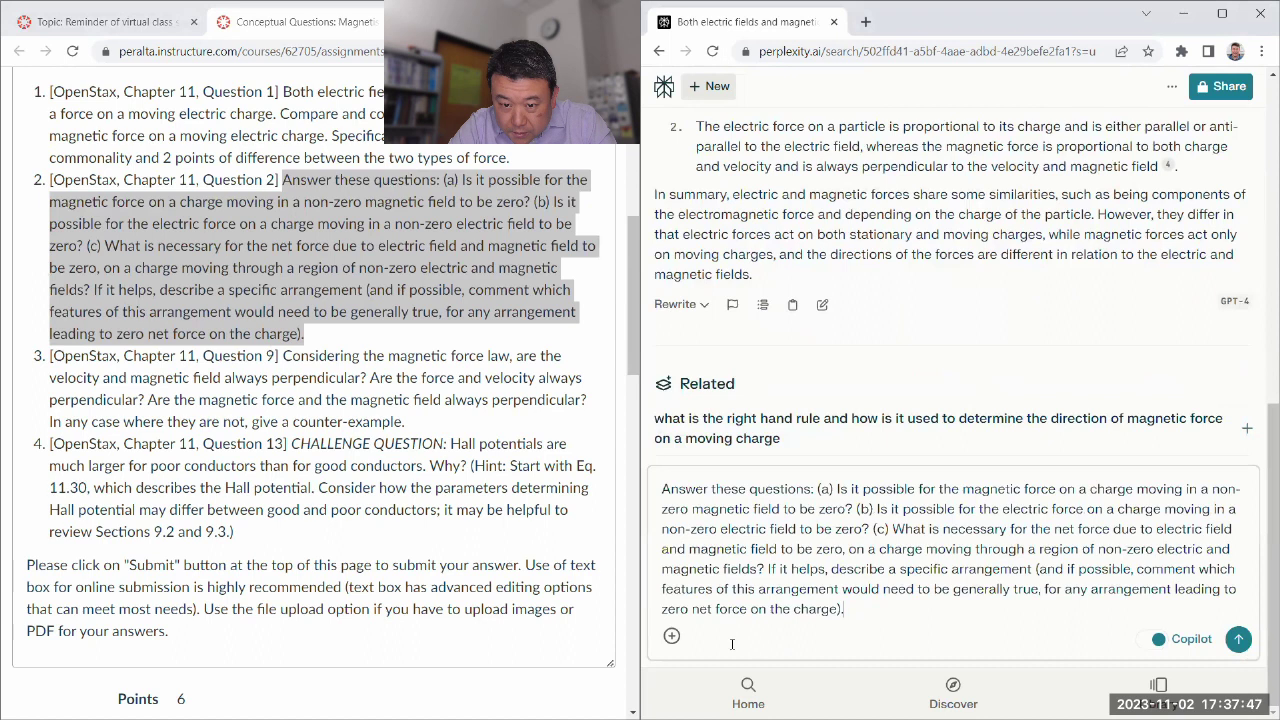
key("Up")
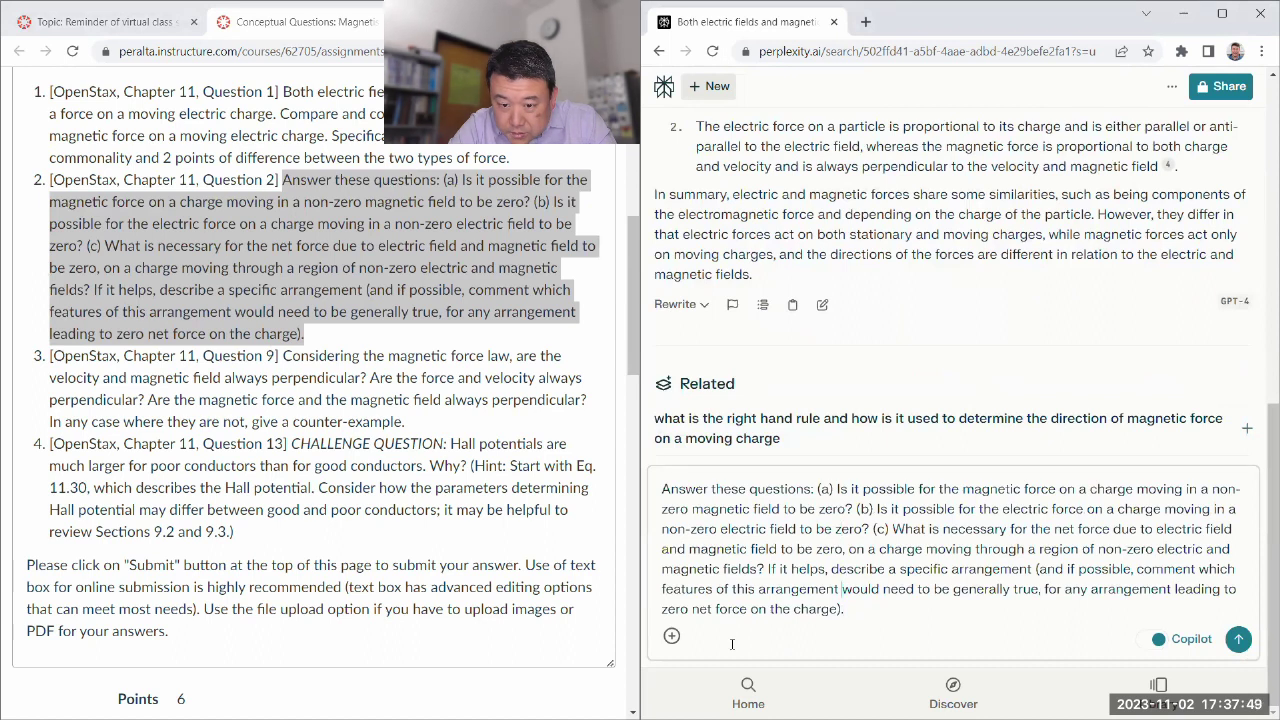
key("ctrl+End")
key("shift+Return")
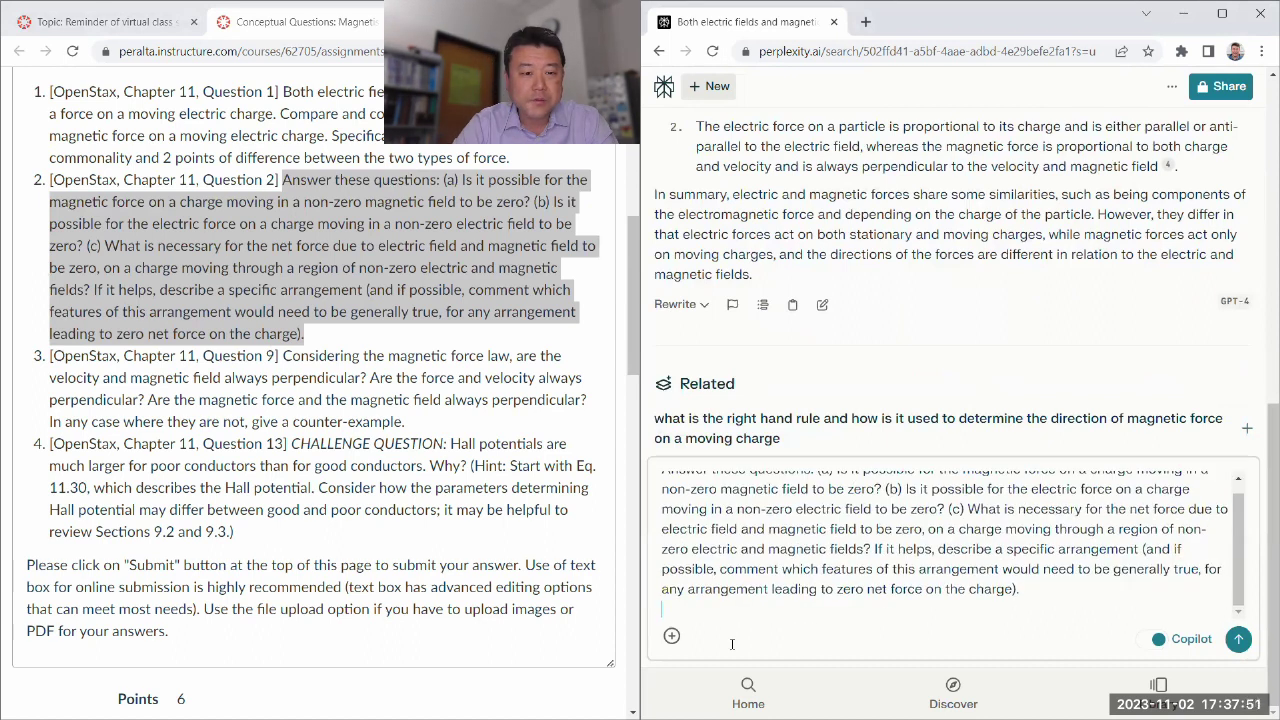
key("BackSpace")
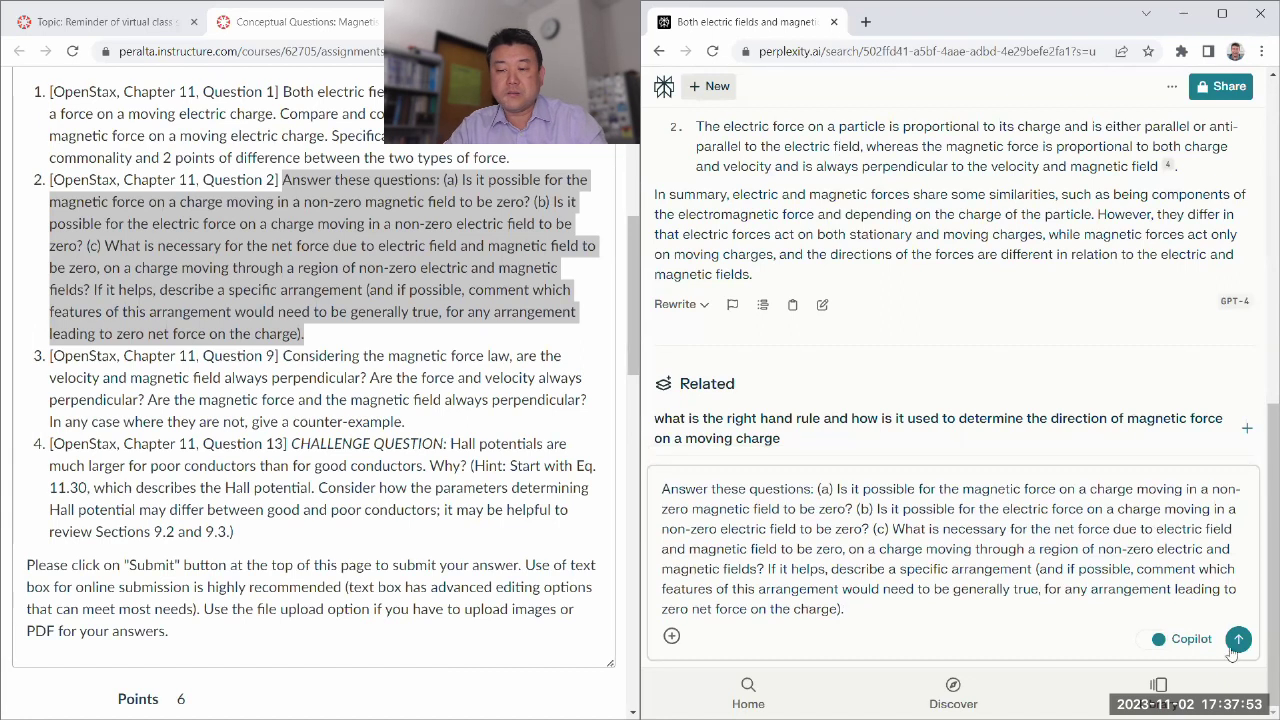
left_click(1233, 645)
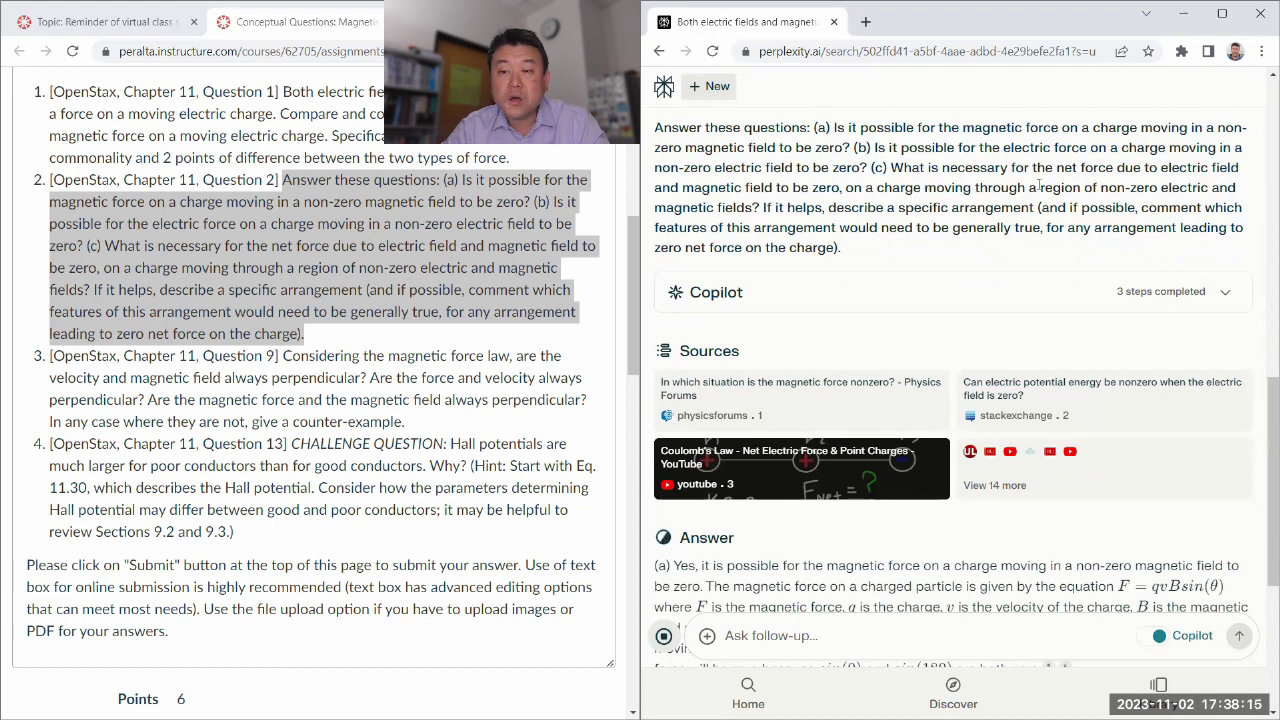
- Re-read part (c) of the submitted question and examine answer (a), focusing on the sin(θ) factor in the magnetic force equation
left_click_drag(1117, 168, 943, 211)
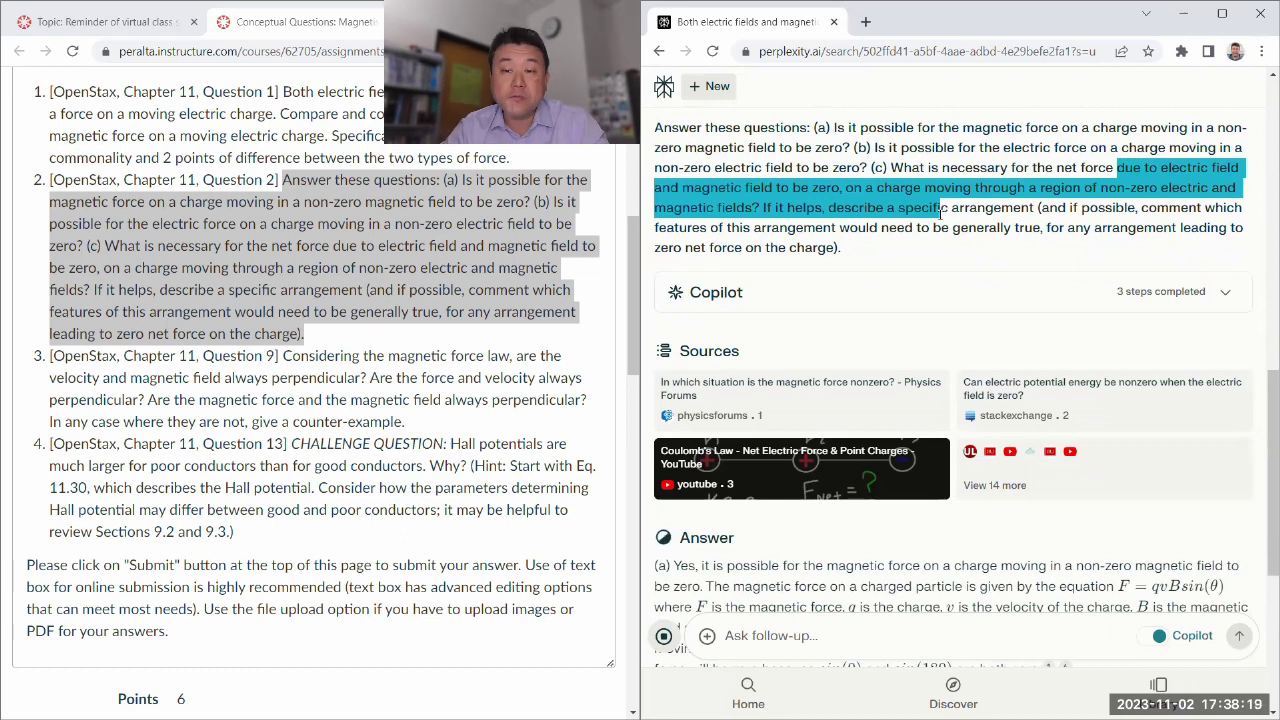
left_click_drag(886, 208, 1032, 208)
scroll(893, 249, "down", 2)
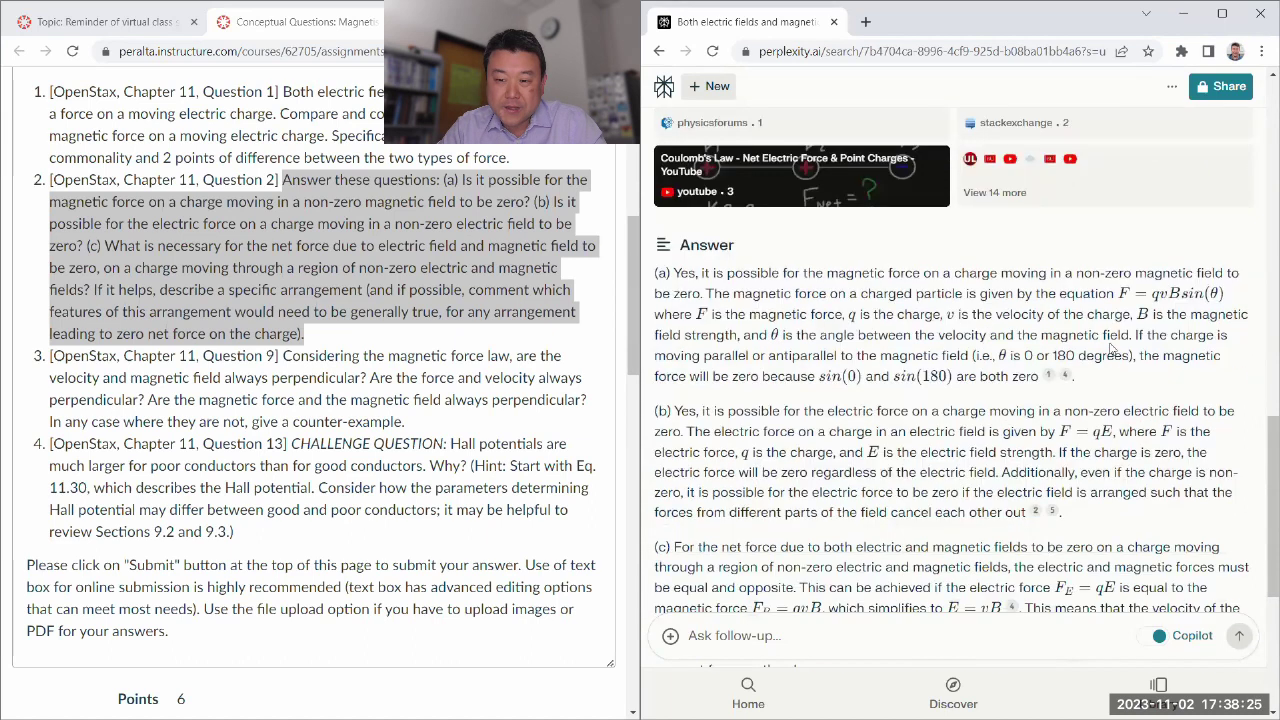
scroll(1093, 334, "down", 1)
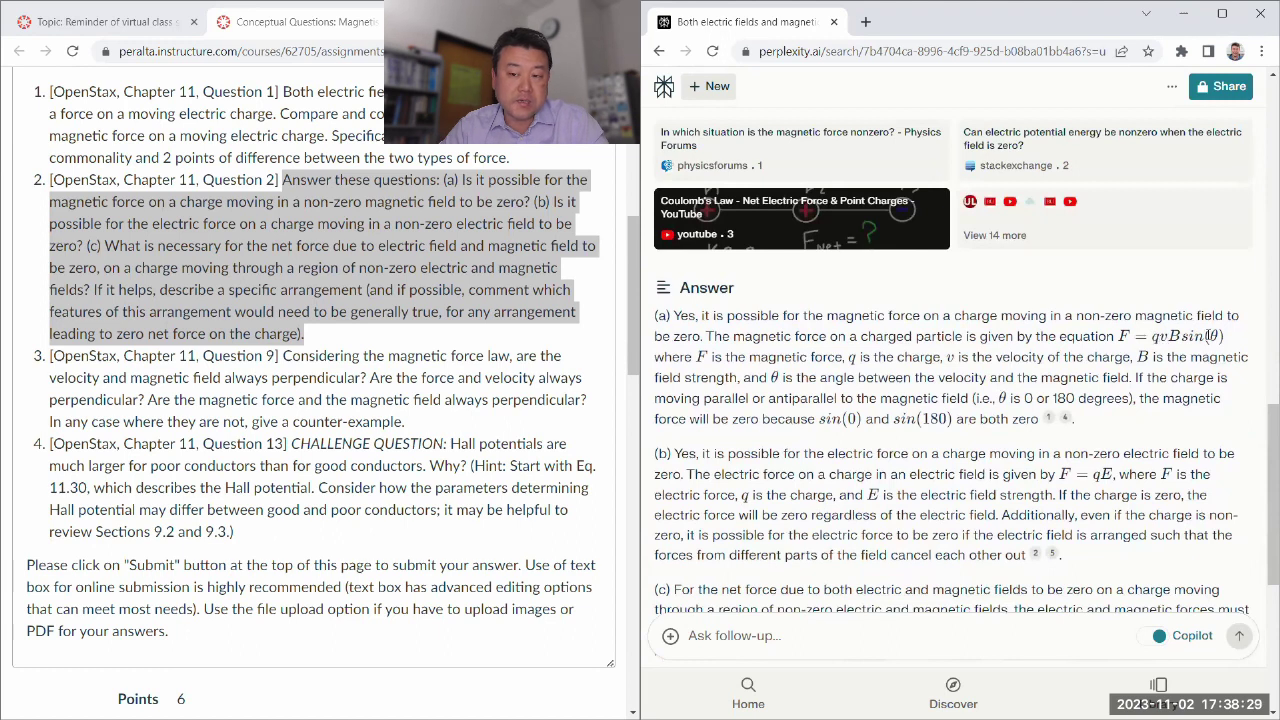
left_click_drag(1220, 336, 1148, 392)
left_click(1146, 396)
left_click_drag(1181, 337, 1222, 337)
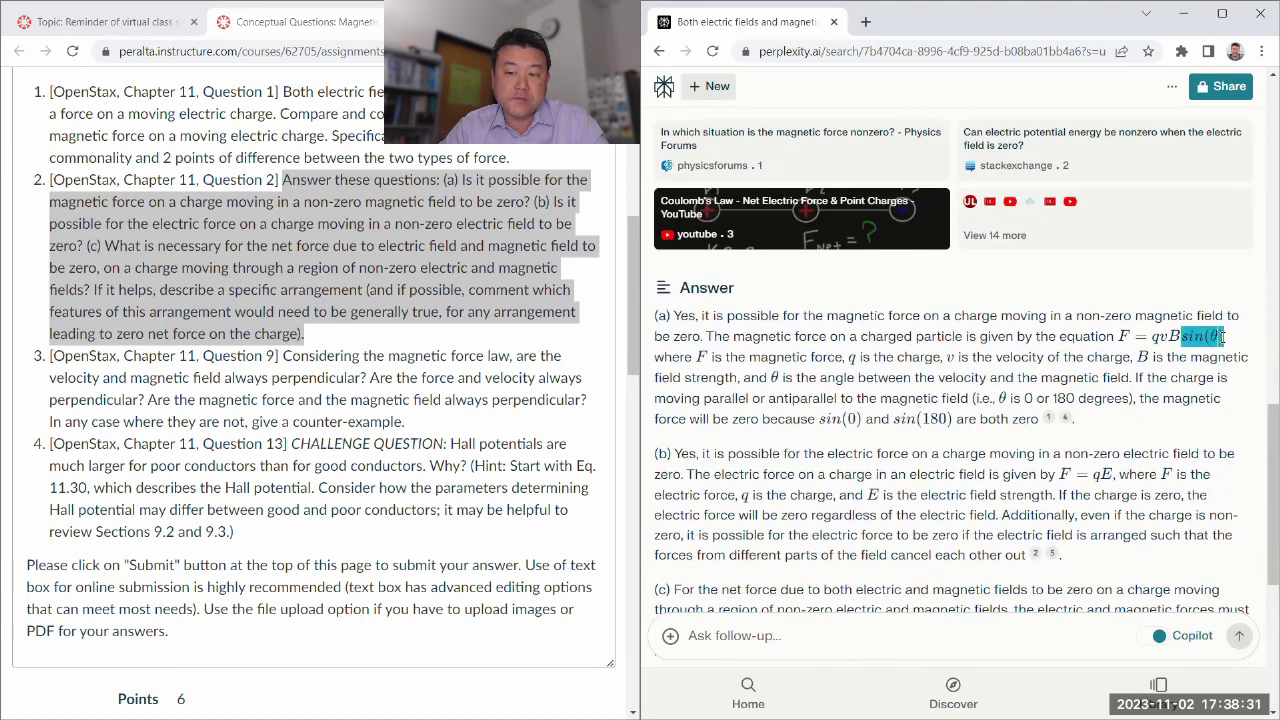
left_click(930, 355)
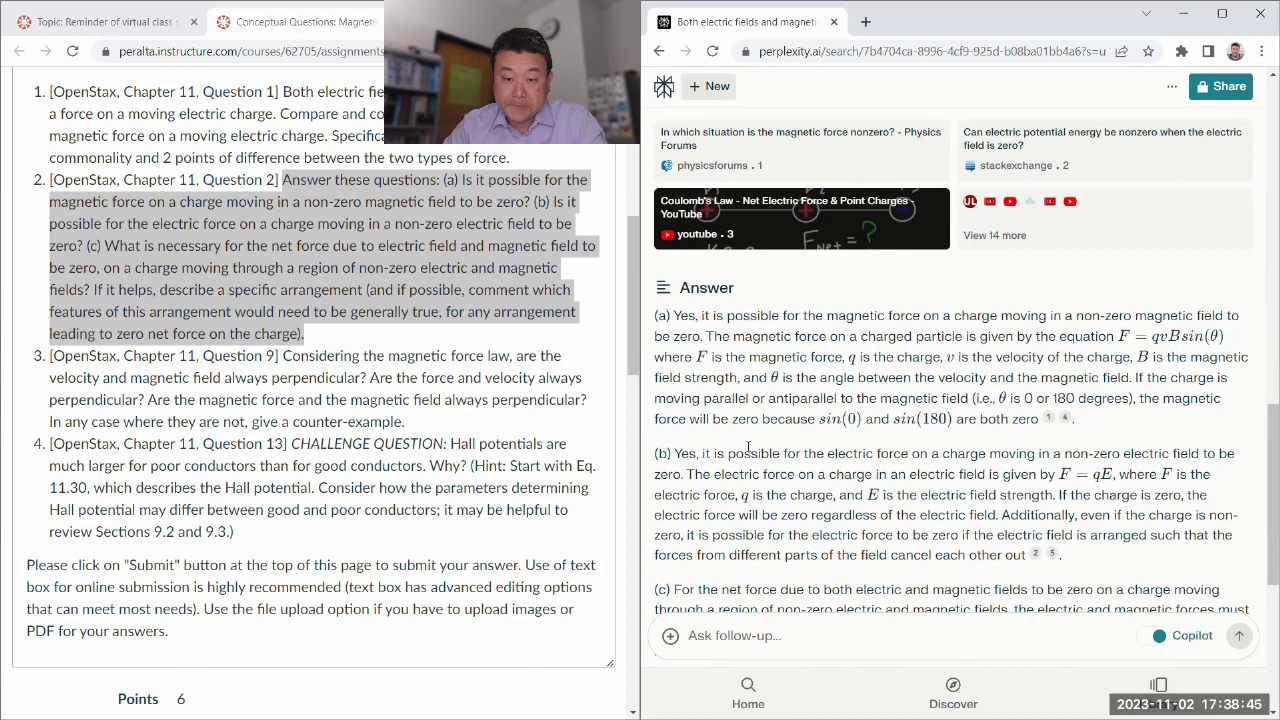
- Examine answer (b), focusing on the zero-charge statement and the claim about forces from different parts of the field cancelling
scroll(765, 495, "down", 1)
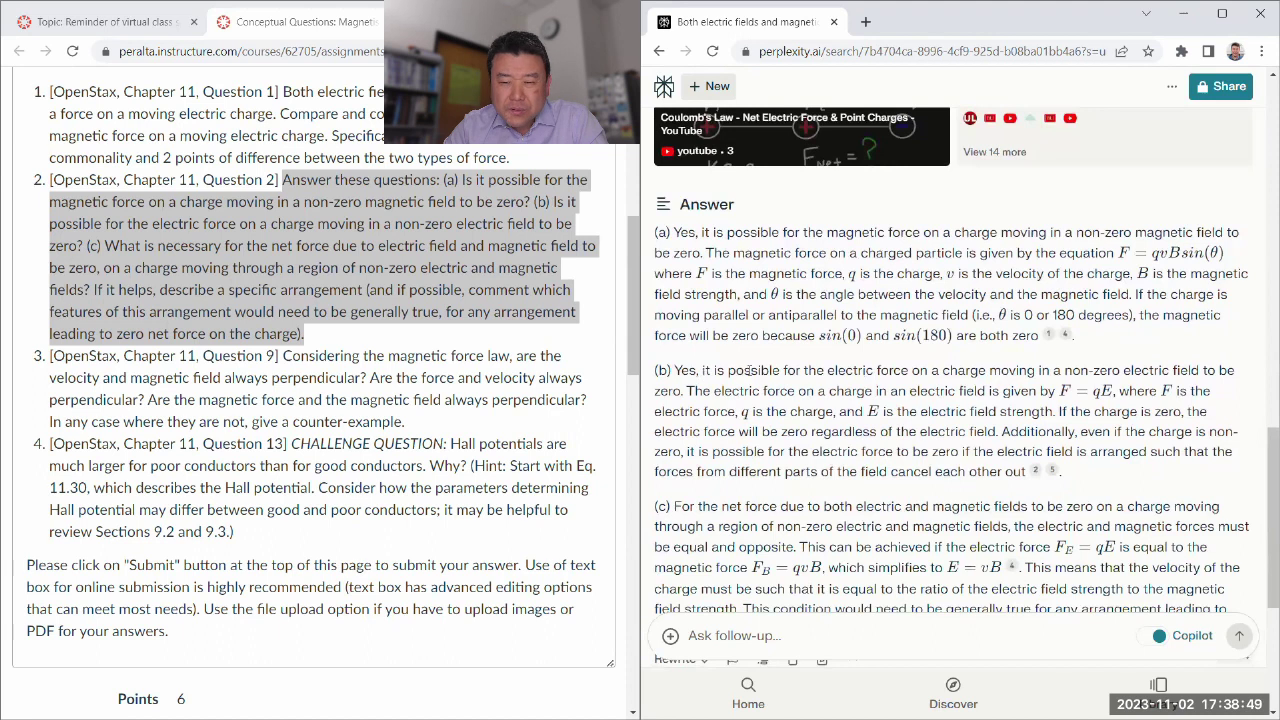
scroll(798, 376, "up", 5)
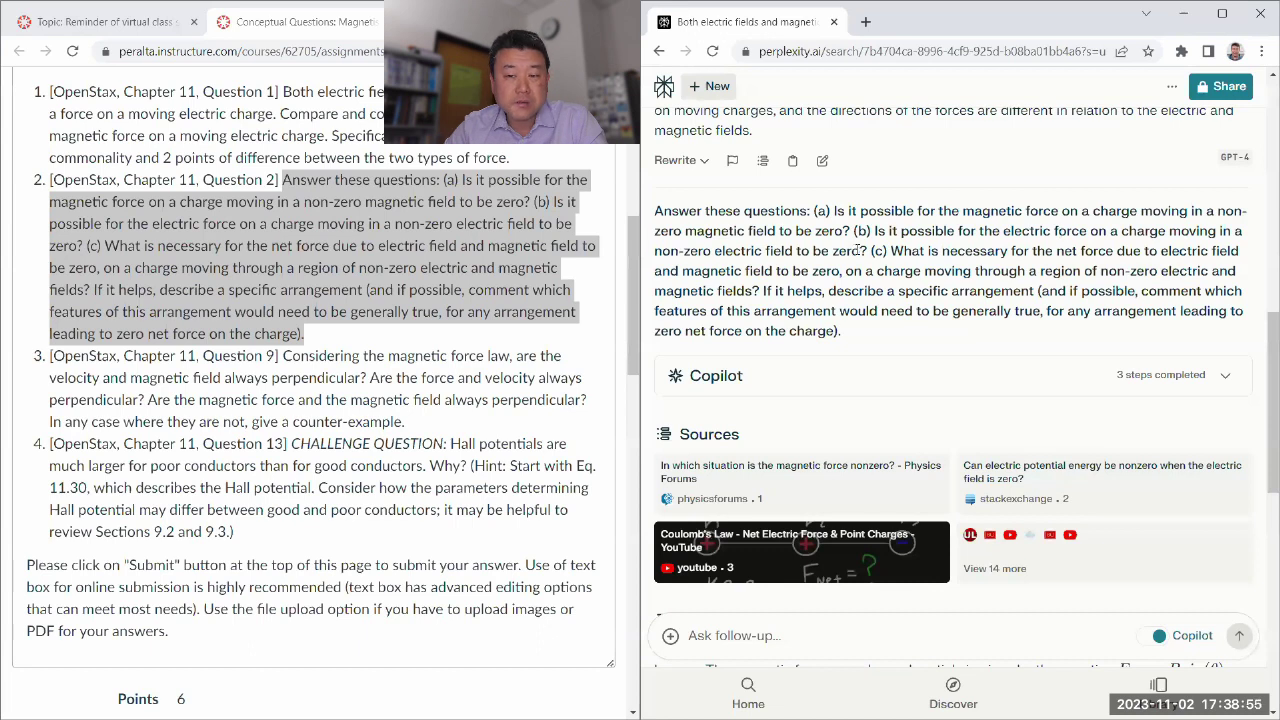
scroll(862, 248, "down", 5)
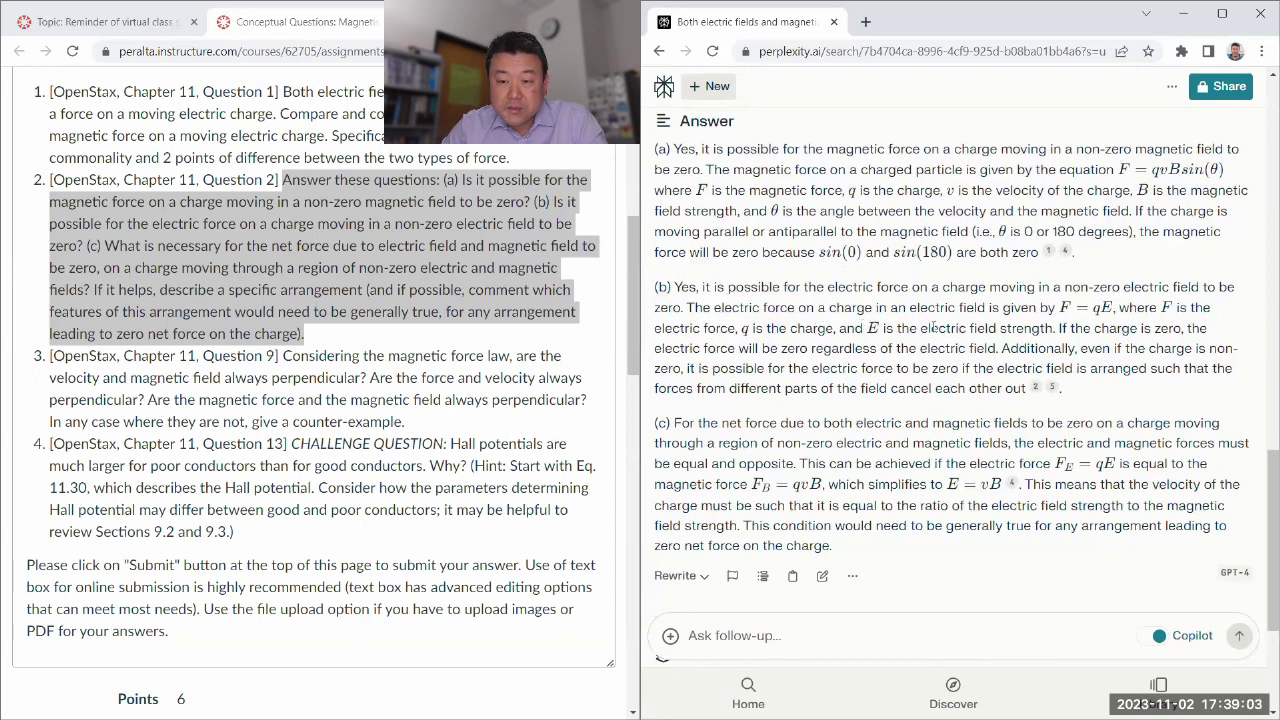
left_click_drag(1068, 330, 1185, 329)
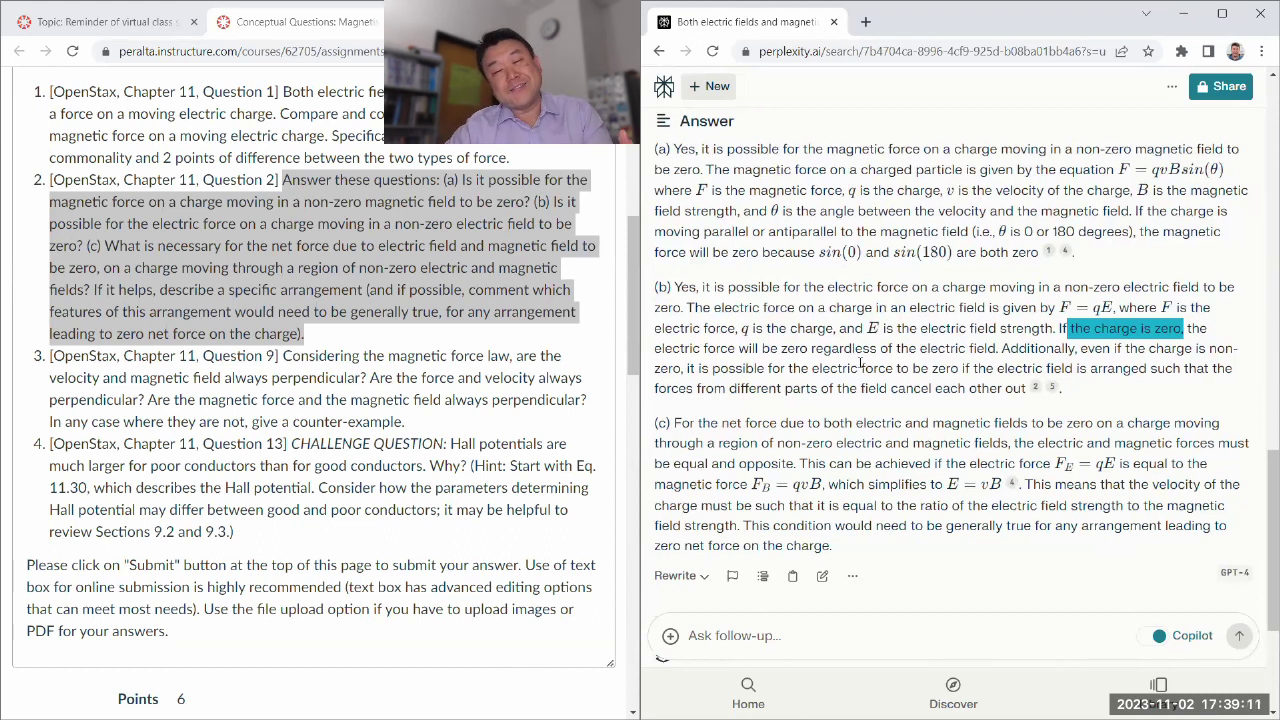
scroll(860, 365, "up", 1)
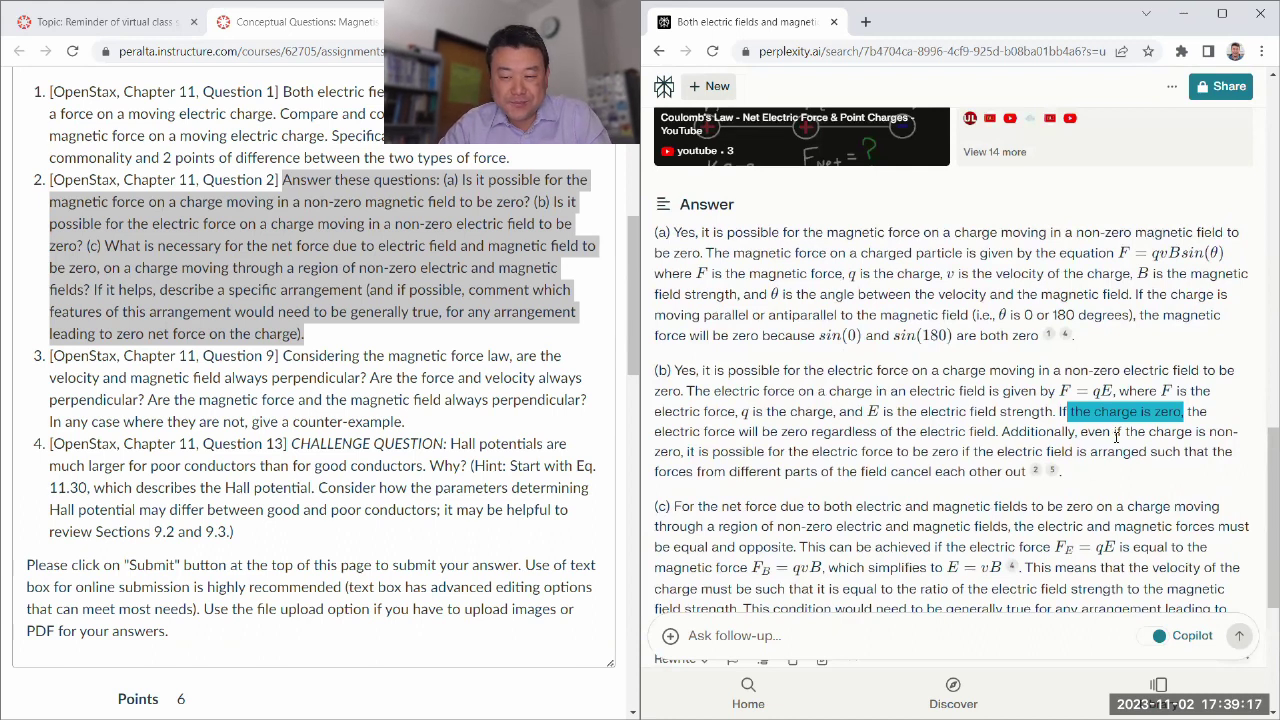
left_click(905, 438)
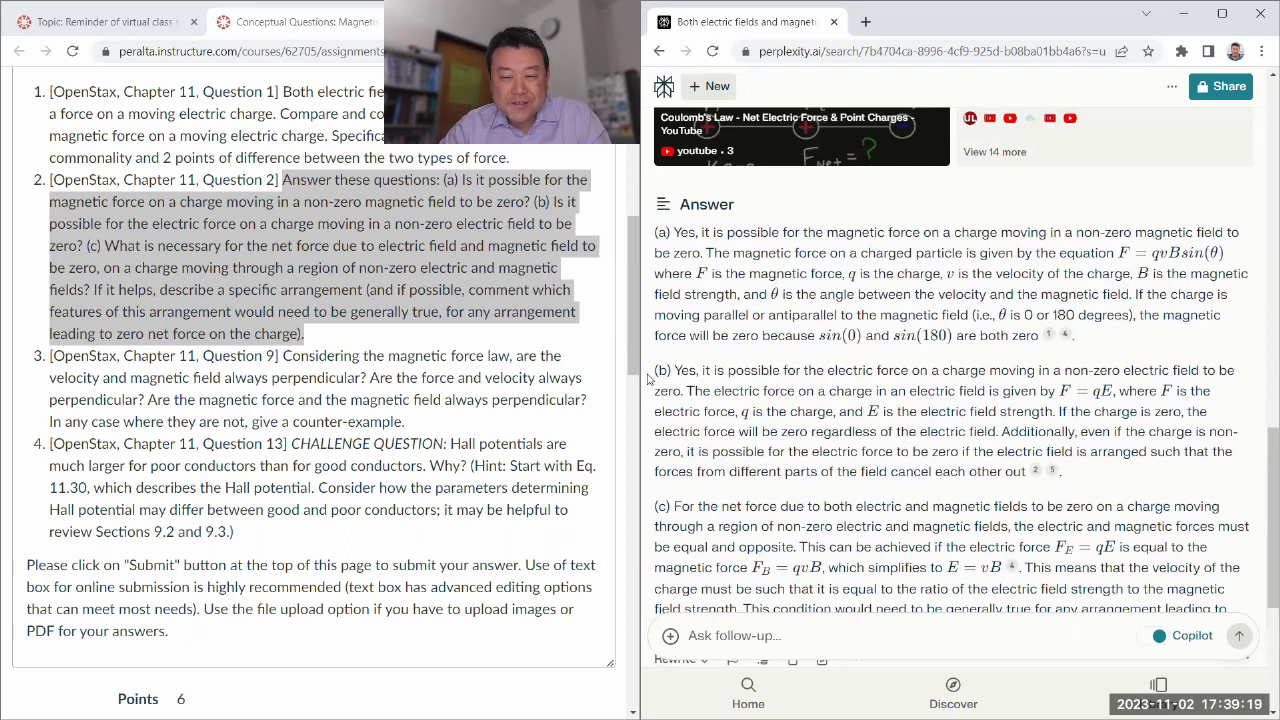
left_click_drag(1057, 411, 788, 444)
left_click_drag(888, 445, 1002, 432)
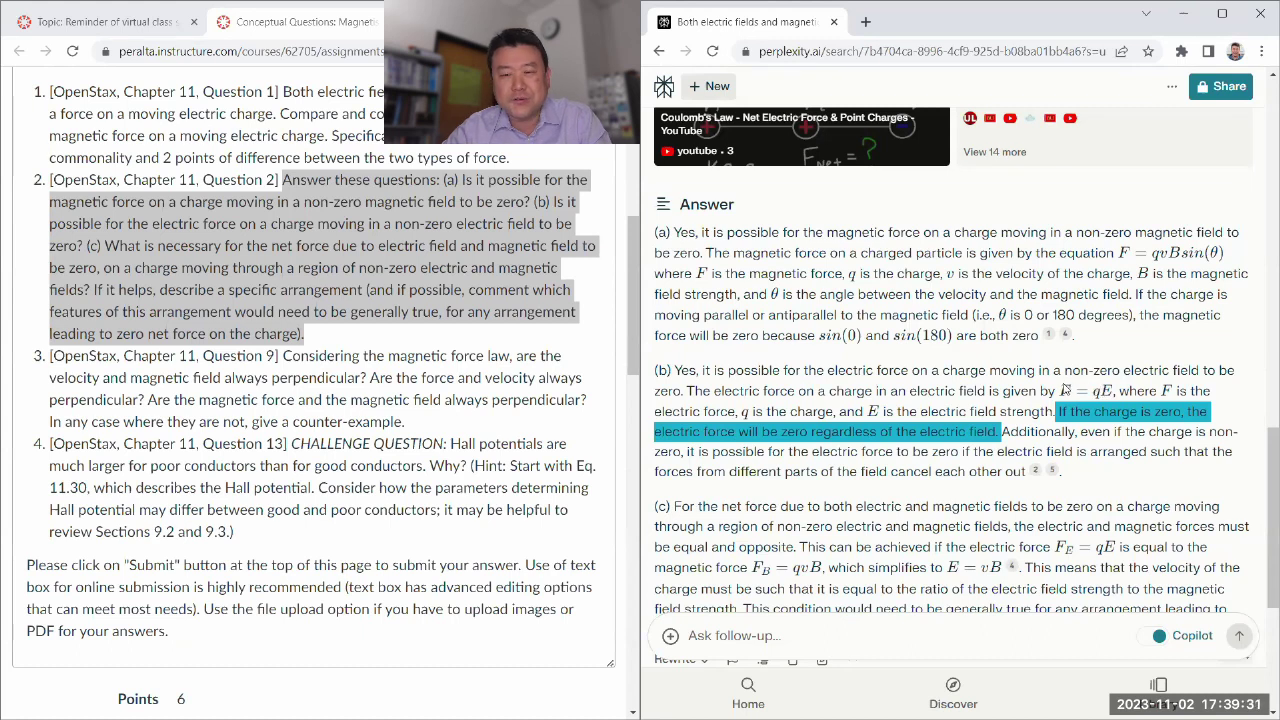
left_click(952, 470)
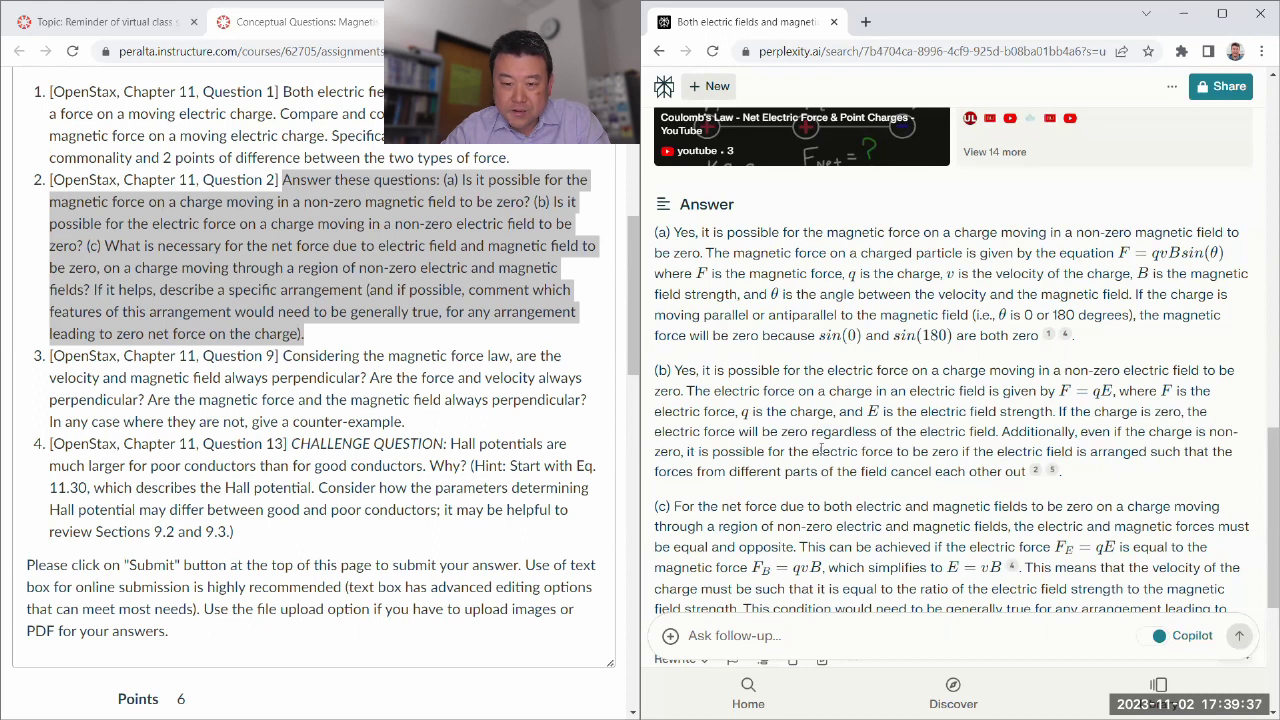
left_click_drag(688, 452, 1030, 470)
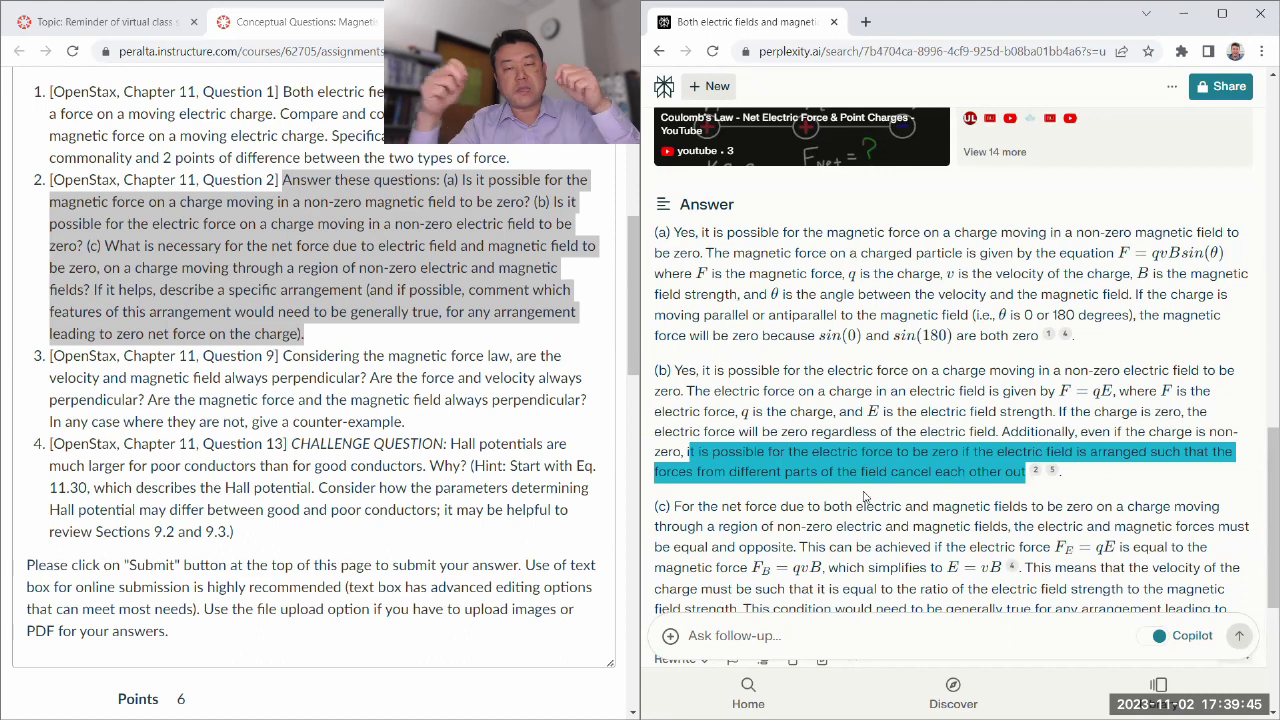
- Compare the wording "moving in a non-zero electric field" in question (b) with the whole of answer (b), including its force equation
scroll(904, 523, "up", 4)
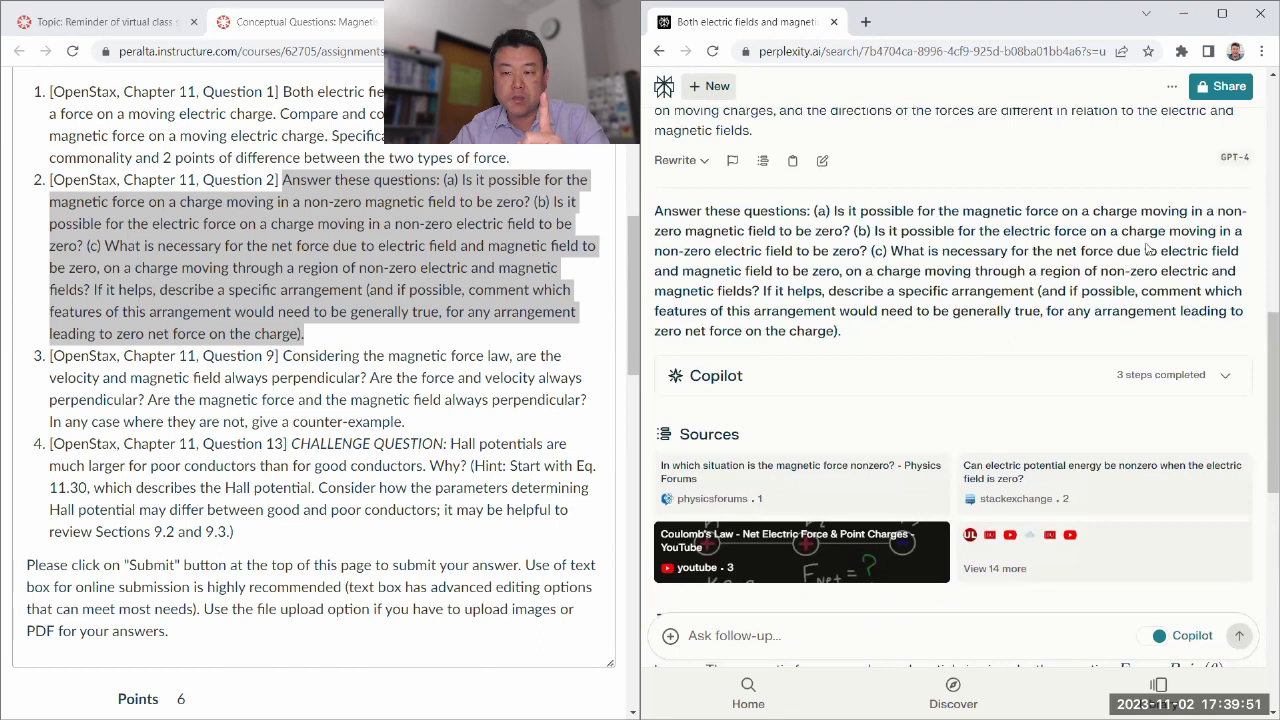
left_click_drag(1169, 231, 793, 248)
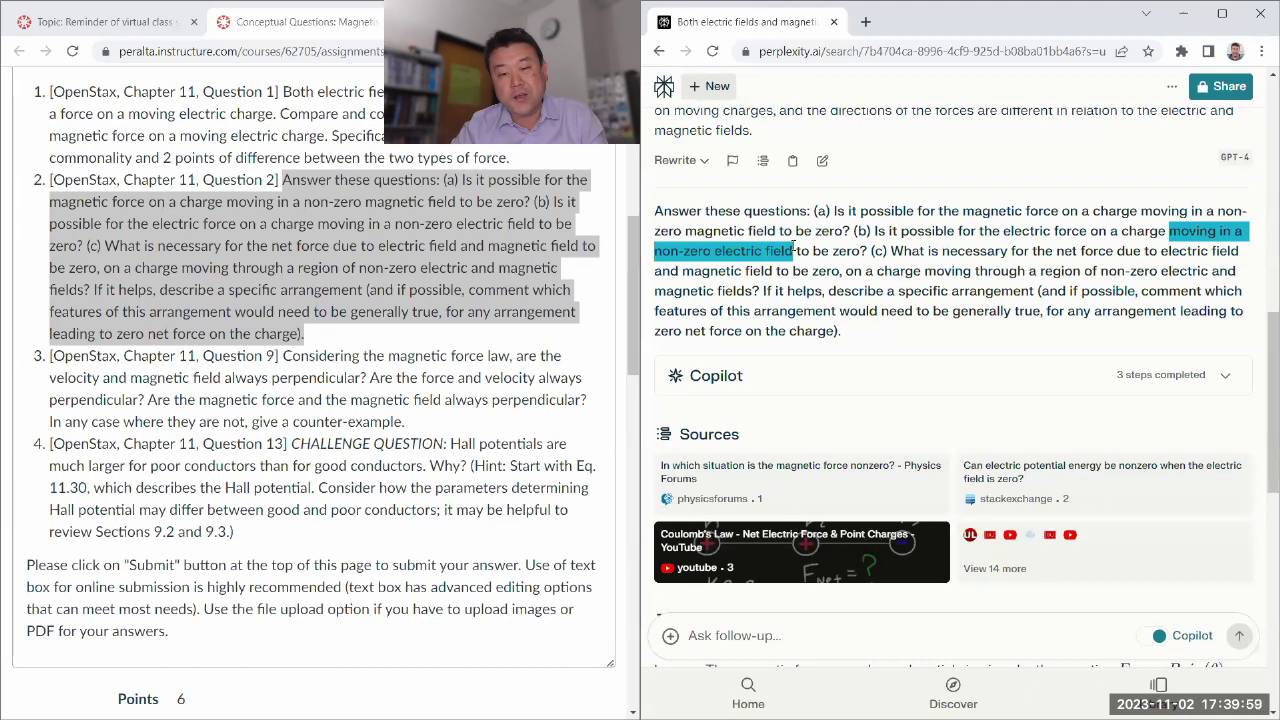
scroll(900, 328, "down", 3)
scroll(900, 328, "down", 1)
scroll(697, 327, "down", 1)
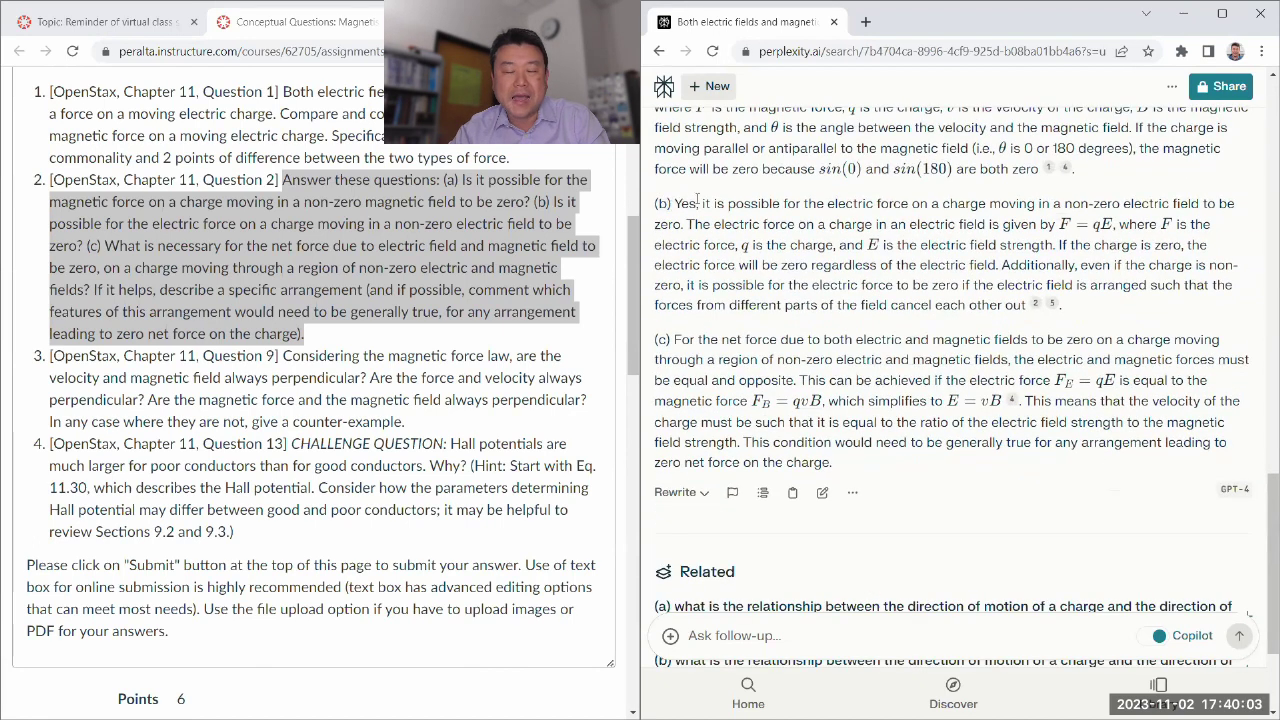
left_click(697, 203)
left_click_drag(712, 205, 1015, 318)
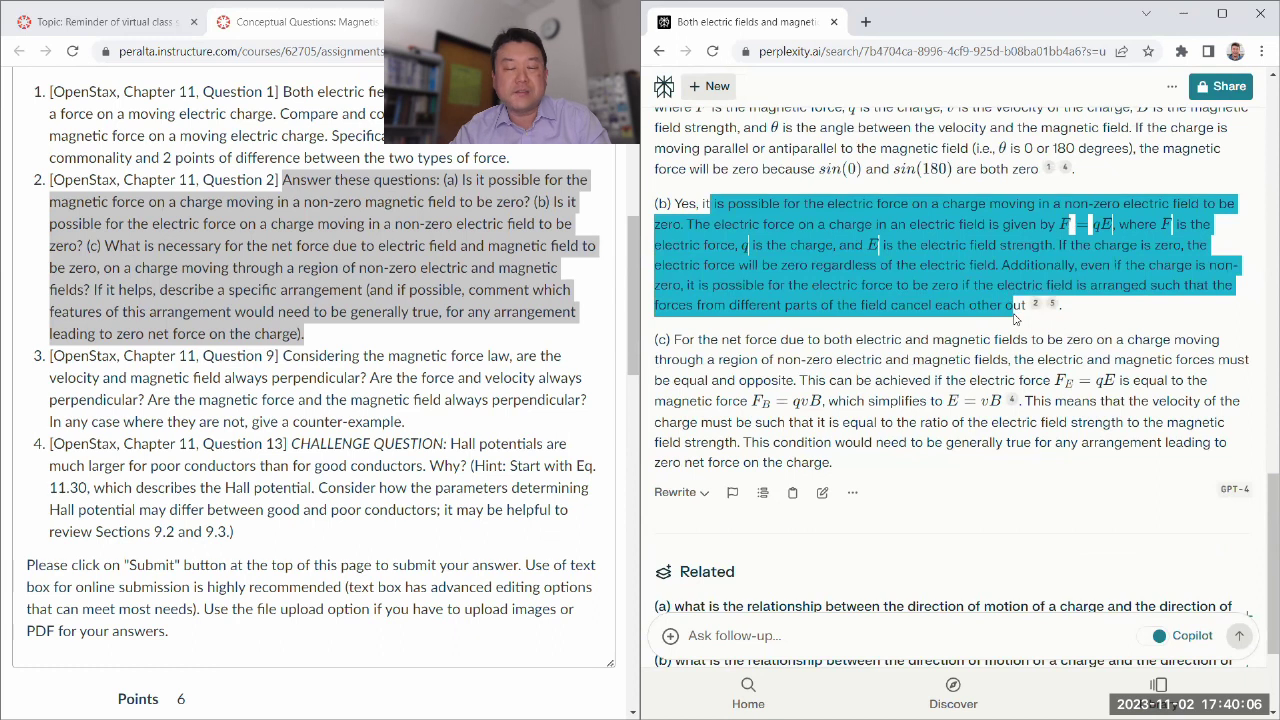
left_click(1113, 322)
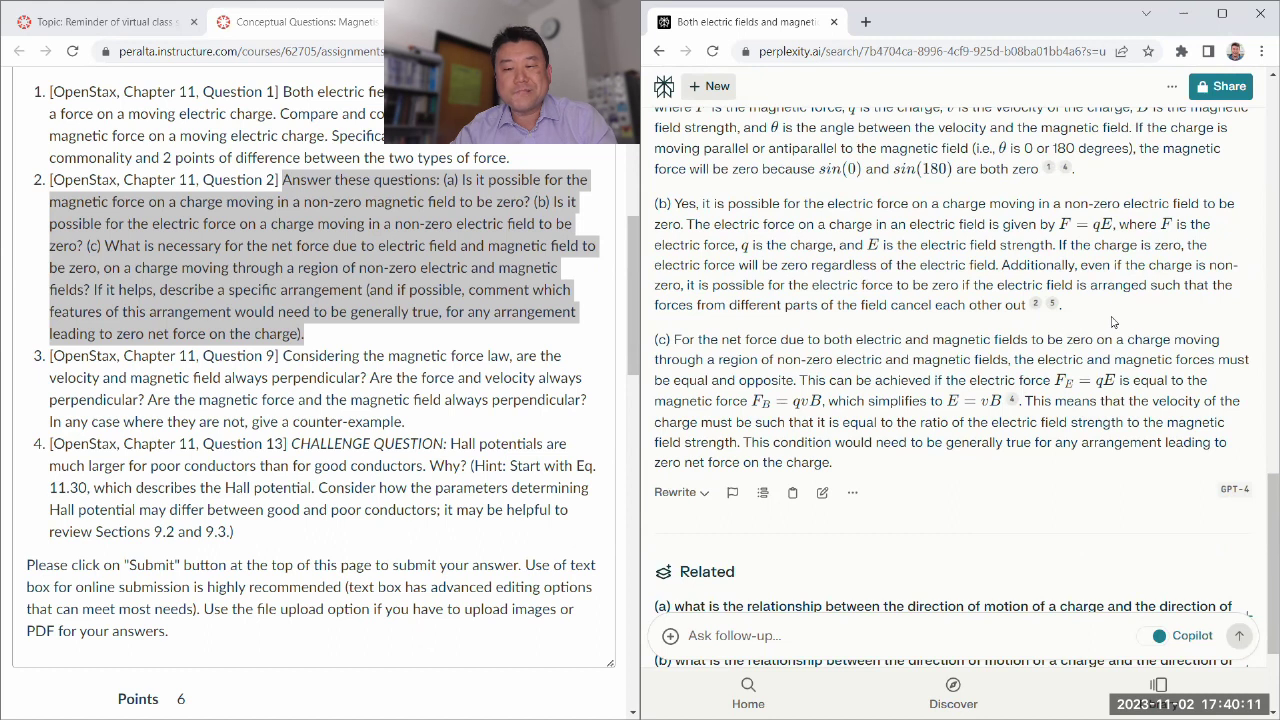
left_click_drag(1098, 304, 1062, 225)
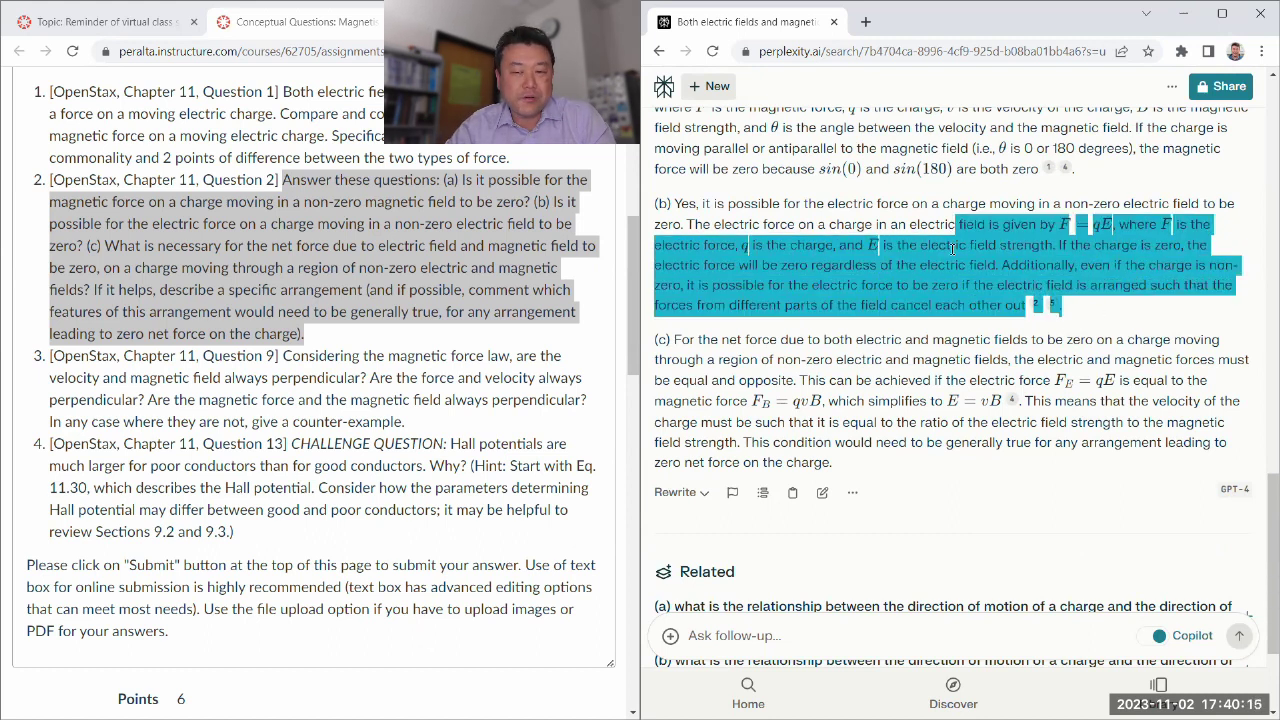
left_click(1062, 225)
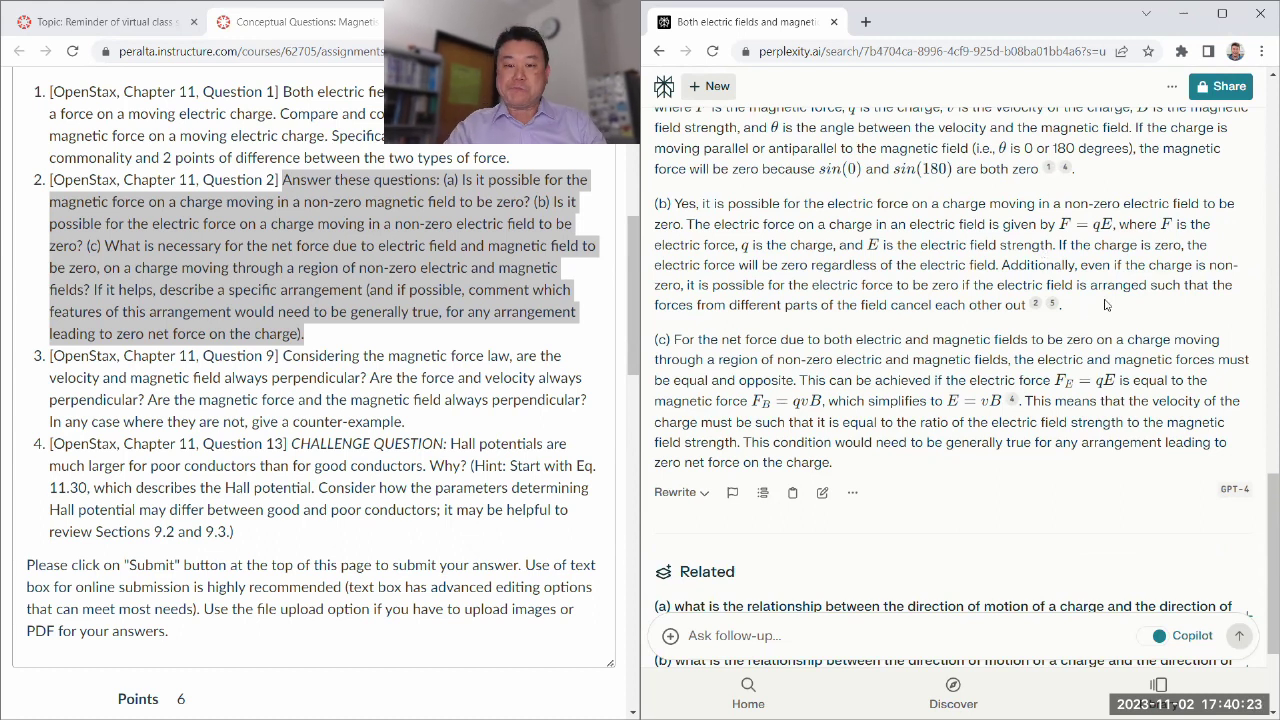
- Examine answer (c), focusing on the equal and opposite forces condition and the simplification to E = vB
scroll(732, 231, "down", 1)
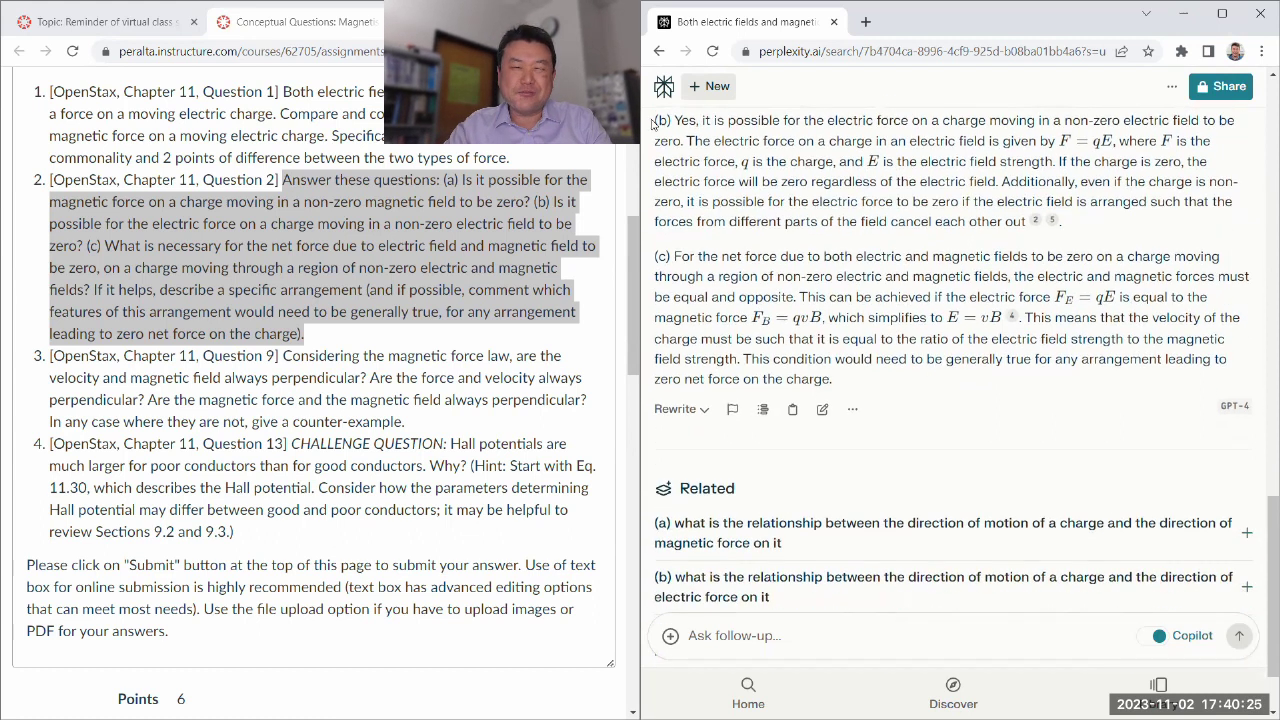
triple_click(1072, 203)
left_click(766, 258)
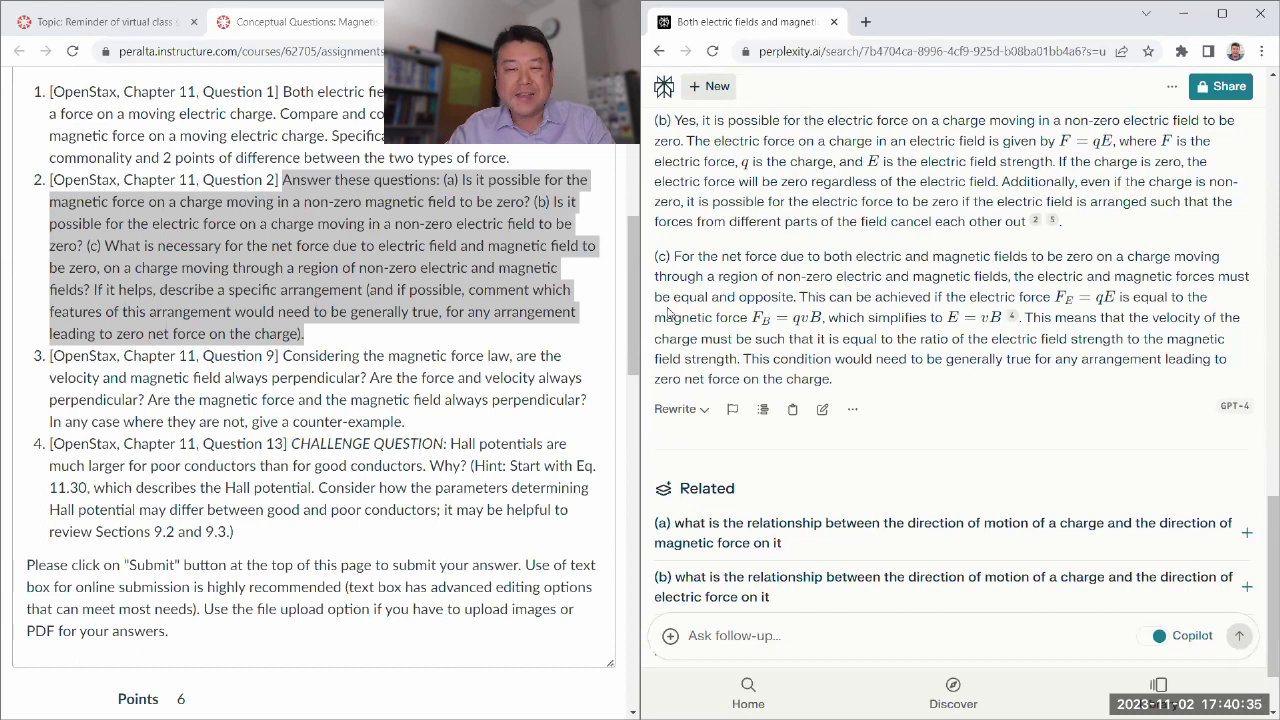
left_click_drag(671, 300, 795, 300)
left_click(874, 299)
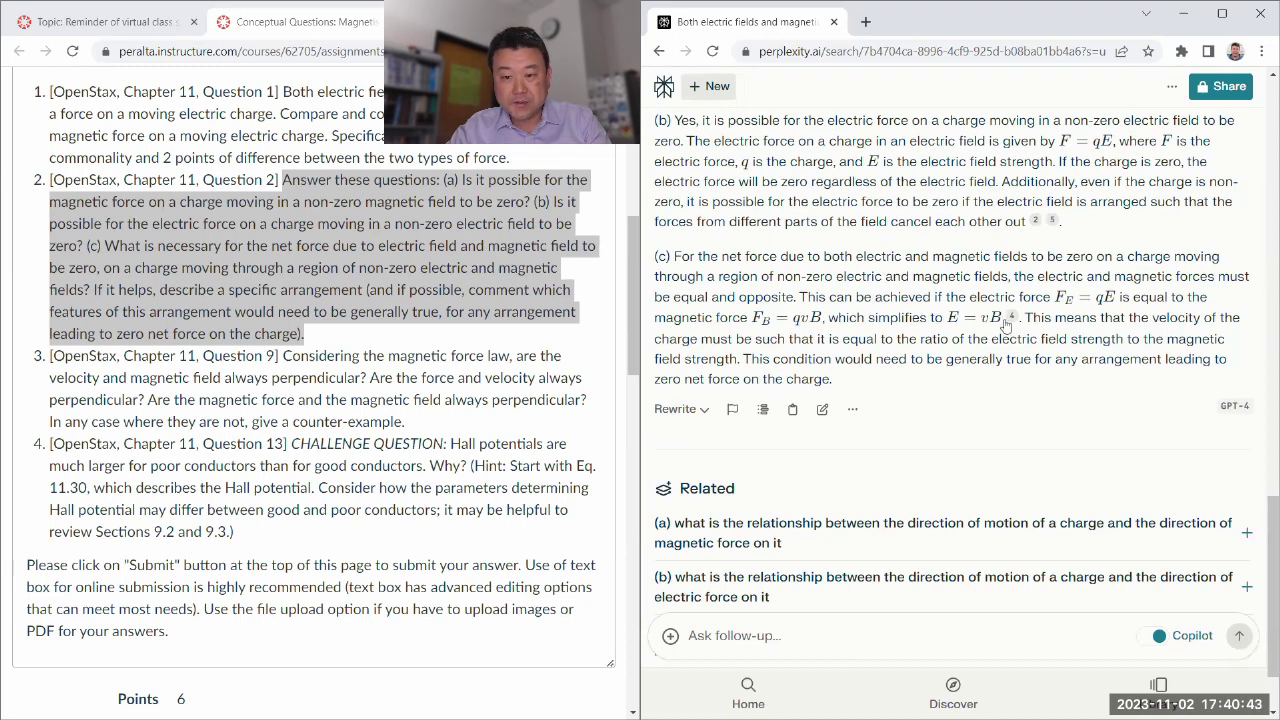
scroll(734, 270, "down", 1)
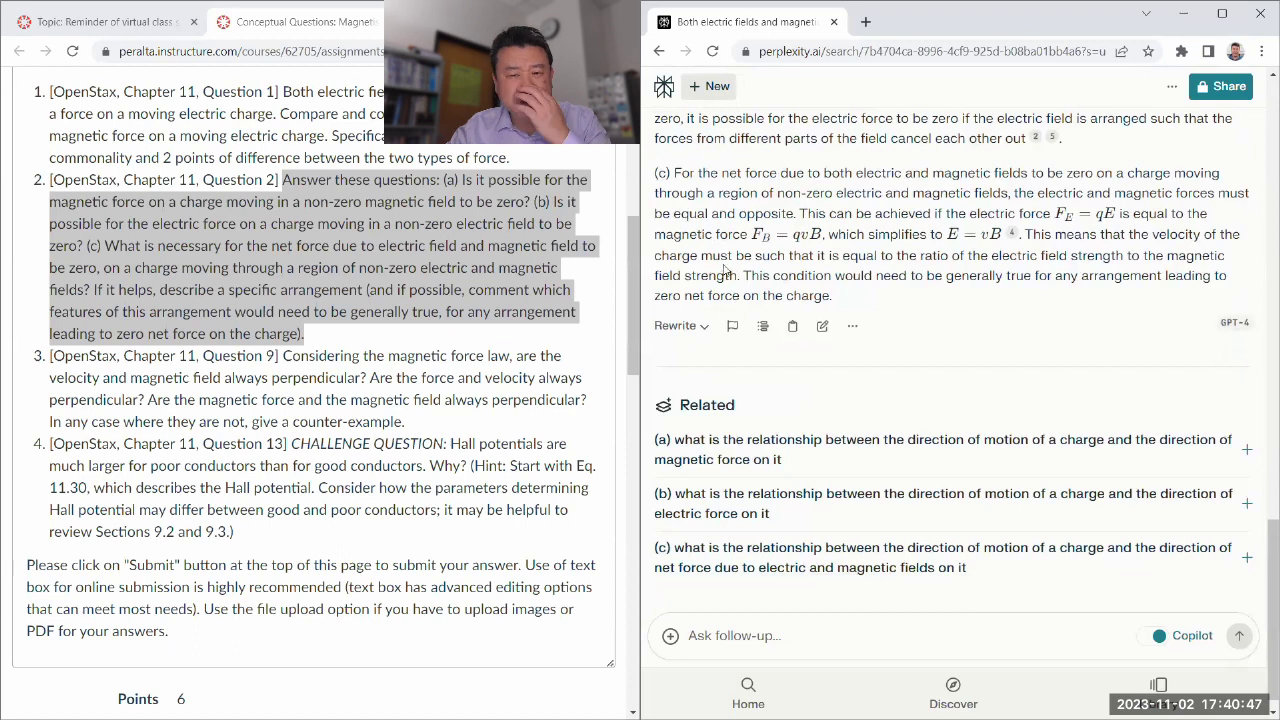
- Ask "For (c), can the relative orientation of the electric and magnetic field be anything, or should they be oriented in a particular way?", skipping Copilot's question
scroll(745, 500, "down", 1)
left_click(741, 642)
type("For (c), c")
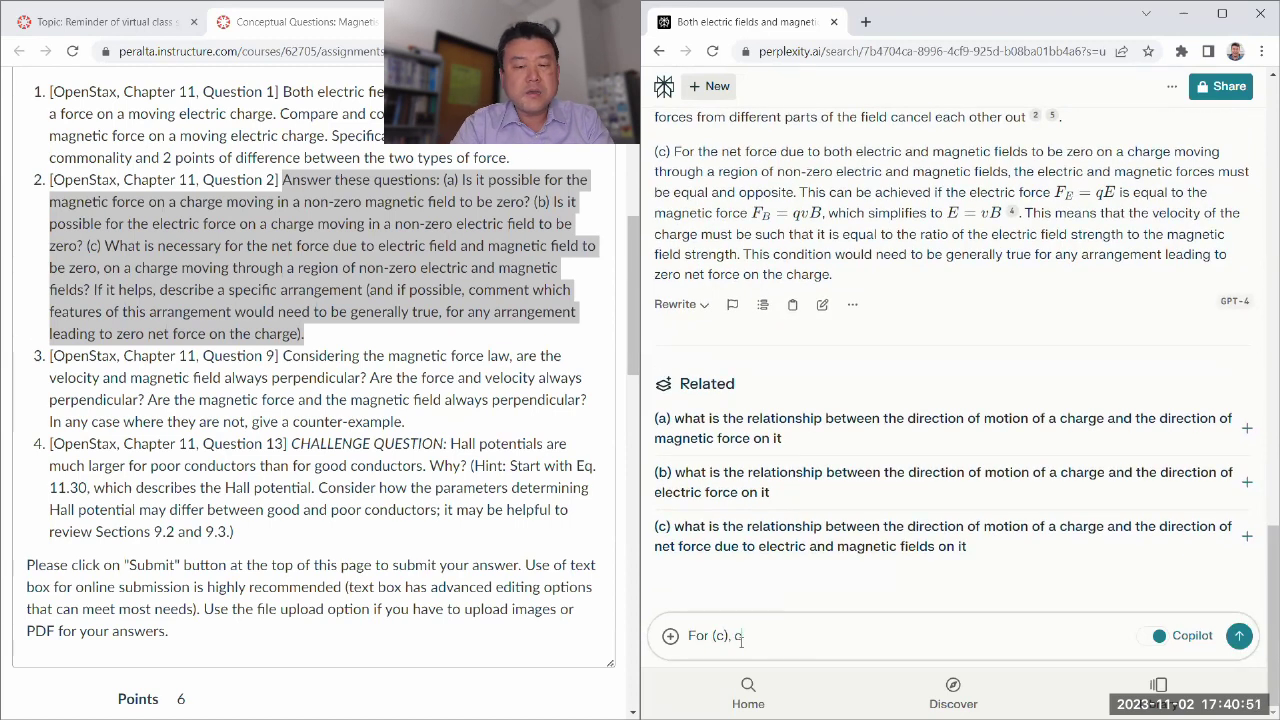
type("an the orientation o")
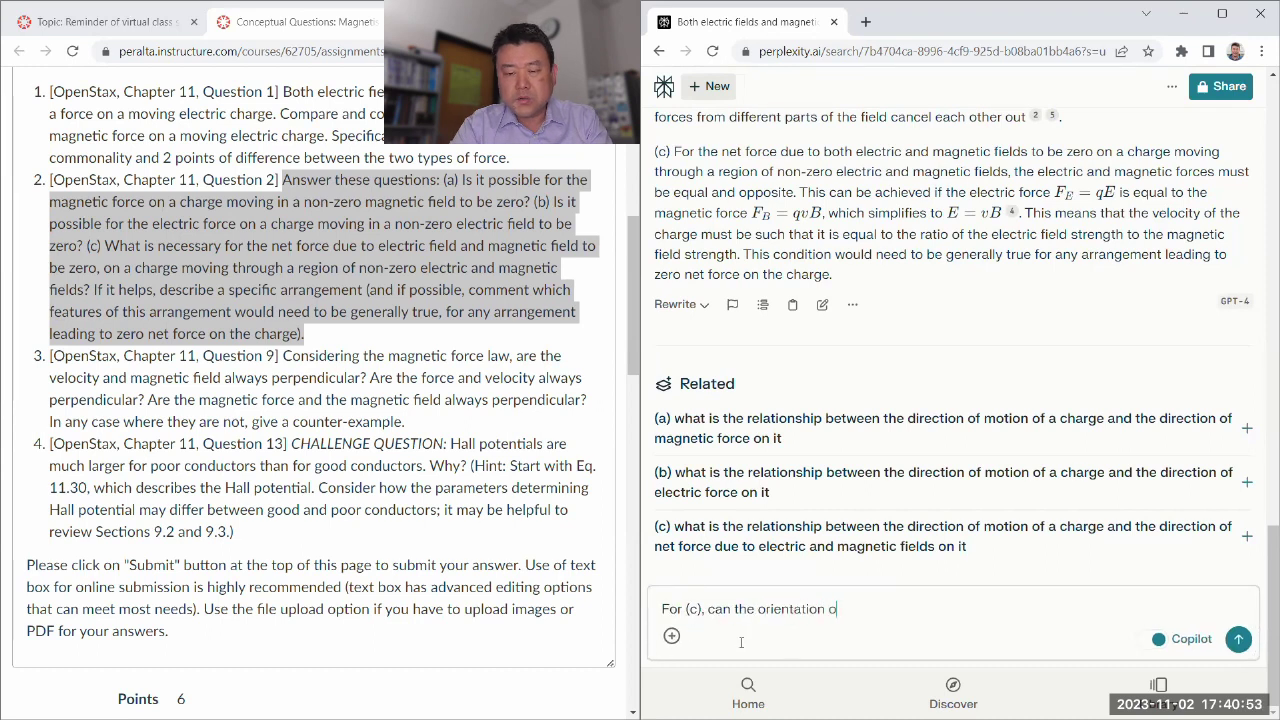
type("relative")
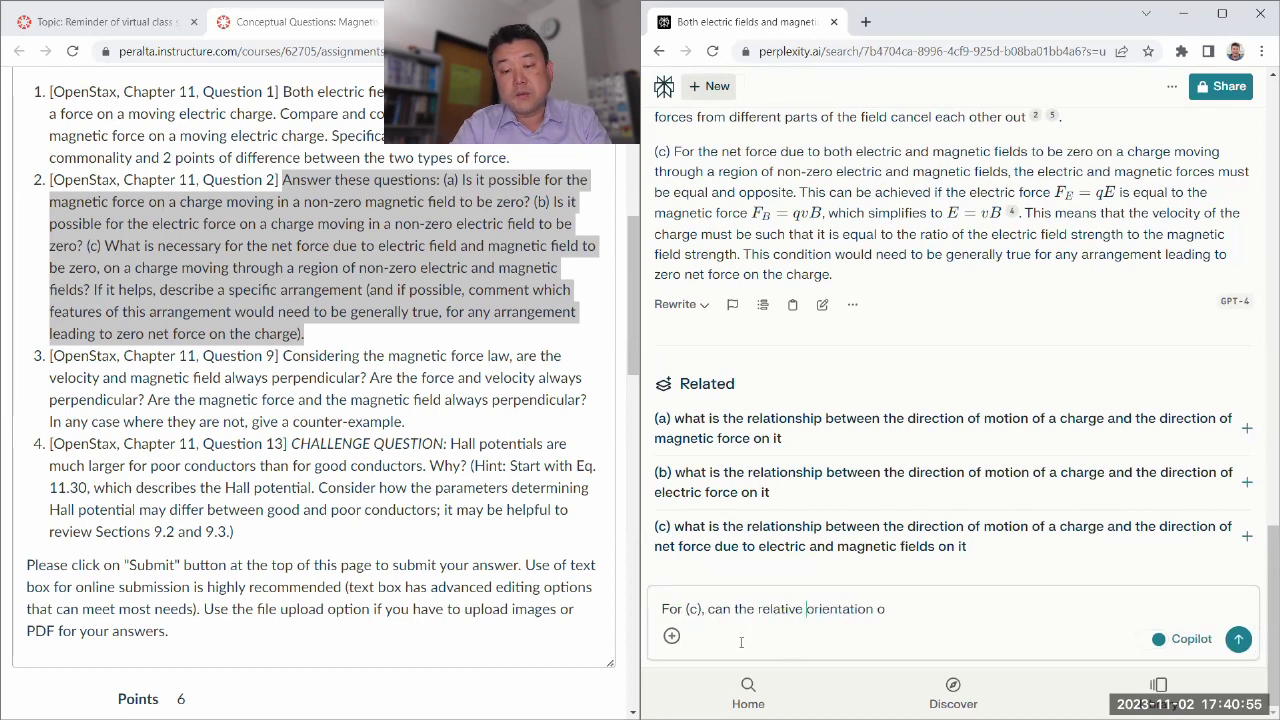
key("End")
type("f the")
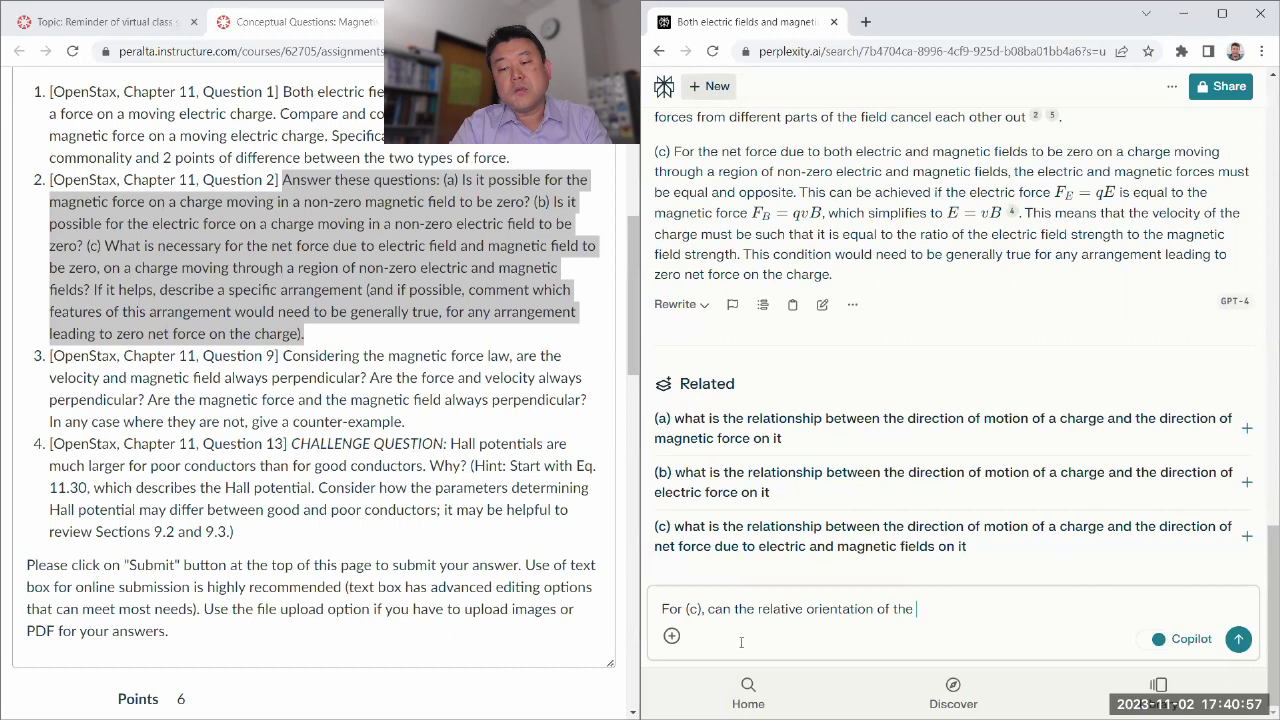
type("electric and magnetic field be anything, or should they be a")
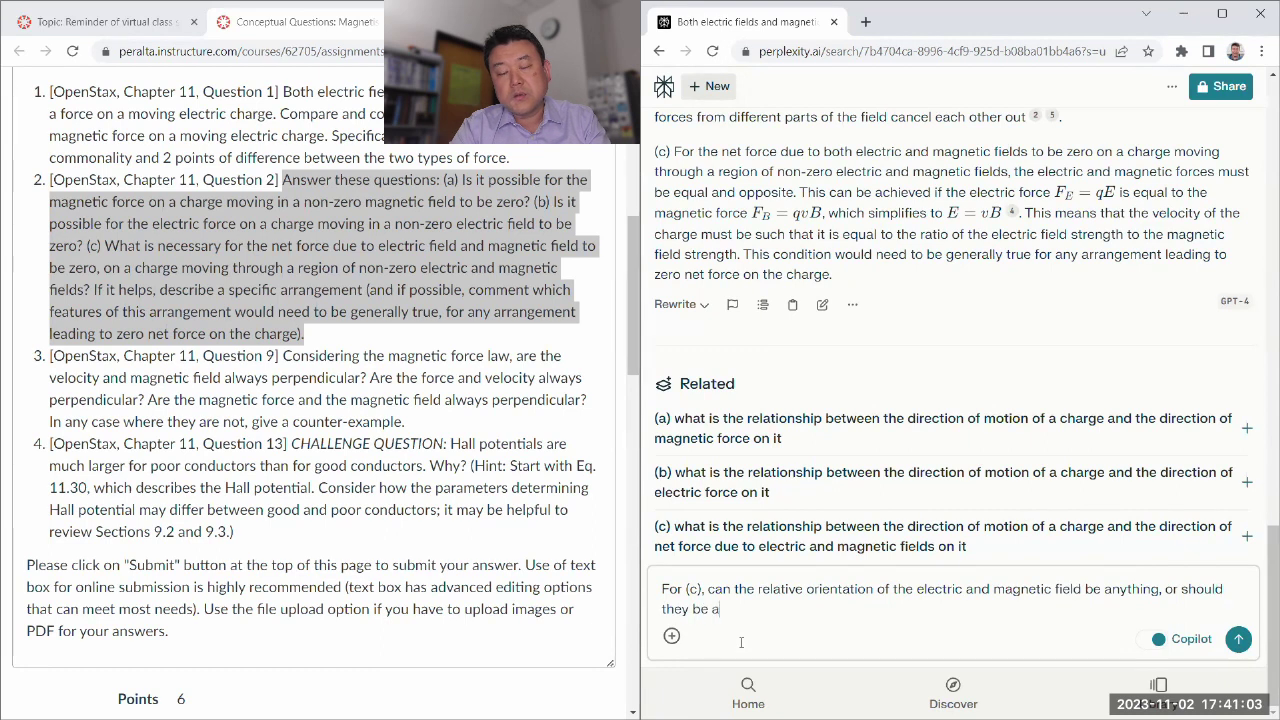
key("BackSpace")
type("oriented in a p")
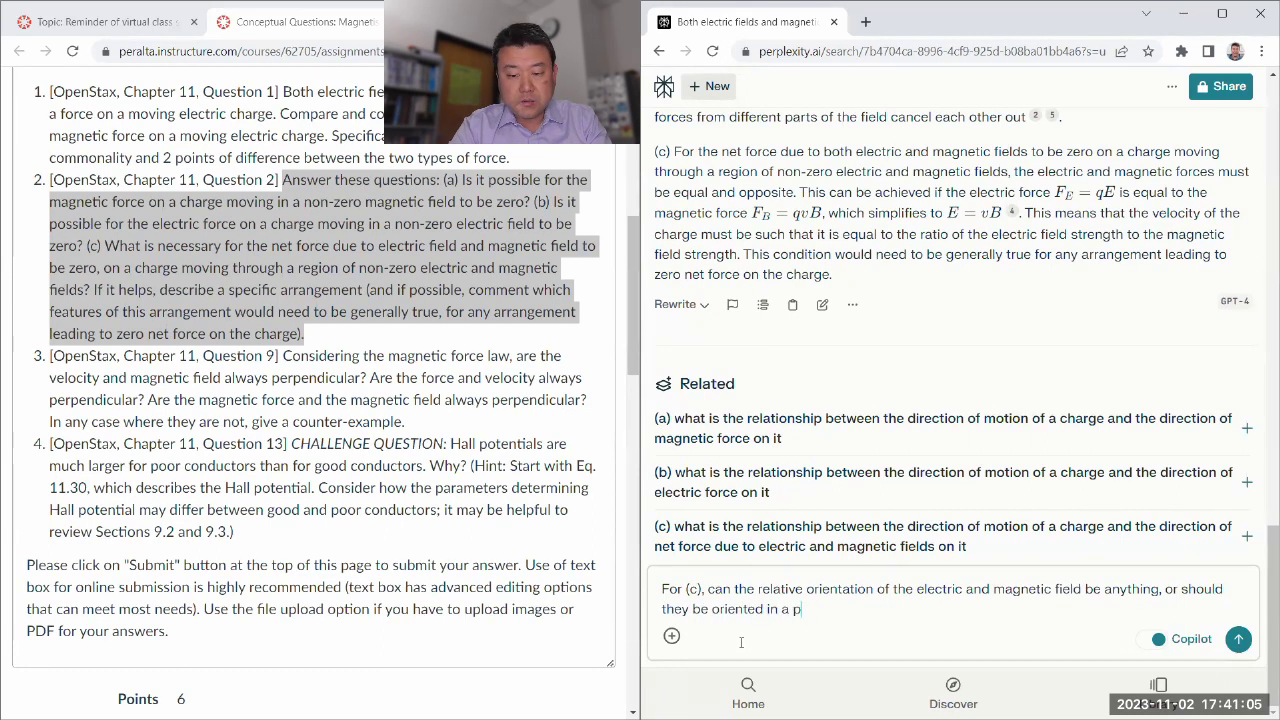
type("articlar way?")
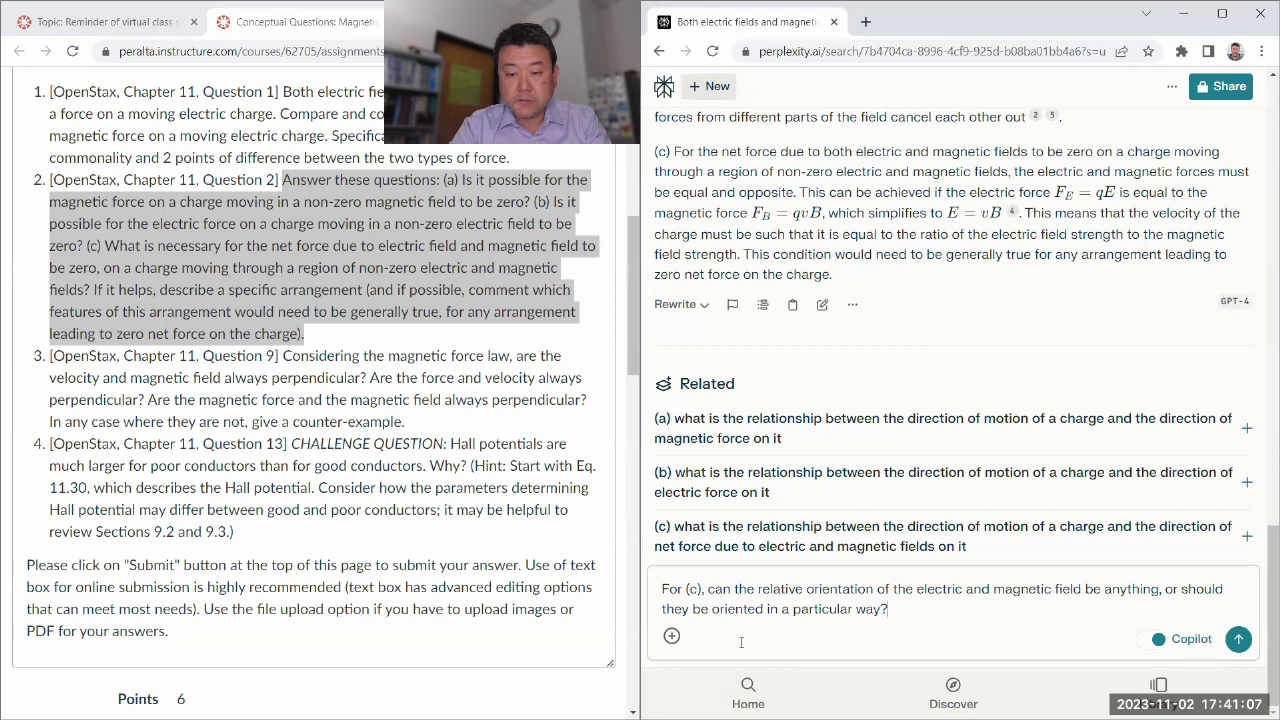
left_click(1239, 642)
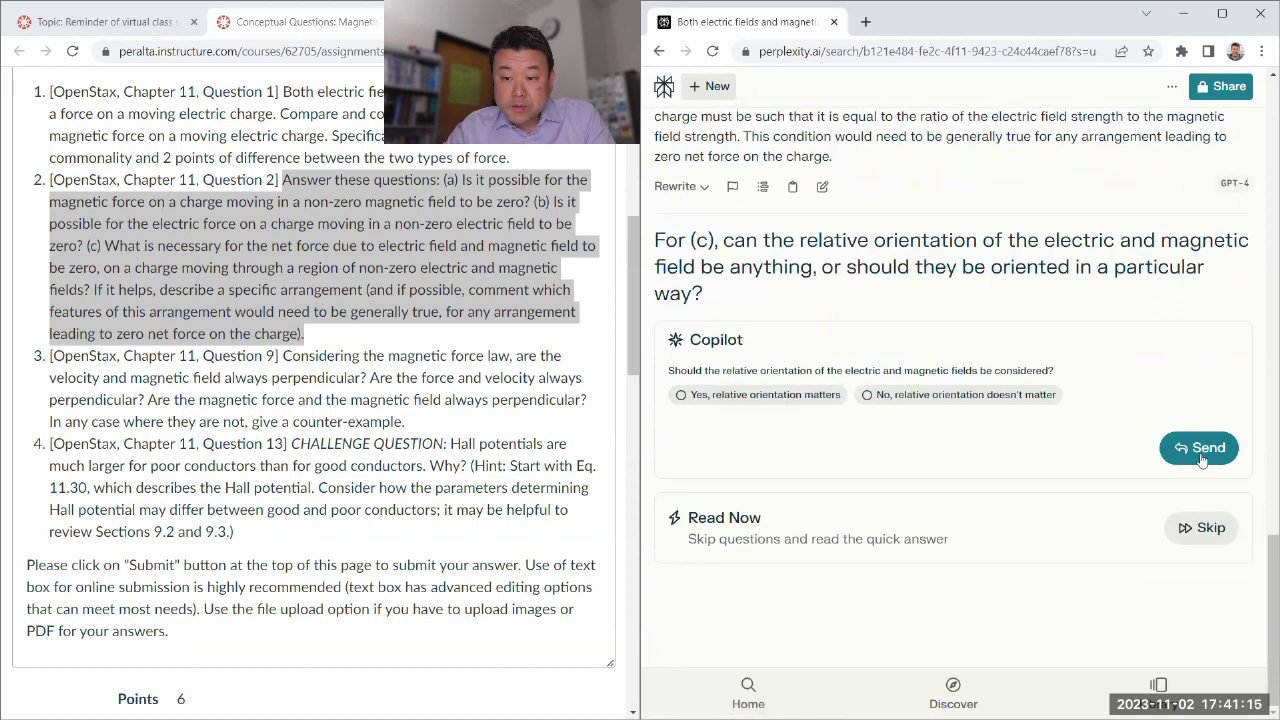
left_click(1216, 536)
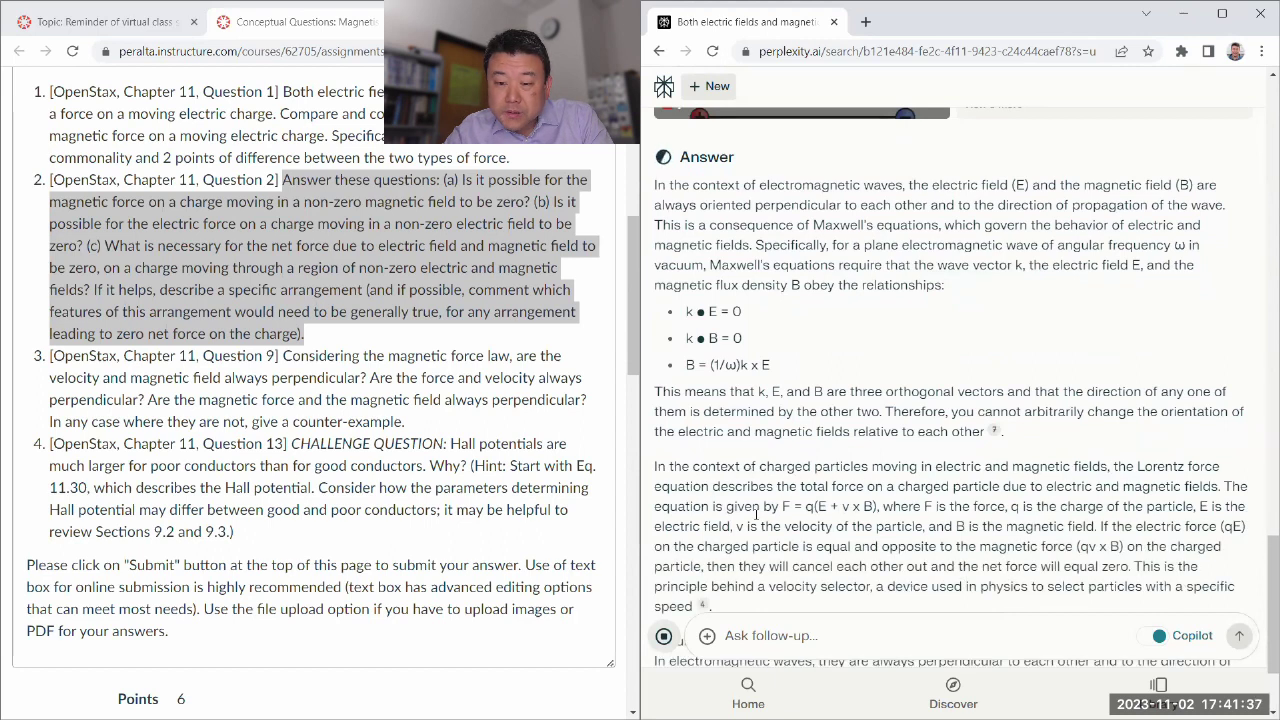
- Examine the answer's Lorentz force equation, its velocity selector statement and the closing summary on field orientation
left_click_drag(770, 506, 882, 506)
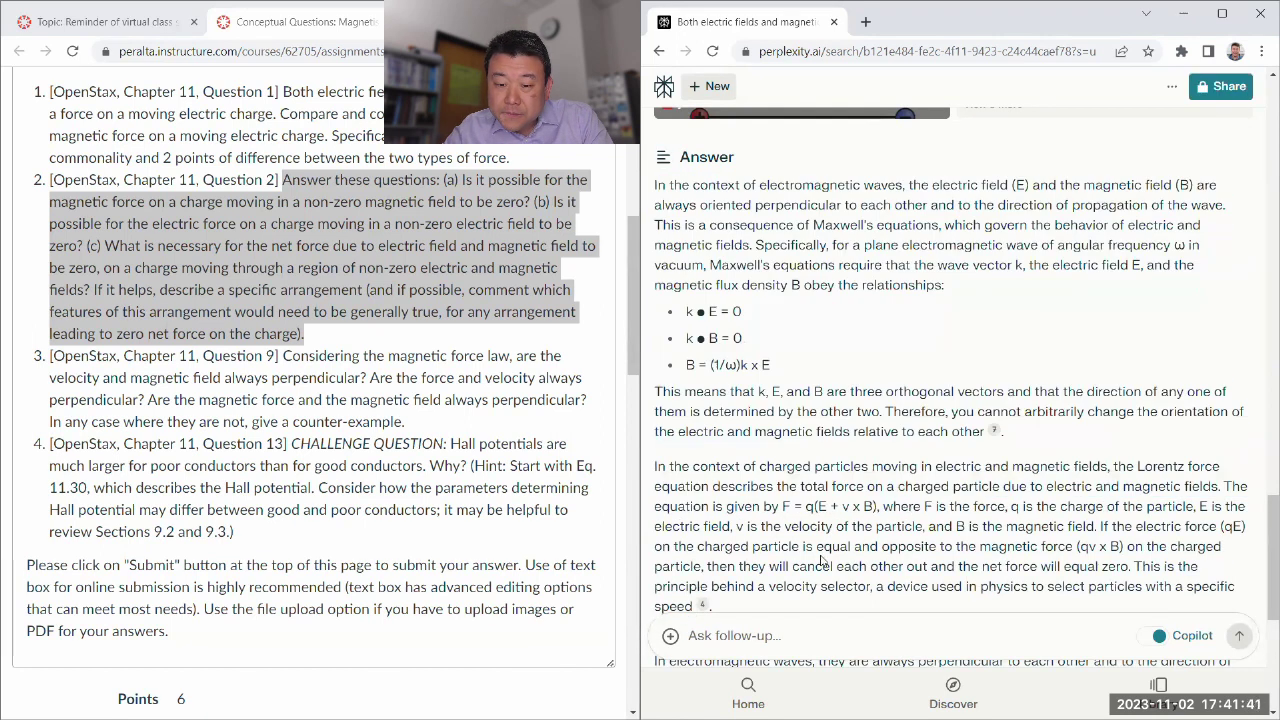
scroll(768, 563, "down", 1)
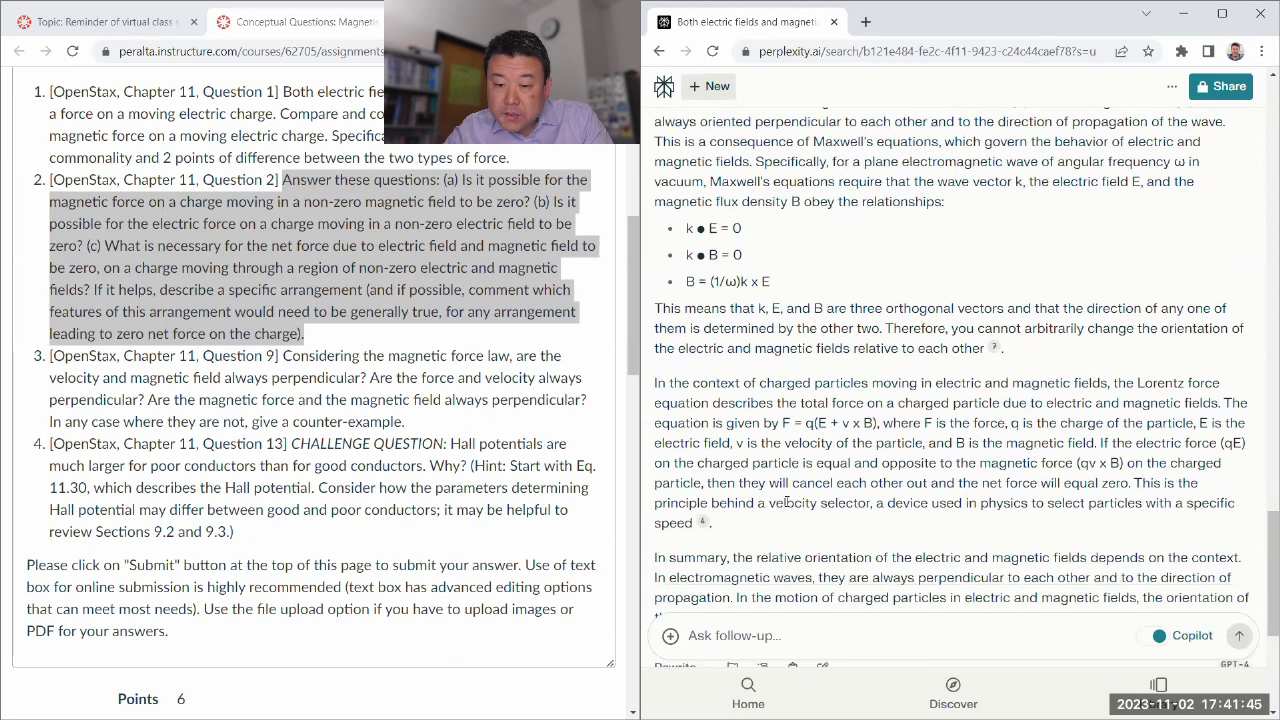
left_click_drag(765, 503, 875, 504)
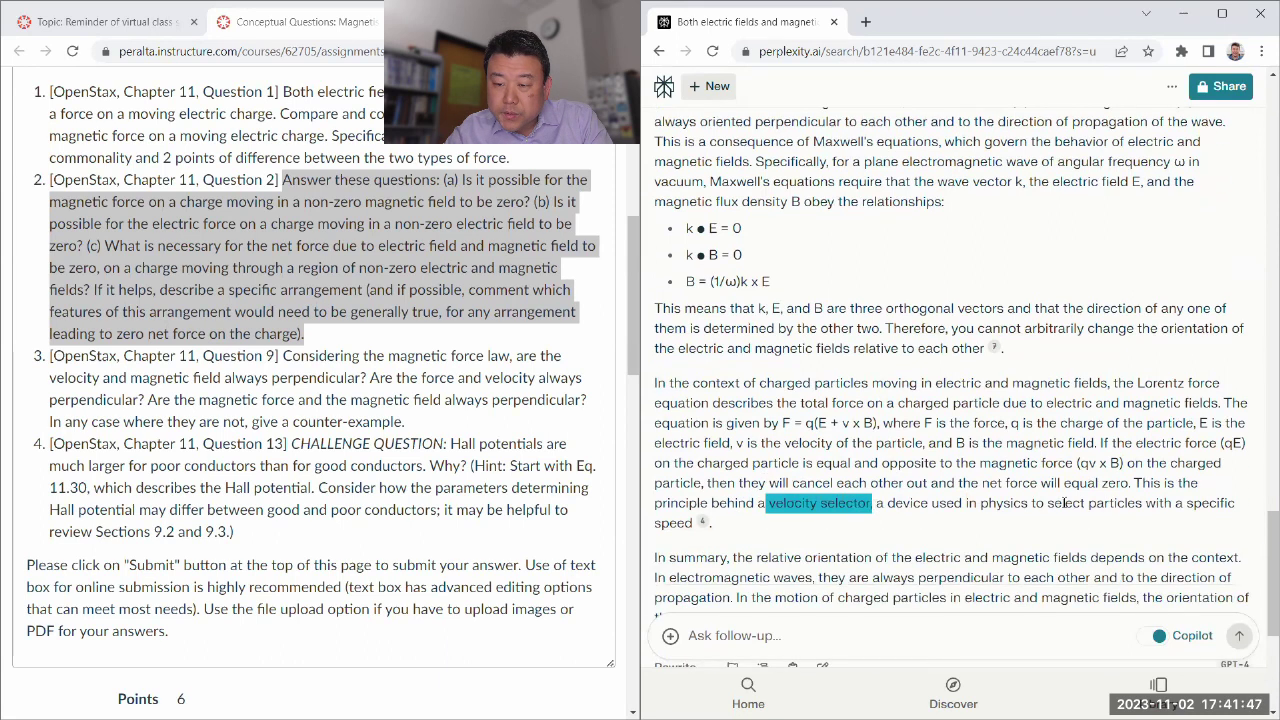
scroll(752, 500, "down", 1)
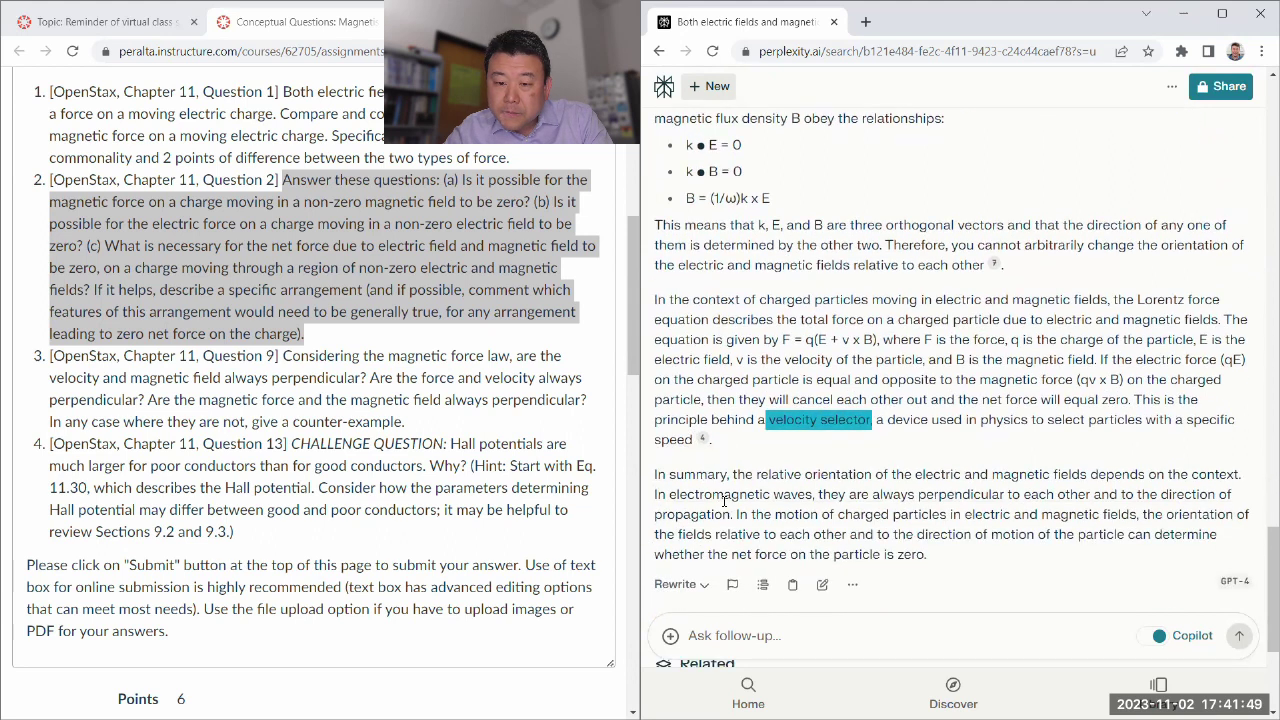
scroll(725, 500, "down", 3)
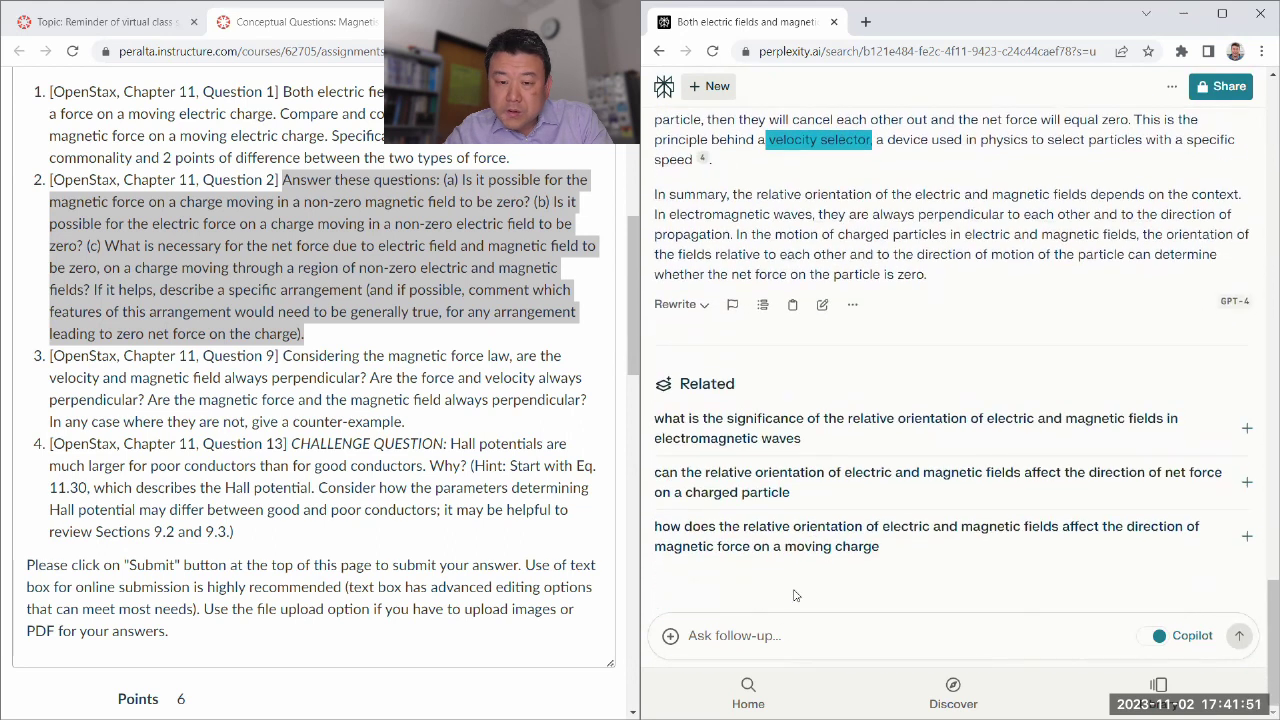
- Ask the follow-up "In a velocity selector, what is the relative orientation between the electric field and the magnetic field?"
left_click(782, 636)
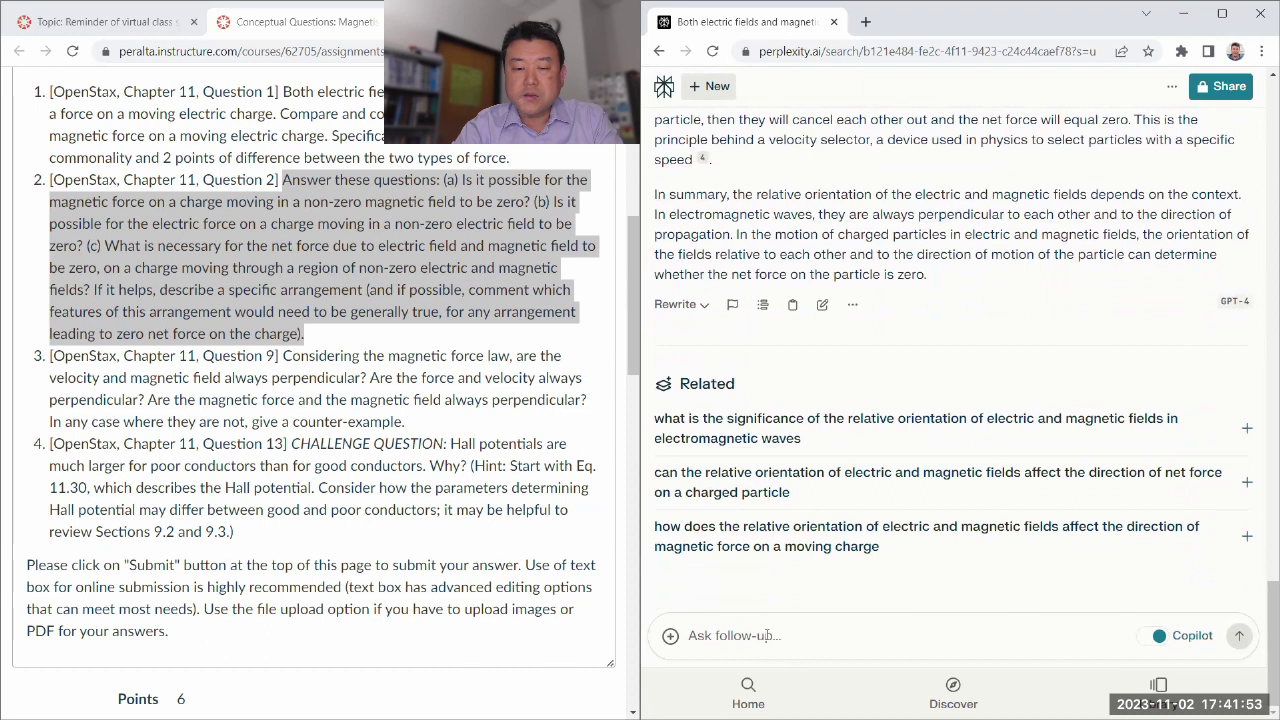
type("In a velocity")
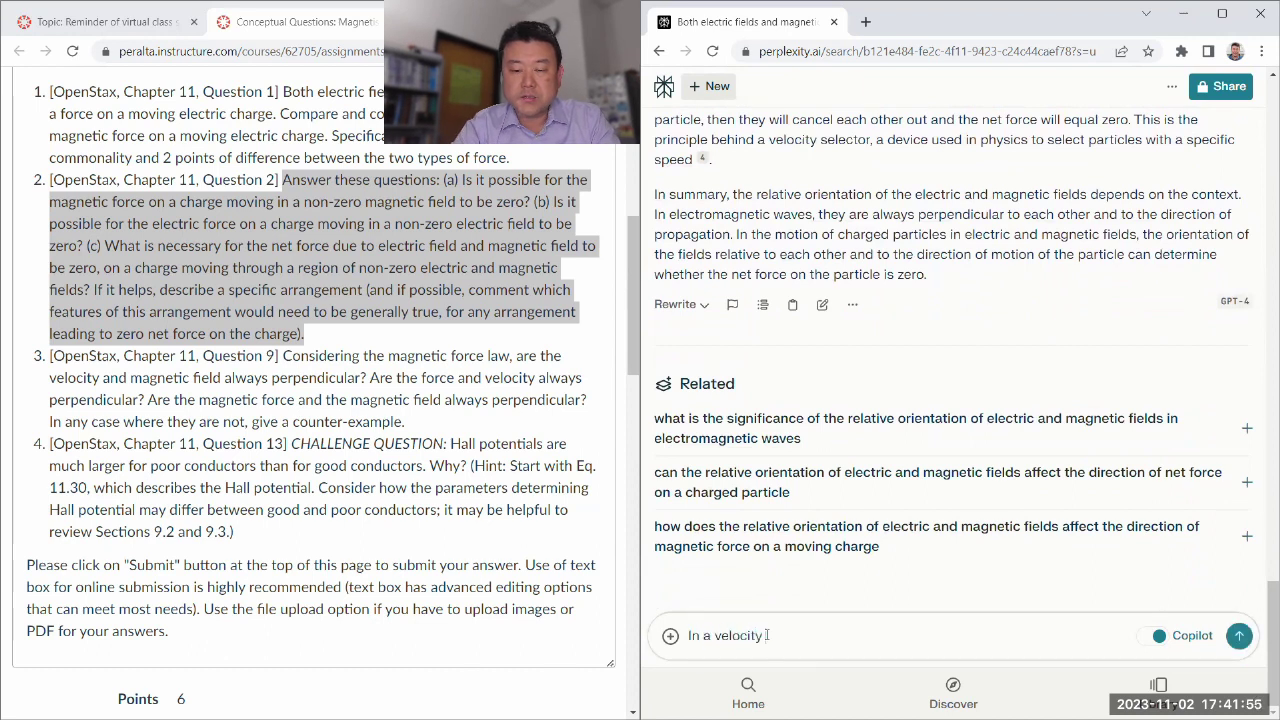
type(" selector, what is the relative orientation between the")
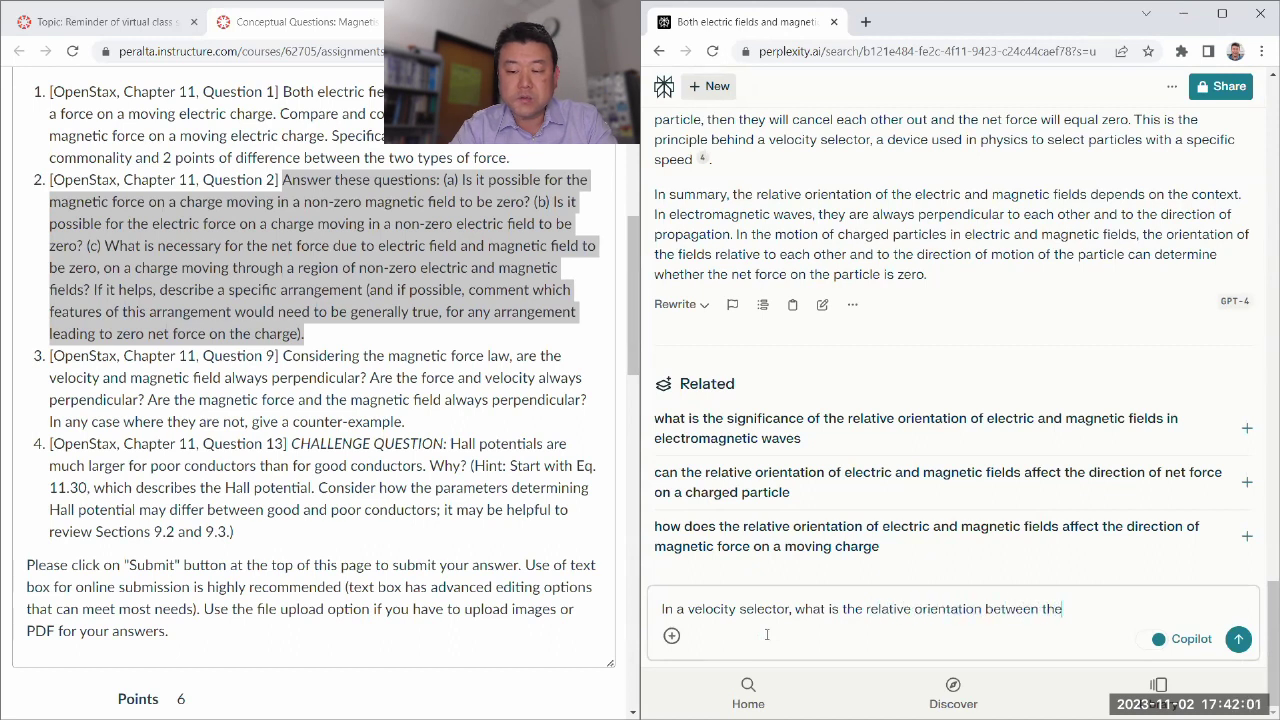
type(" electric field and the magnetic field?")
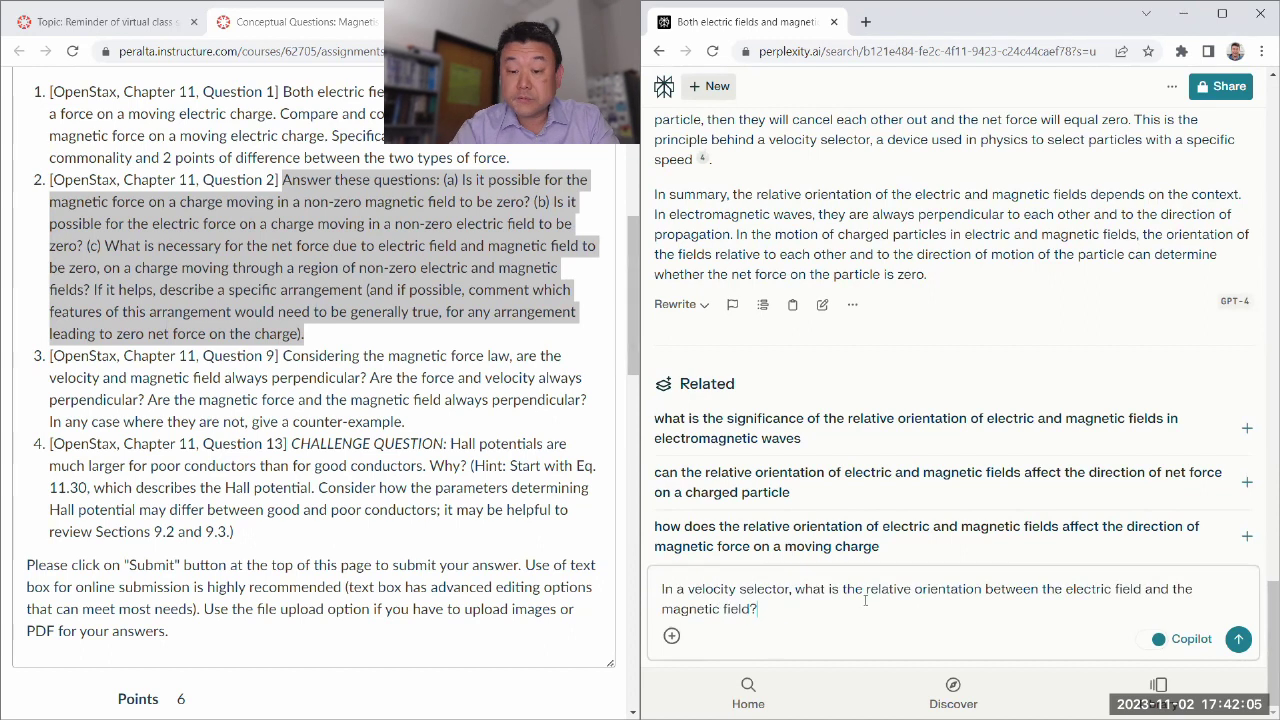
key("Return")
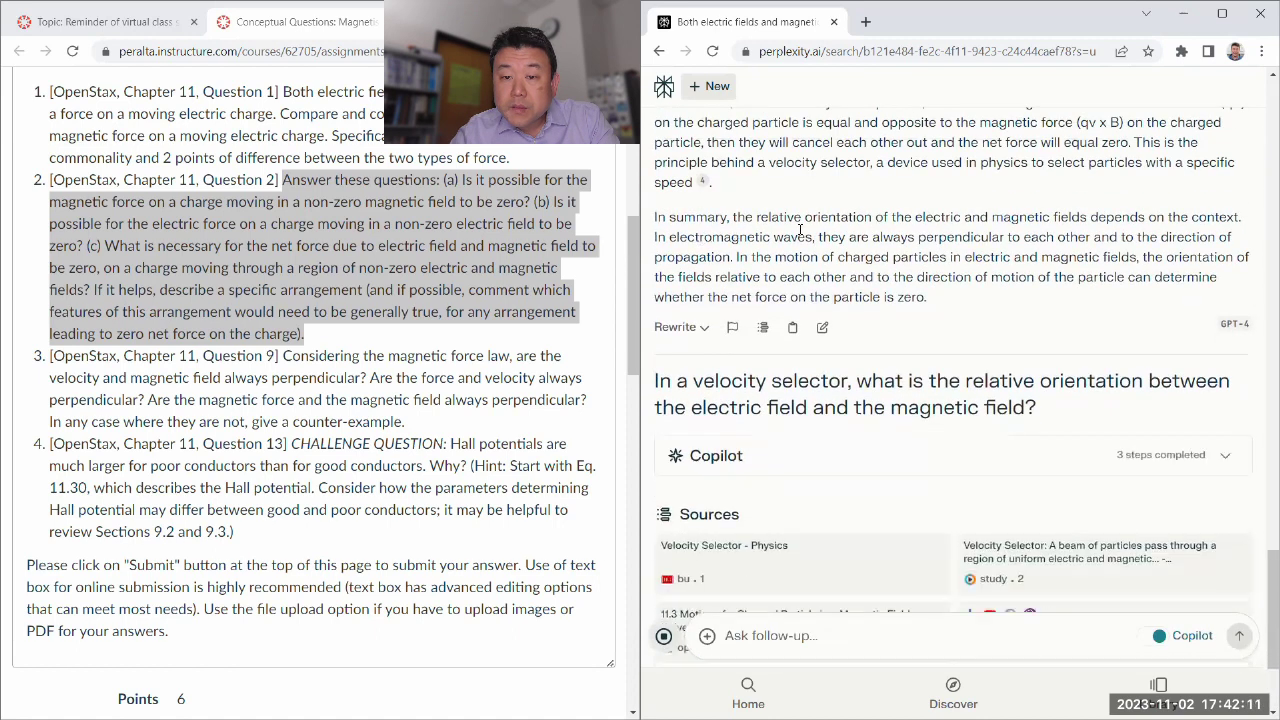
- Compare the previous summary's wording on electromagnetic waves with the new answer's statement on field orientation in a velocity selector
left_click_drag(668, 237, 816, 237)
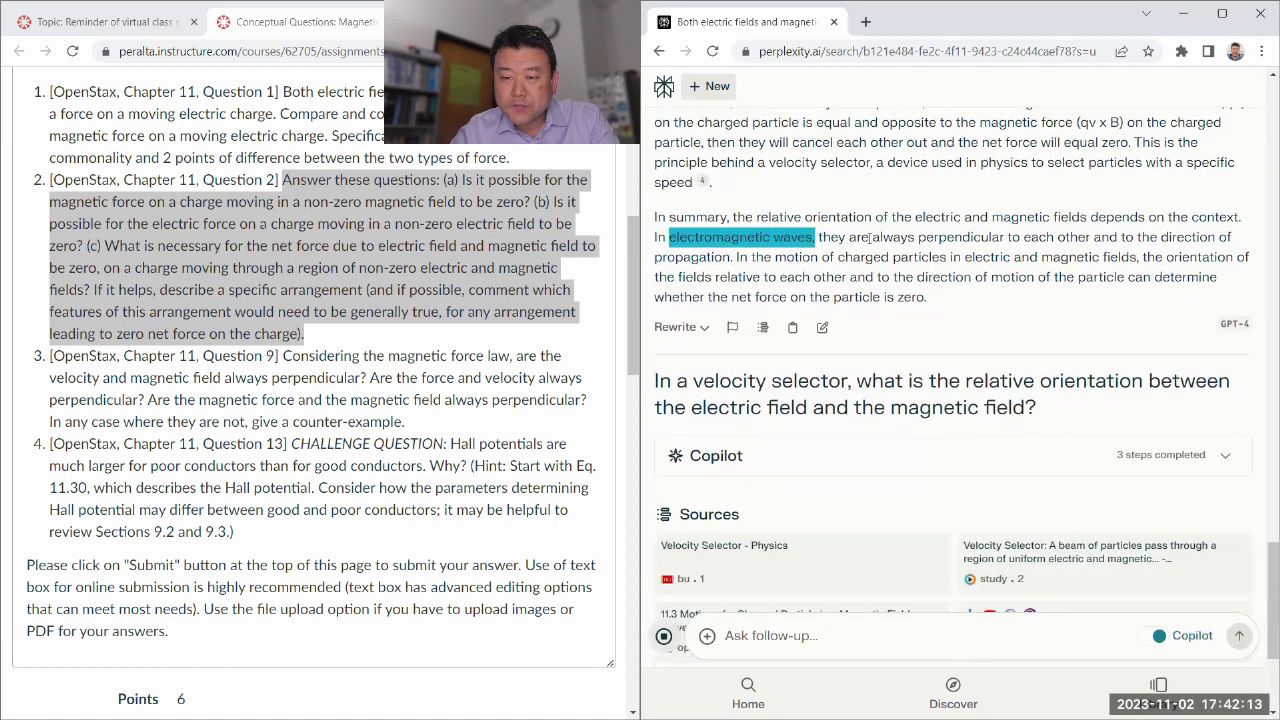
left_click(774, 278)
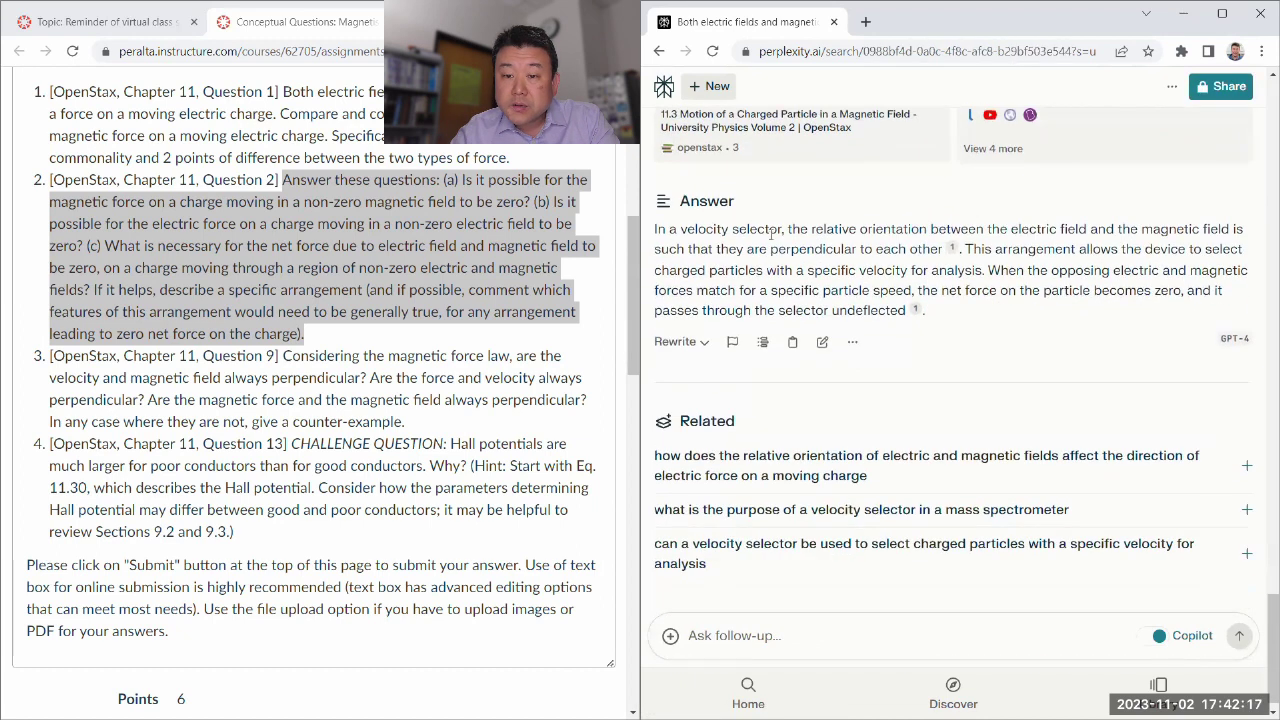
left_click_drag(744, 249, 944, 254)
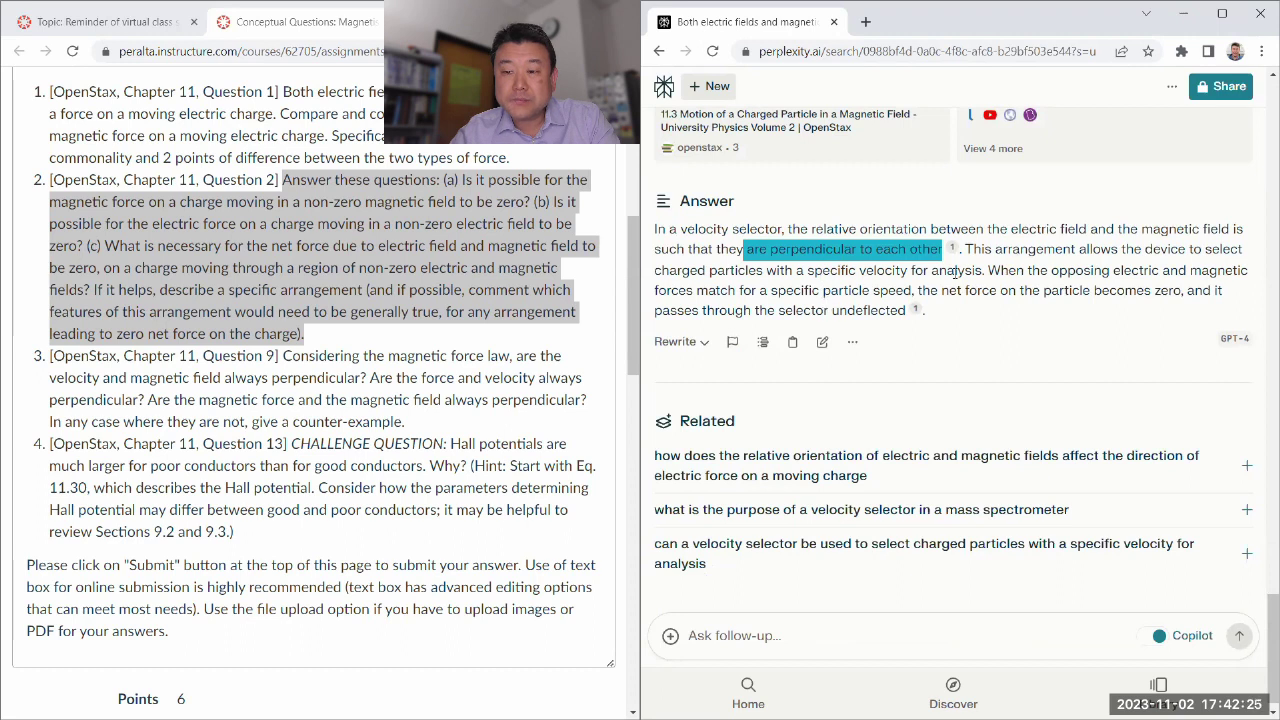
- Ask "Is there a name for a setup where the electric and magnetic fields are set up perpendicular to each other, like in a velocity selector?"
left_click(781, 631)
type("Is there ")
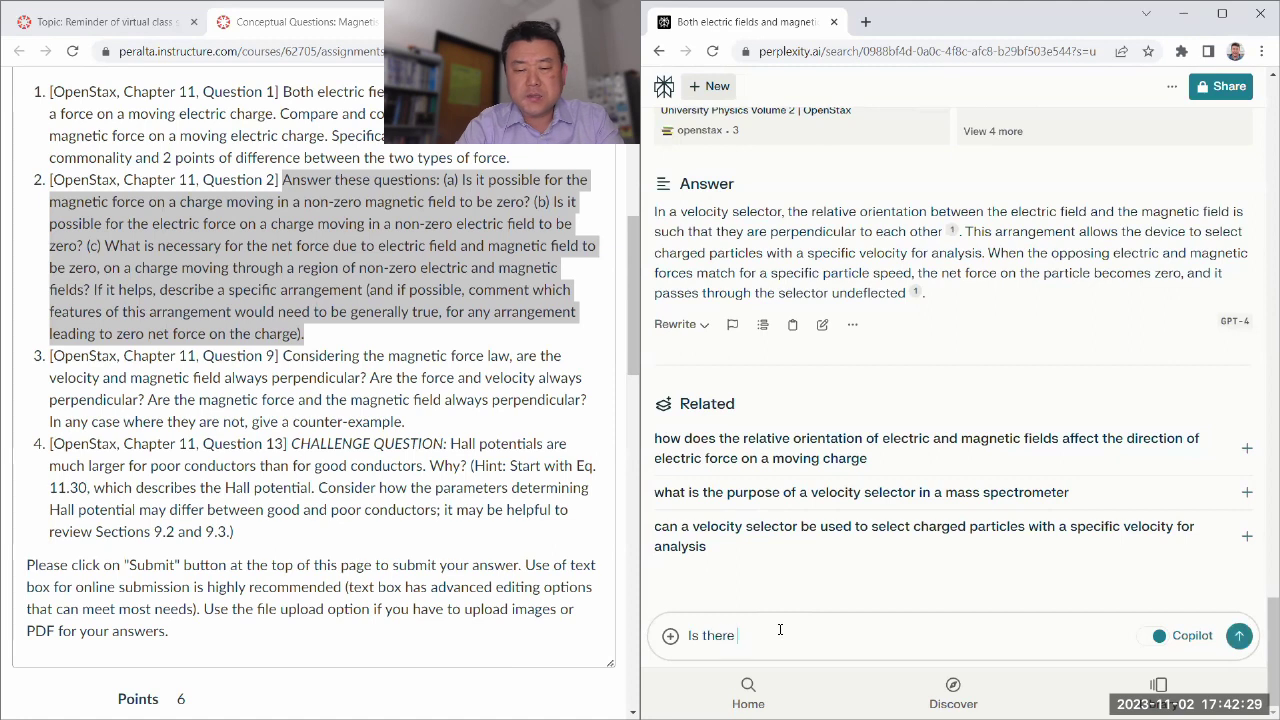
type("a name for a set")
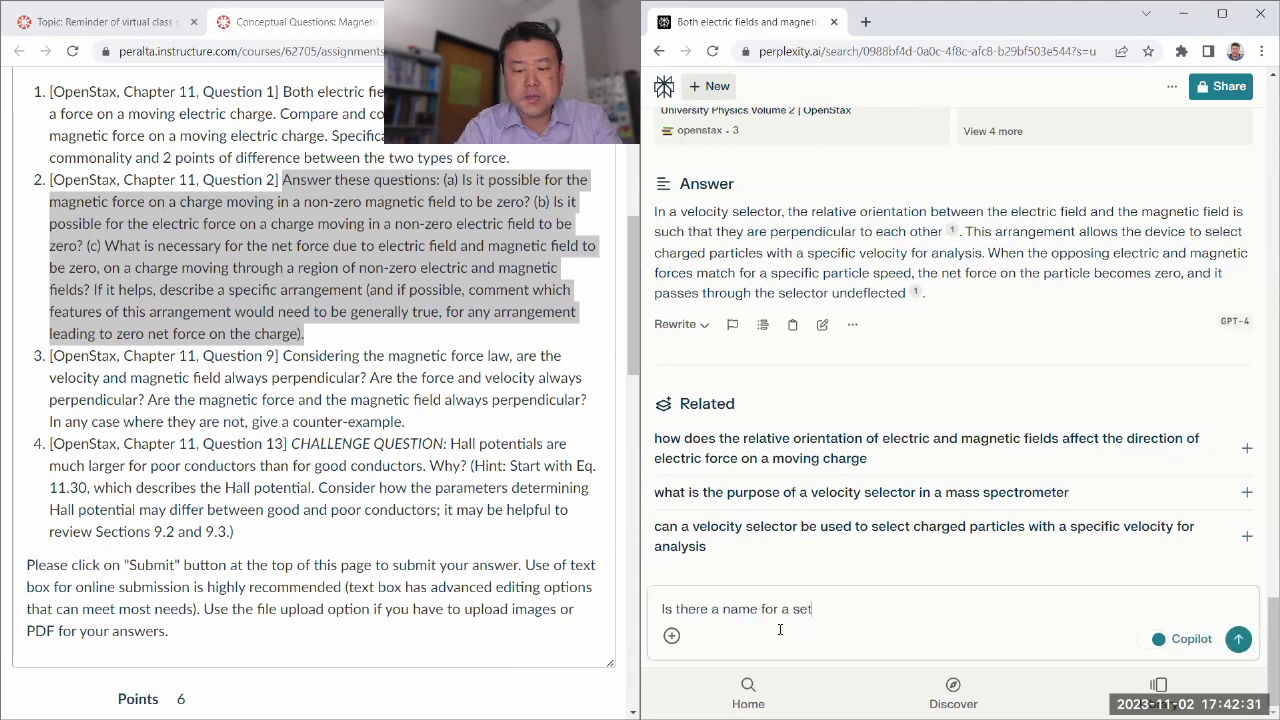
type("up where the electr")
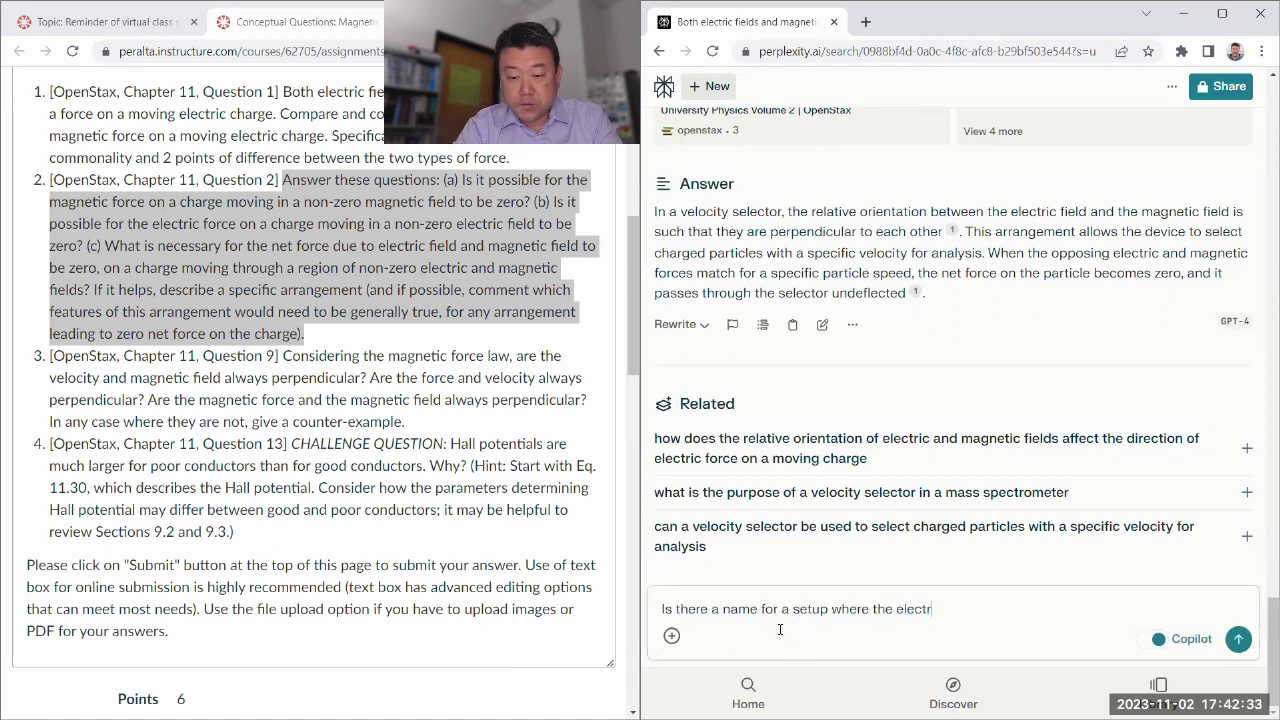
type("ic and magnetic fiel")
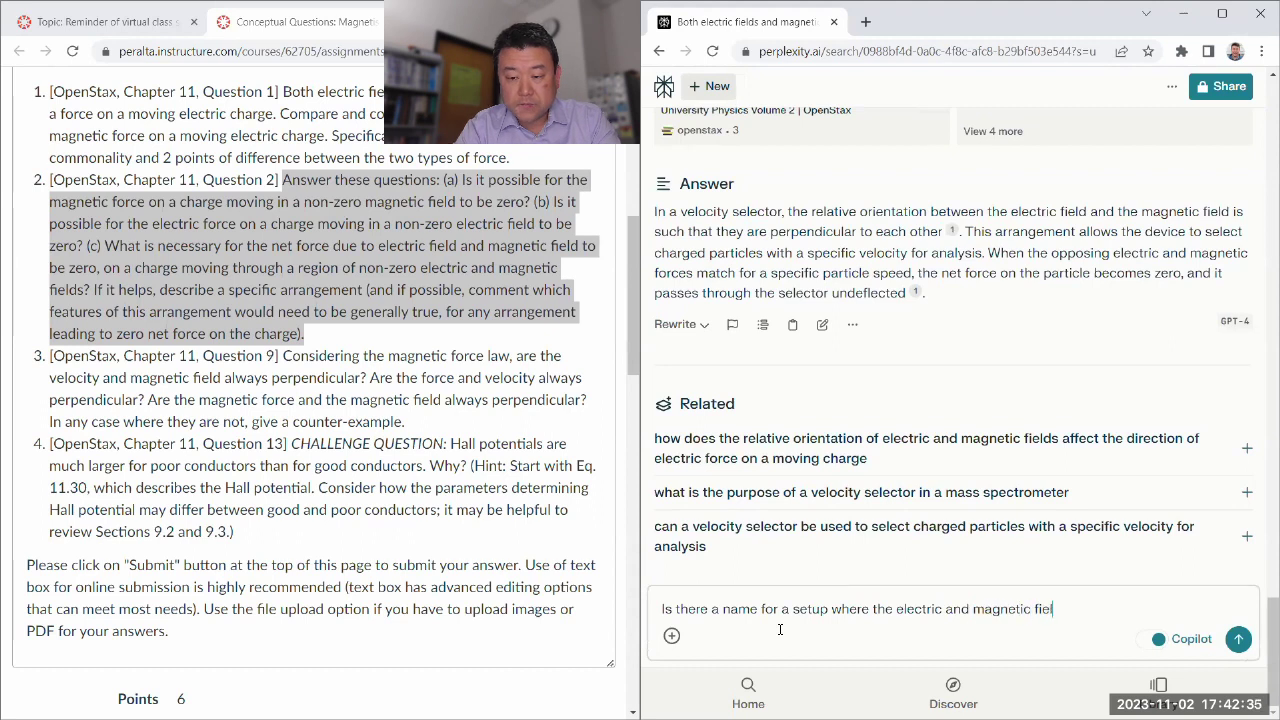
type("ds are set up")
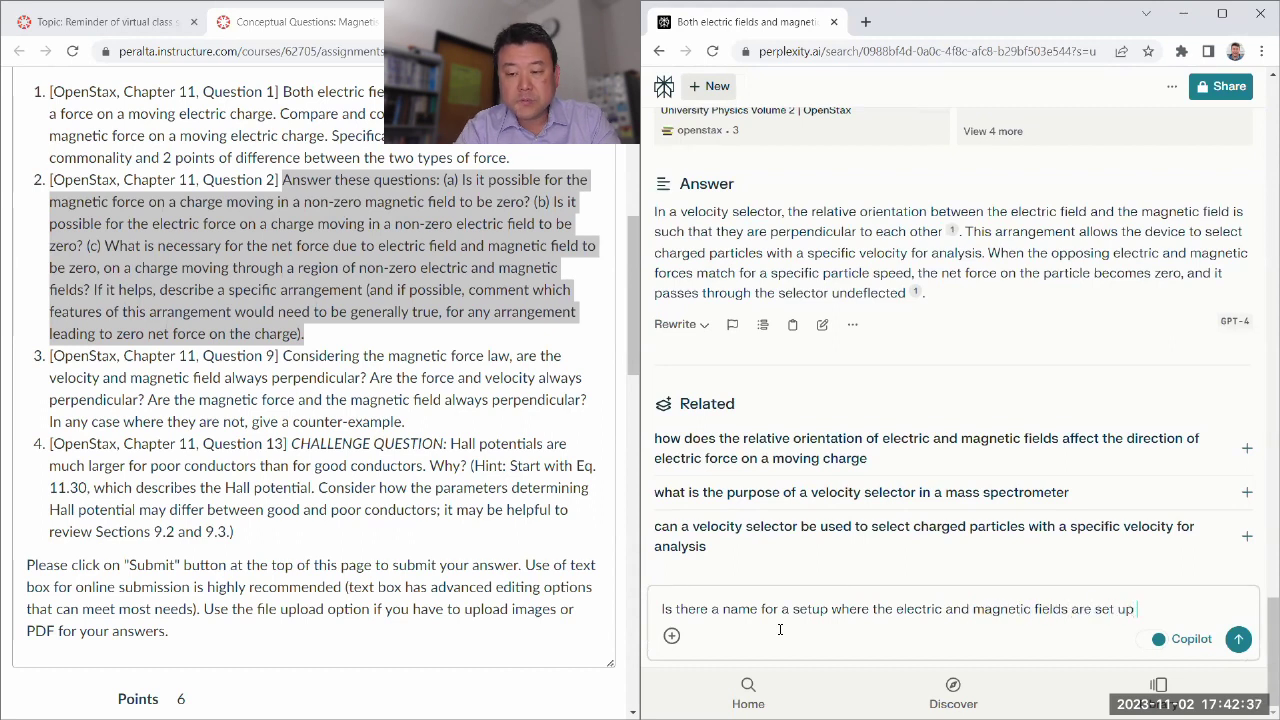
type(" perpendicular to each other, like in a velocit")
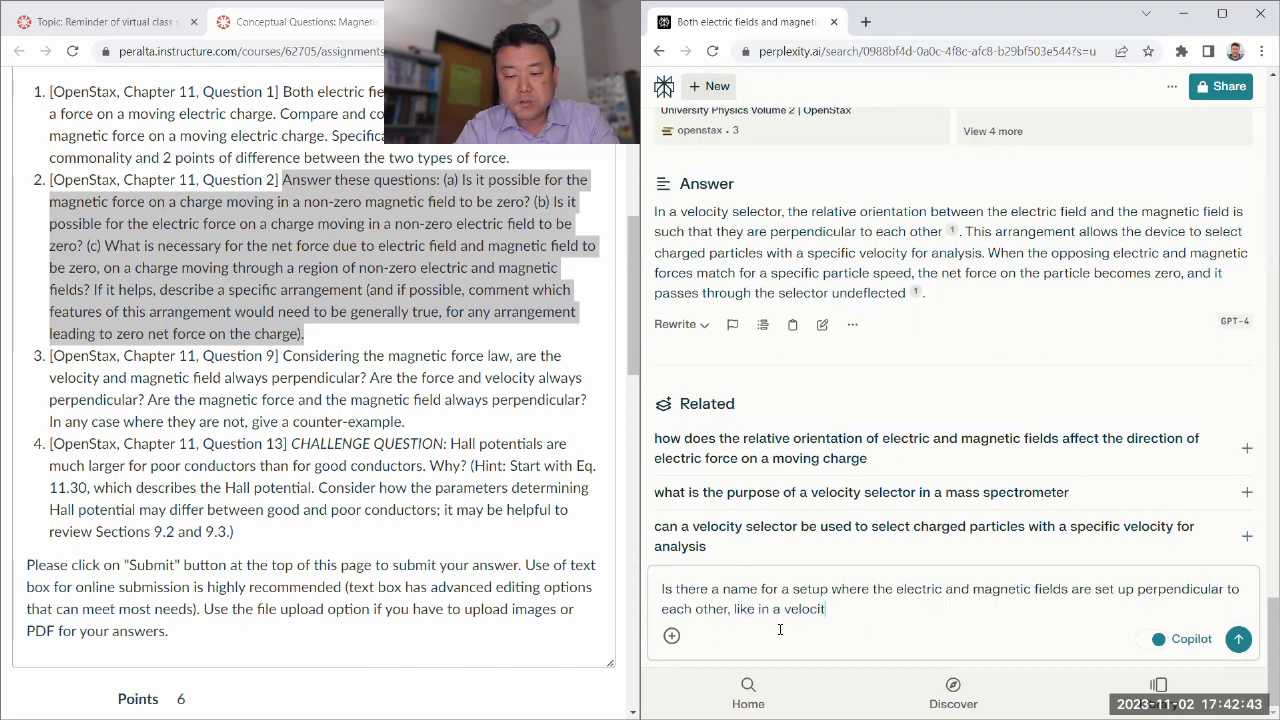
type("y selector?")
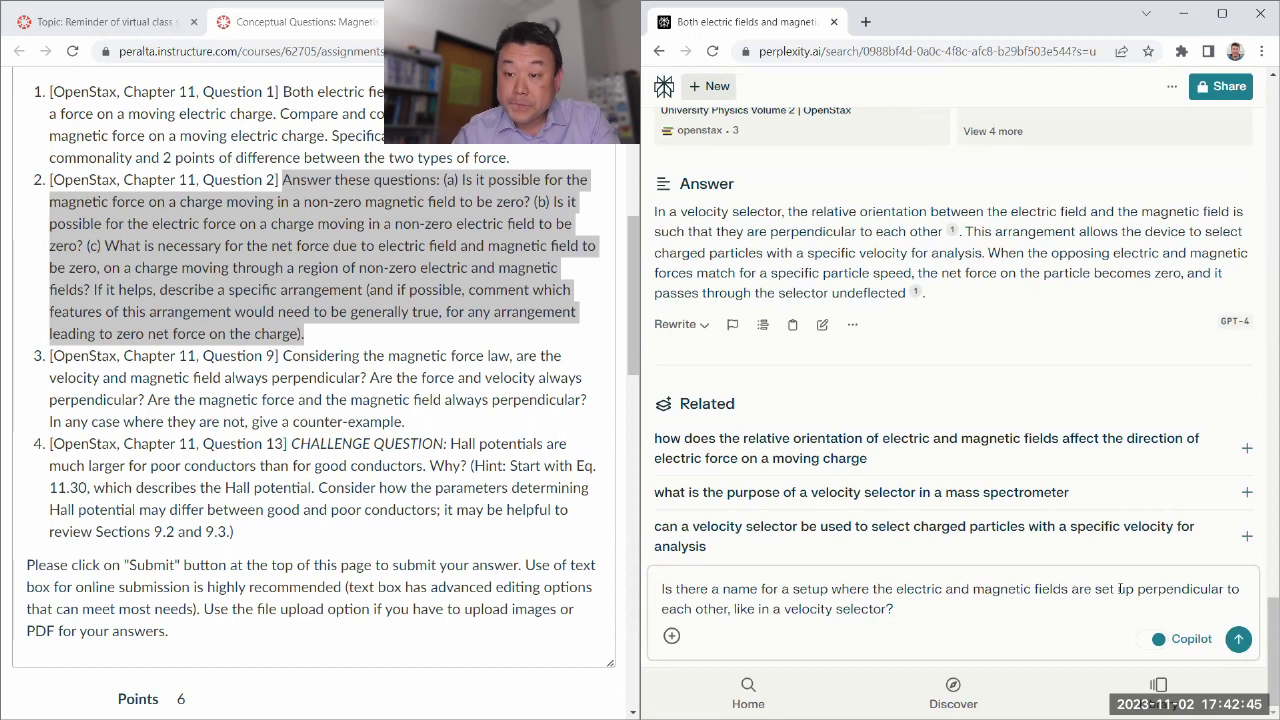
left_click(1238, 639)
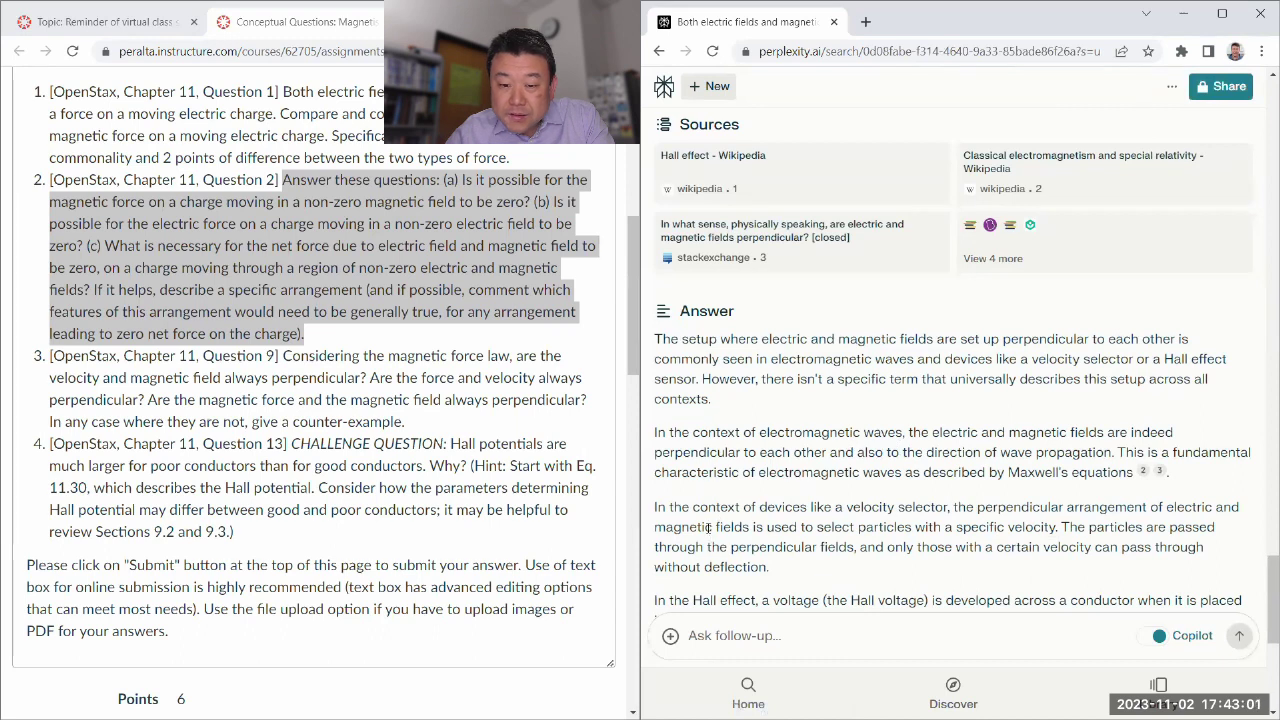
- Read the answer on naming the perpendicular-field setup, through the velocity selector, Hall effect and closing antenna paragraphs
scroll(757, 425, "down", 1)
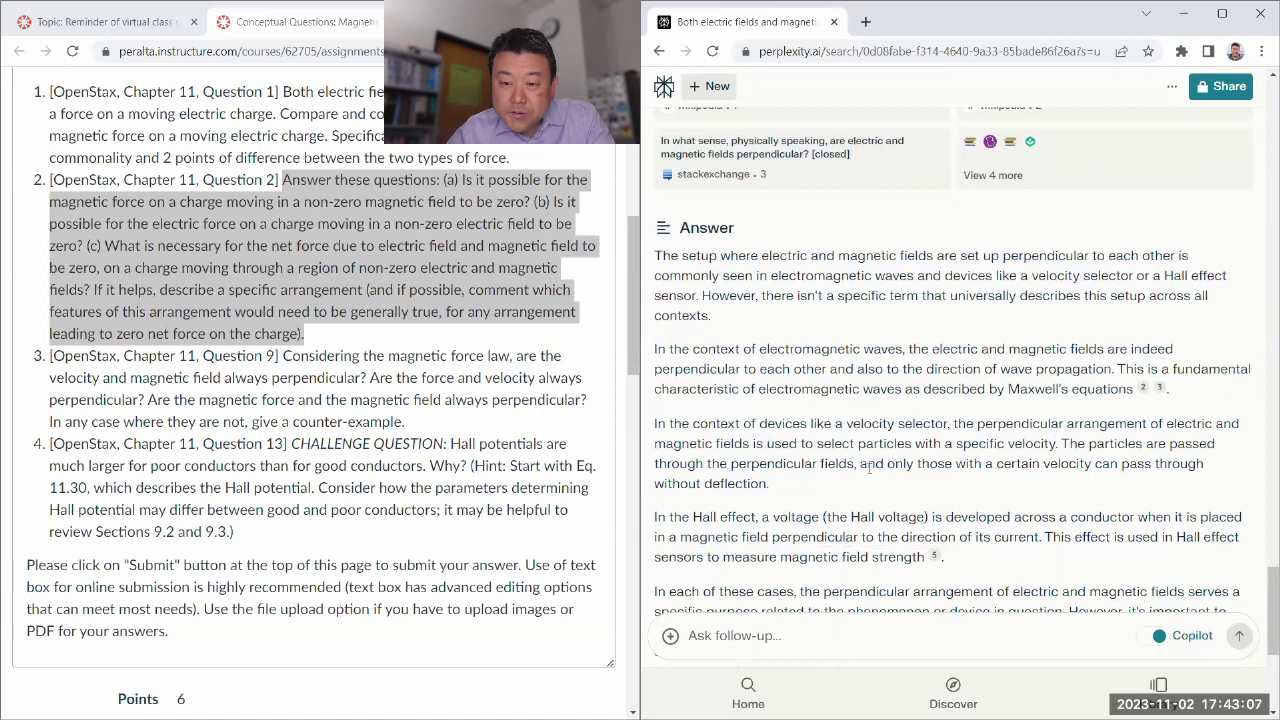
scroll(823, 470, "down", 1)
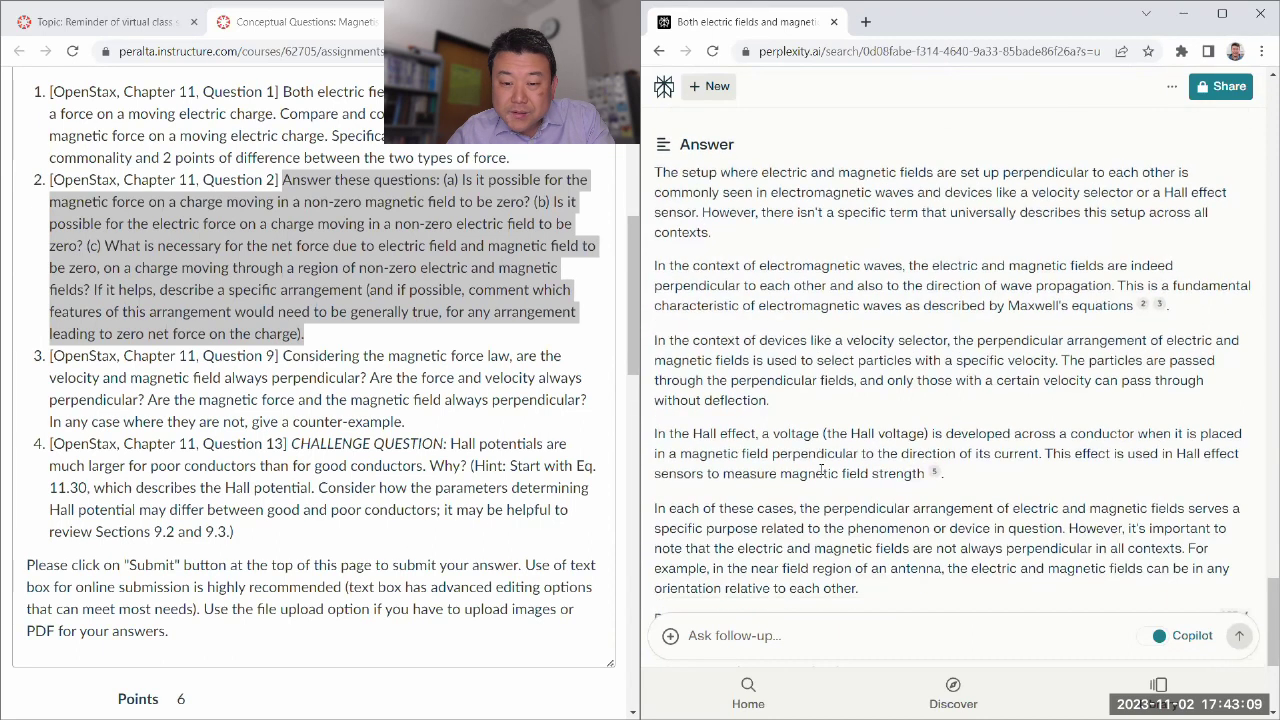
scroll(822, 470, "down", 4)
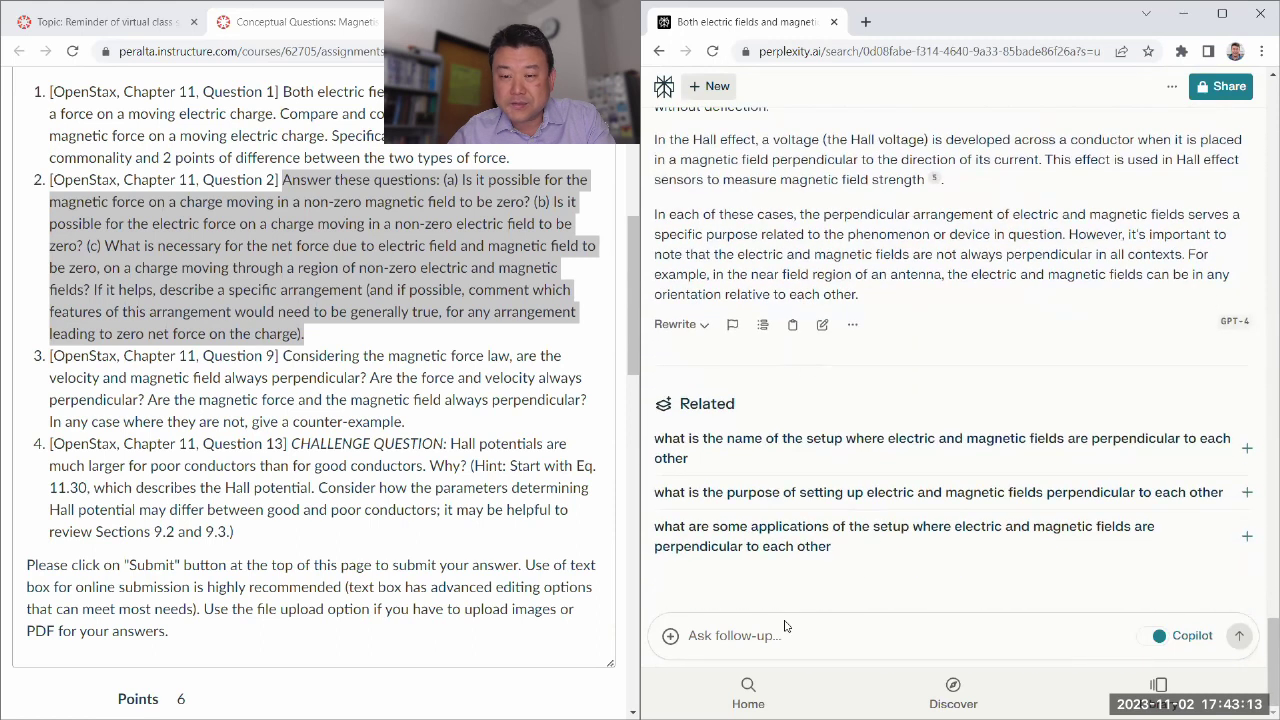
- Ask the follow-up "What is a "crossed fields" setup?"
left_click(776, 630)
type("What is")
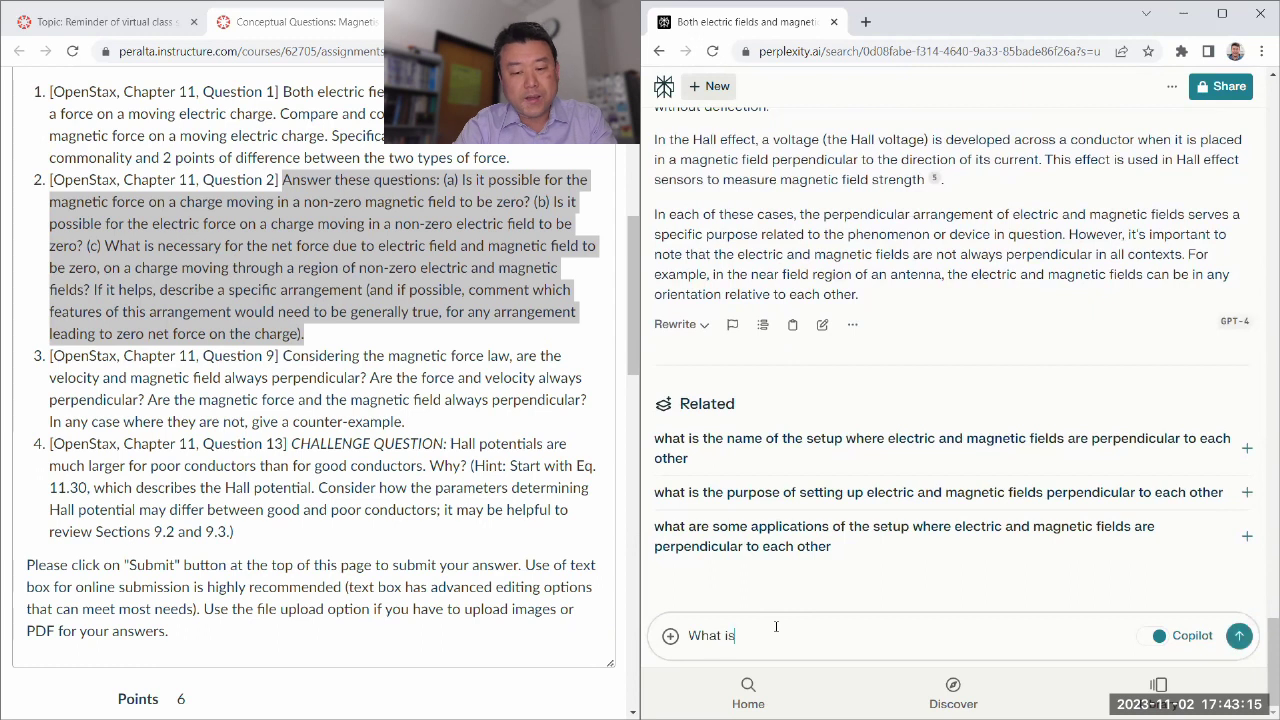
type(" a \"cros")
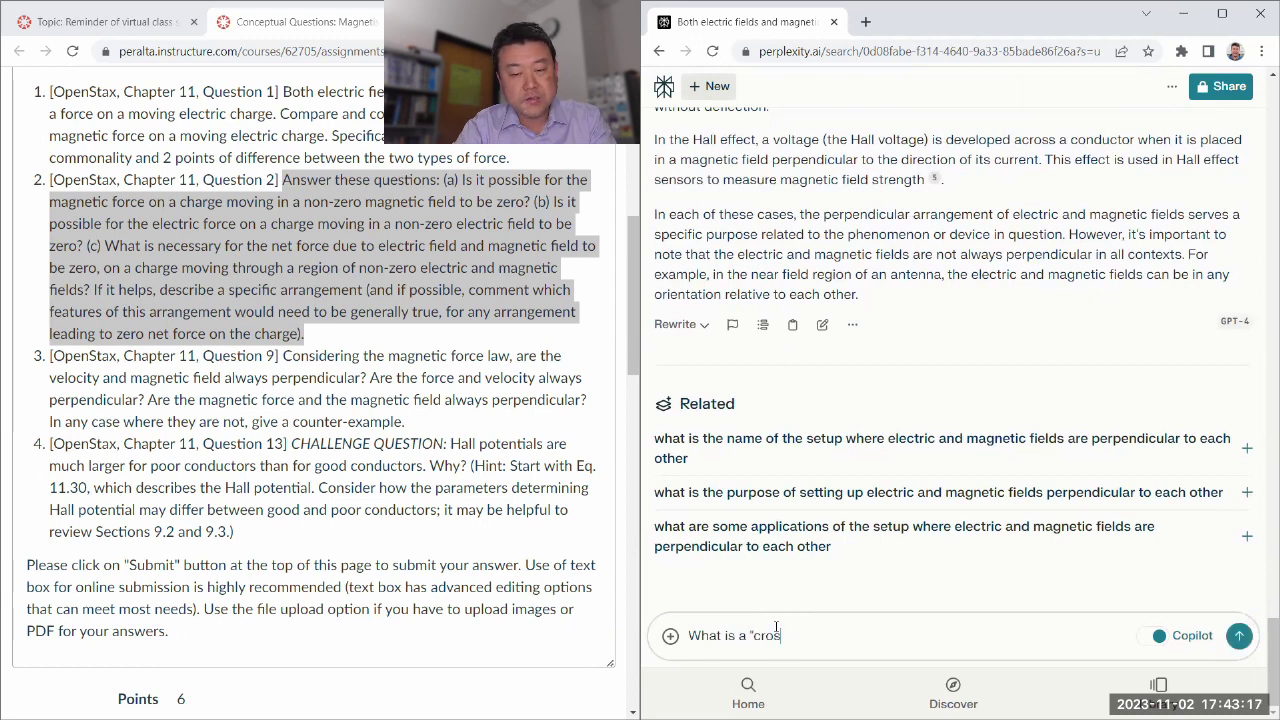
type("sed fields\" setup?")
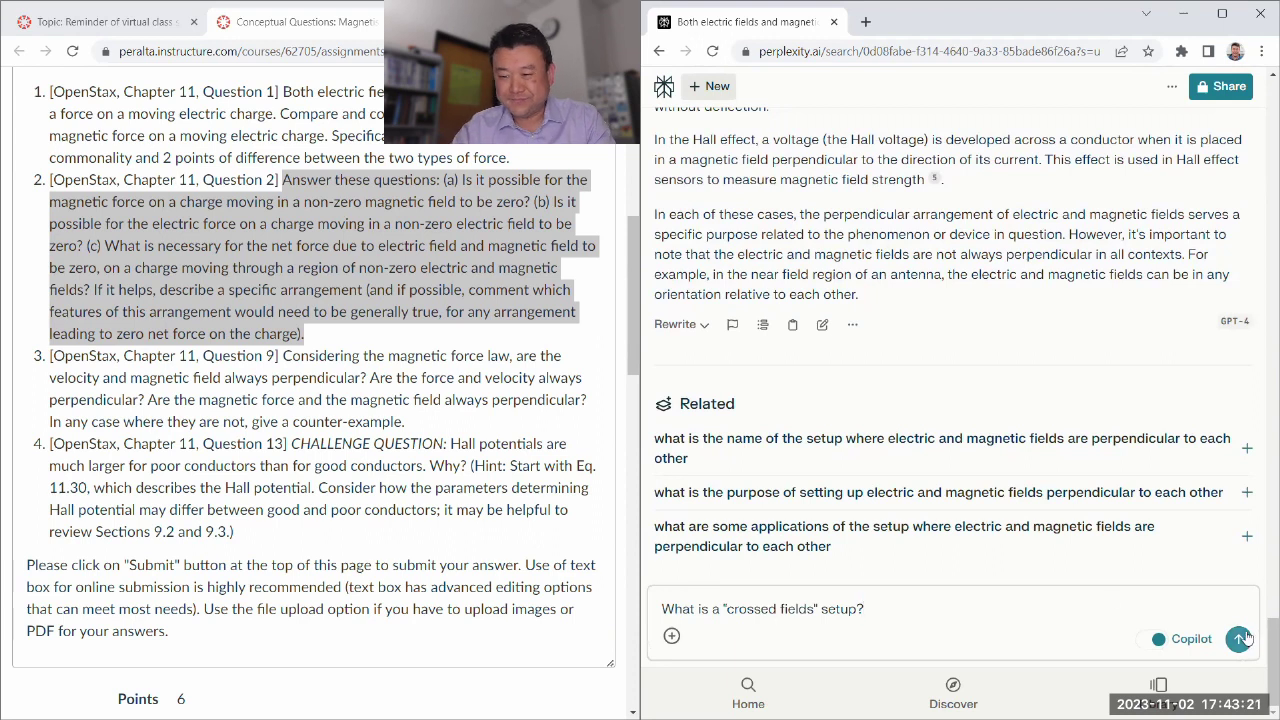
left_click(1240, 640)
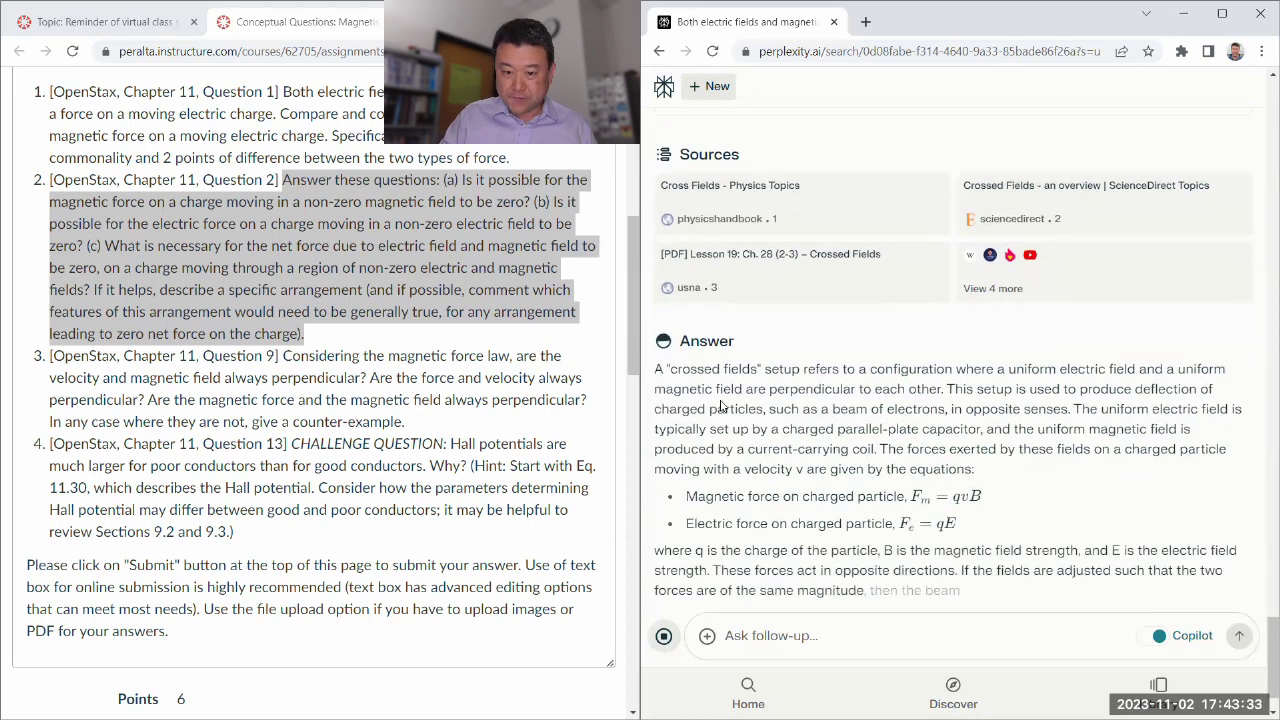
- Compare the crossed-fields answer with question 2 part (c) and with the previous answer's discussion of perpendicular fields
left_click_drag(666, 369, 970, 468)
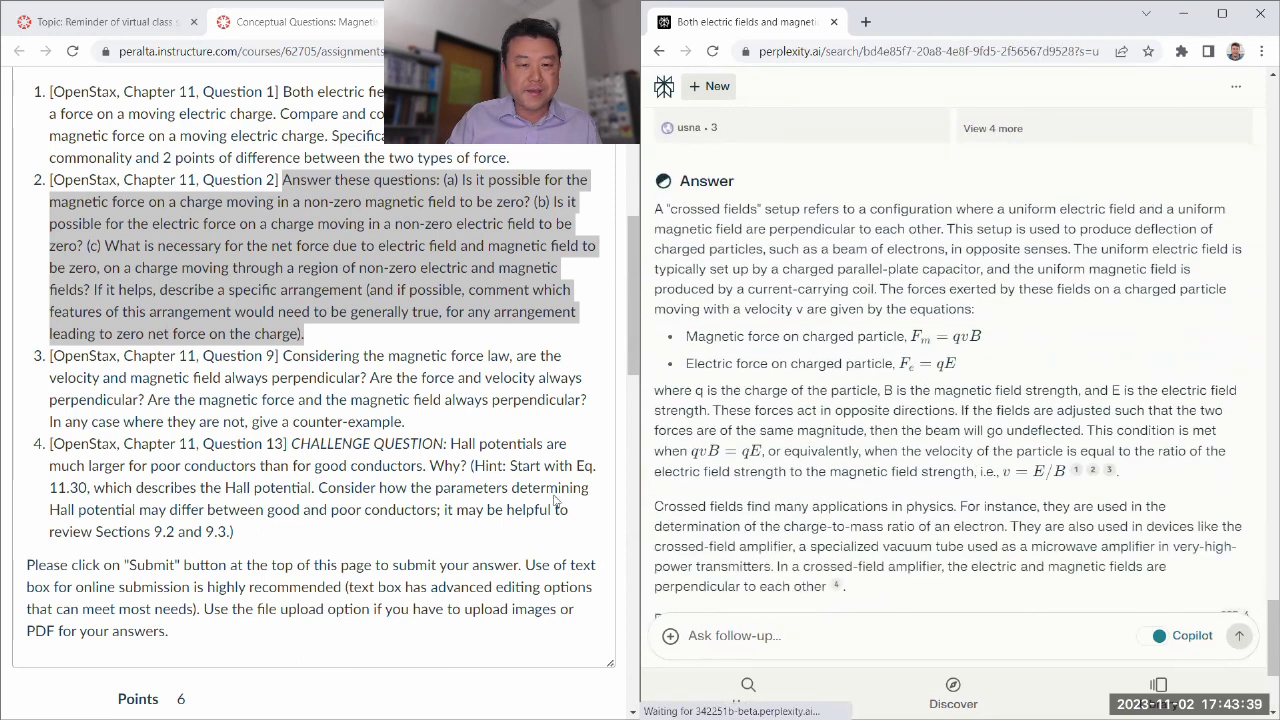
left_click(88, 246)
left_click_drag(88, 246, 341, 340)
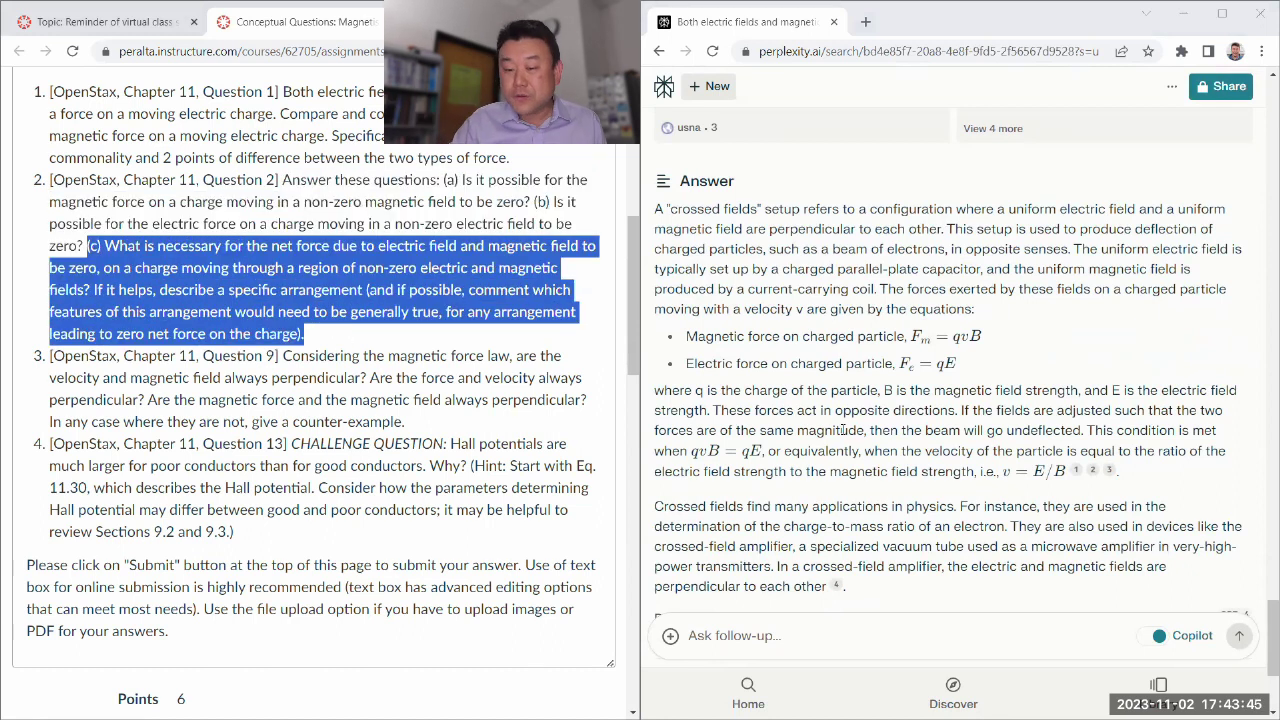
scroll(833, 410, "down", 3)
scroll(712, 243, "up", 3)
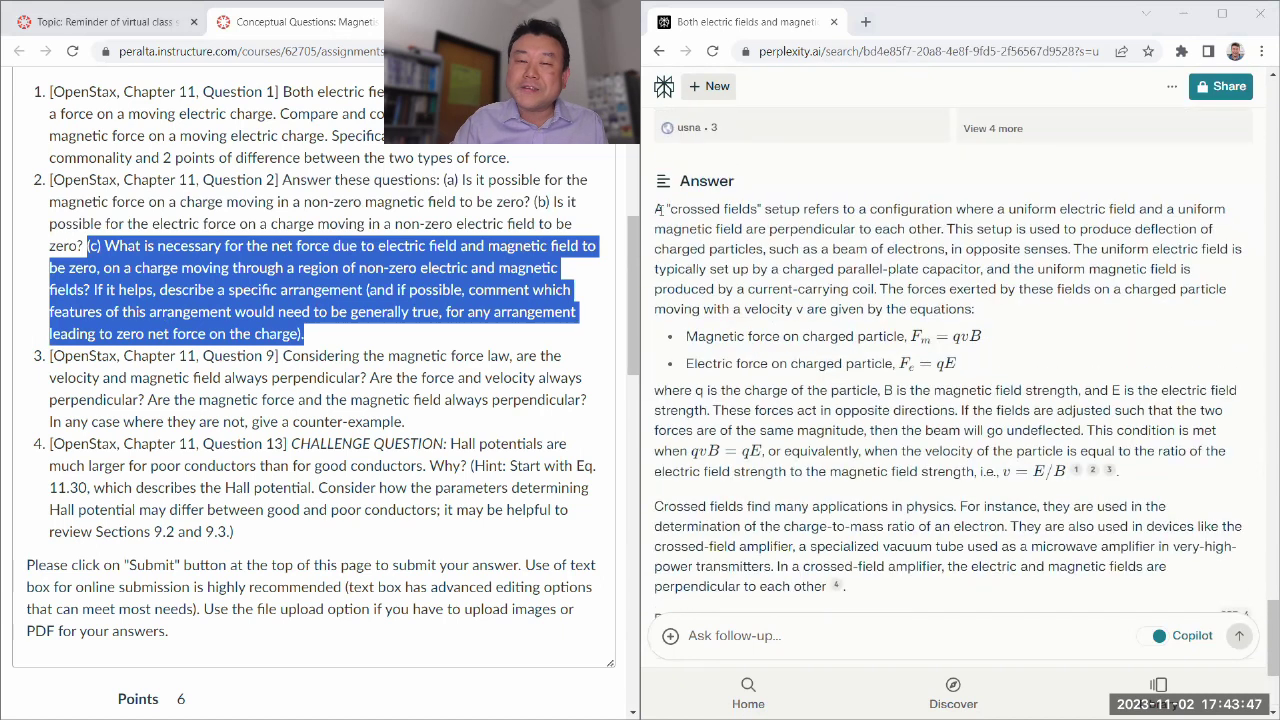
left_click_drag(659, 209, 848, 547)
left_click(879, 549)
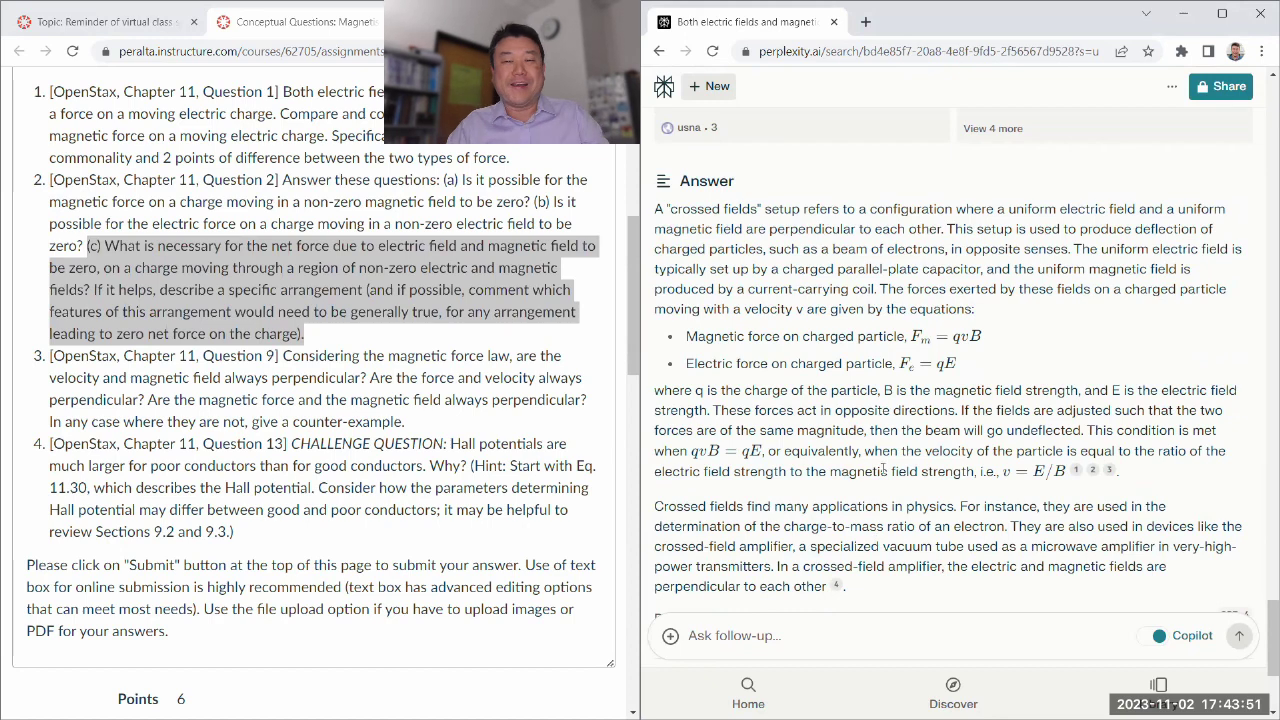
scroll(883, 468, "up", 5)
scroll(883, 468, "down", 5)
scroll(883, 468, "up", 5)
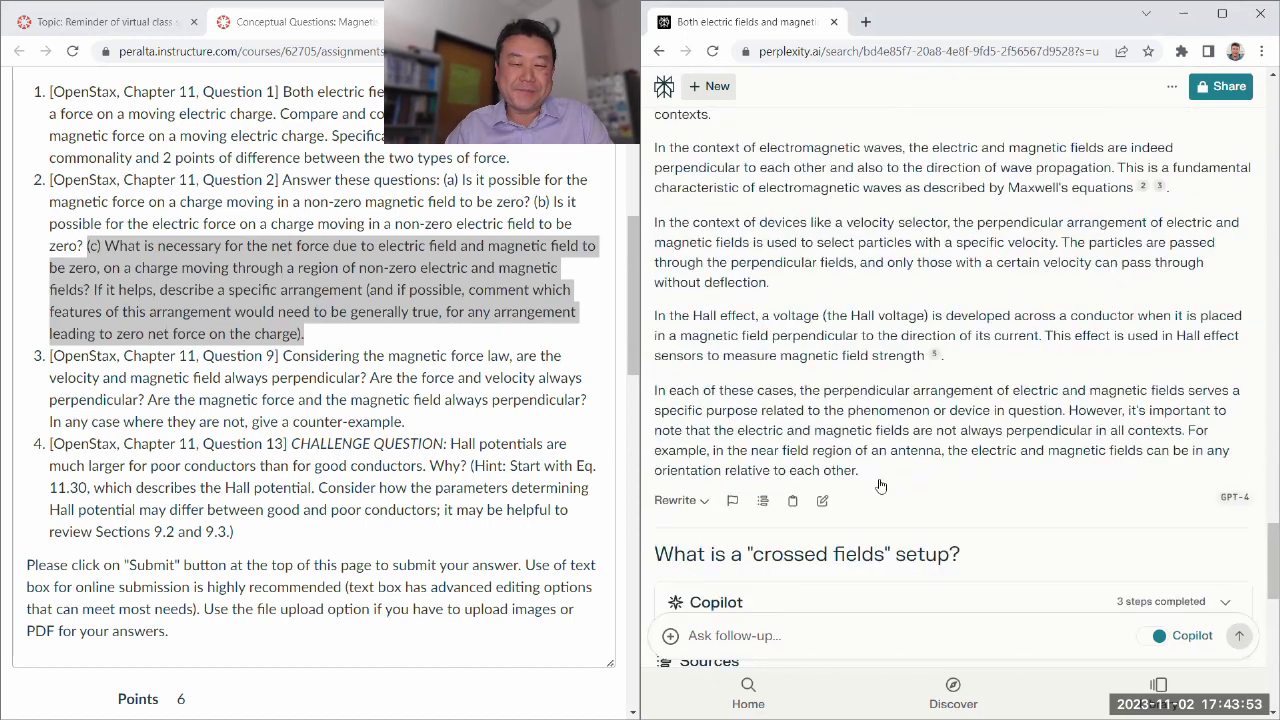
scroll(883, 468, "down", 5)
- Review parts (b) and (c) of question 2 in the assignment against the answers received
left_click(233, 395)
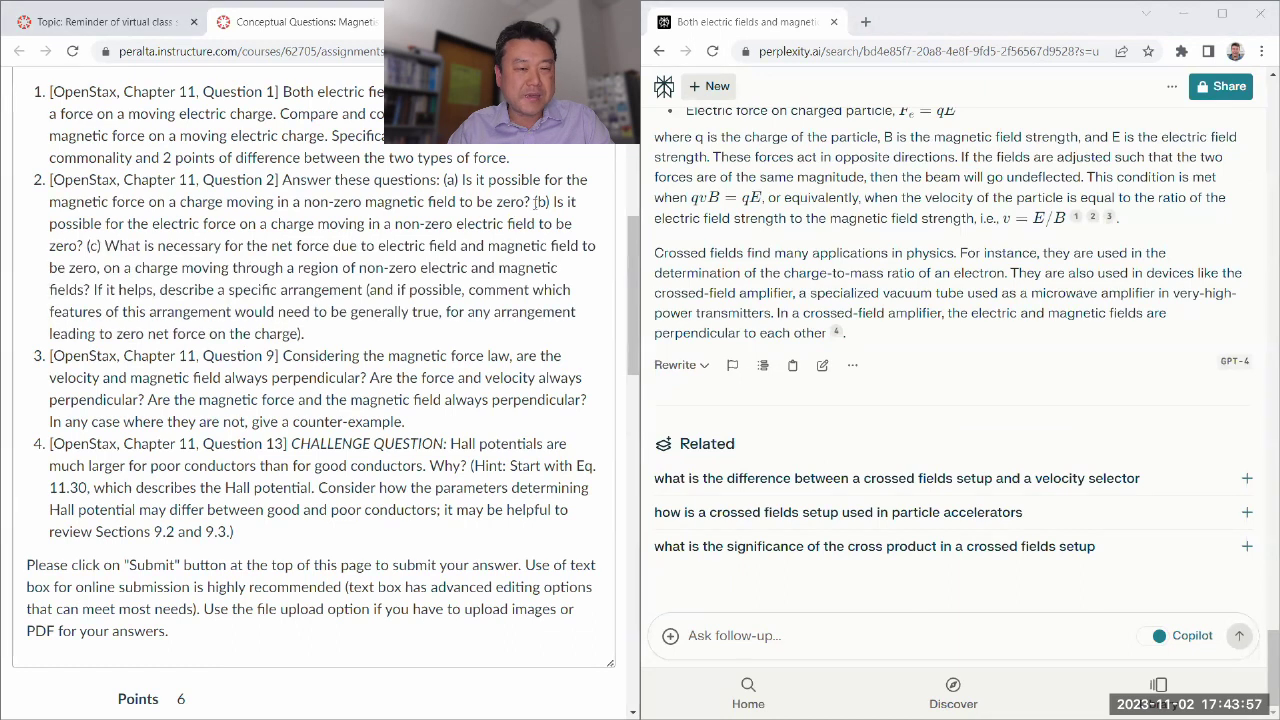
left_click_drag(533, 201, 89, 246)
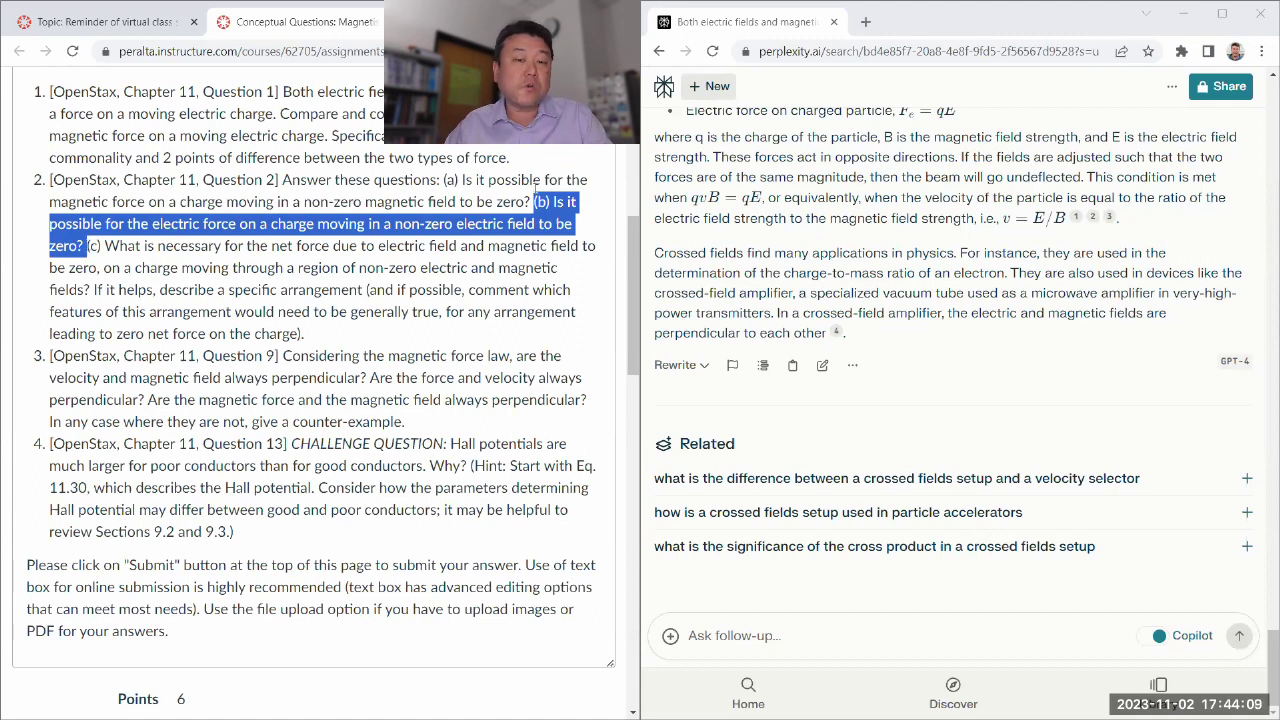
left_click(86, 260)
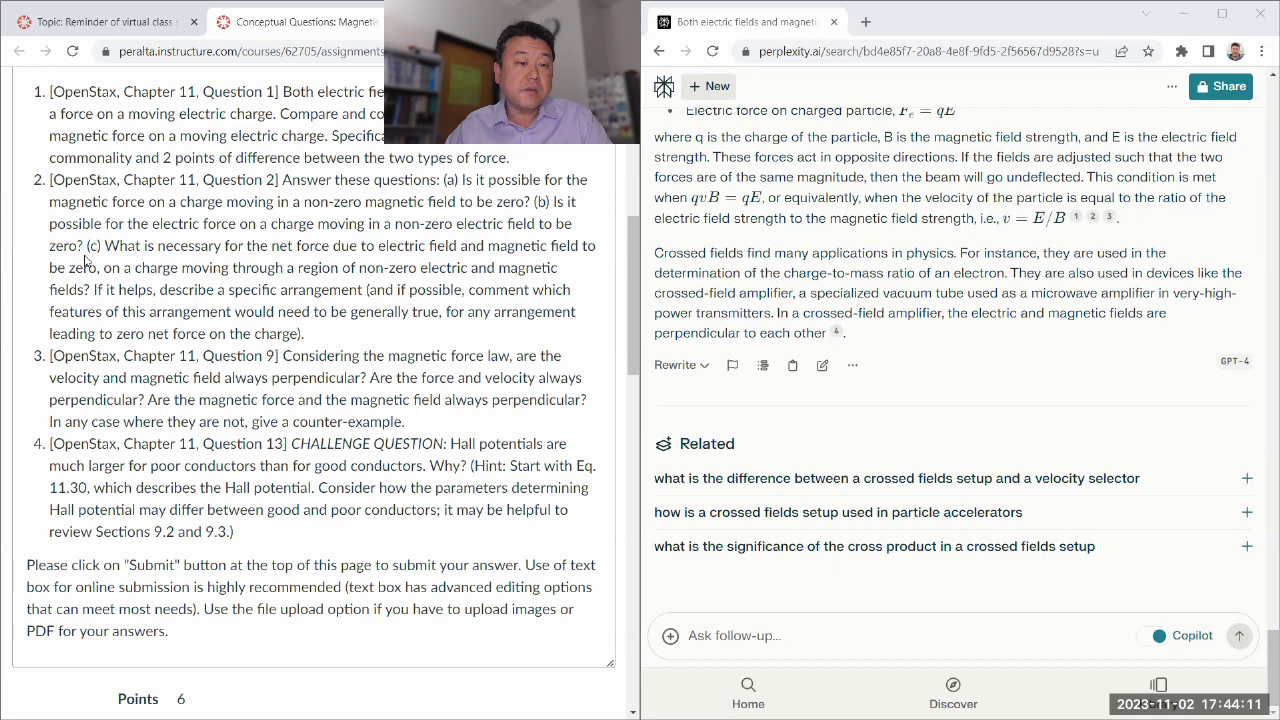
left_click_drag(86, 246, 333, 340)
left_click(327, 342)
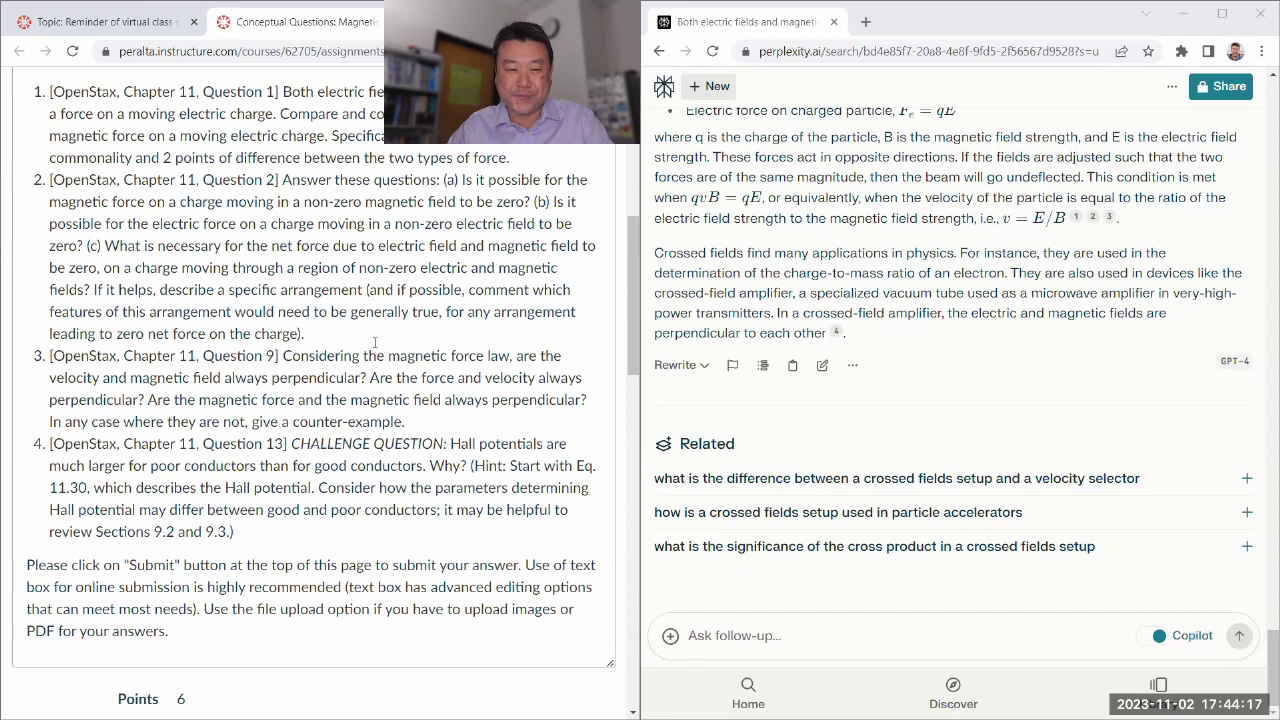
- Copy question 3 on whether velocity, magnetic force and magnetic field are always perpendicular from the assignment and submit it as a follow-up
scroll(375, 343, "down", 1)
triple_click(365, 294)
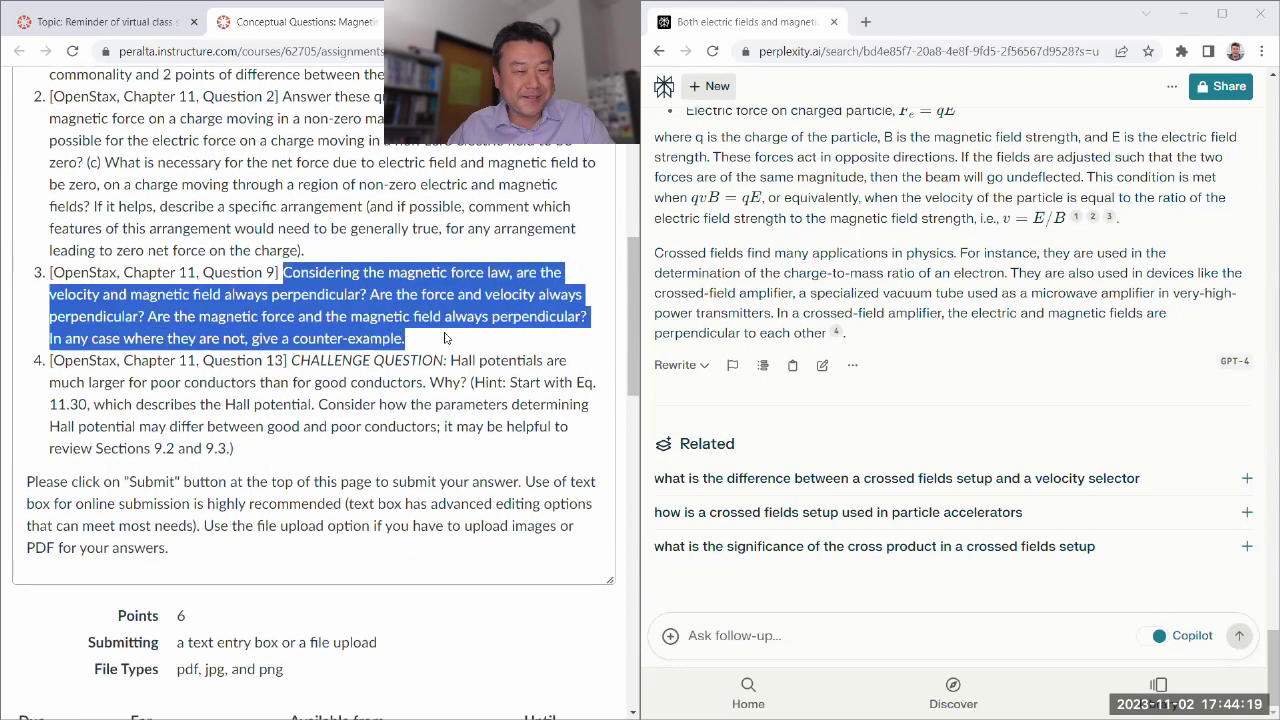
right_click(360, 285)
left_click(405, 296)
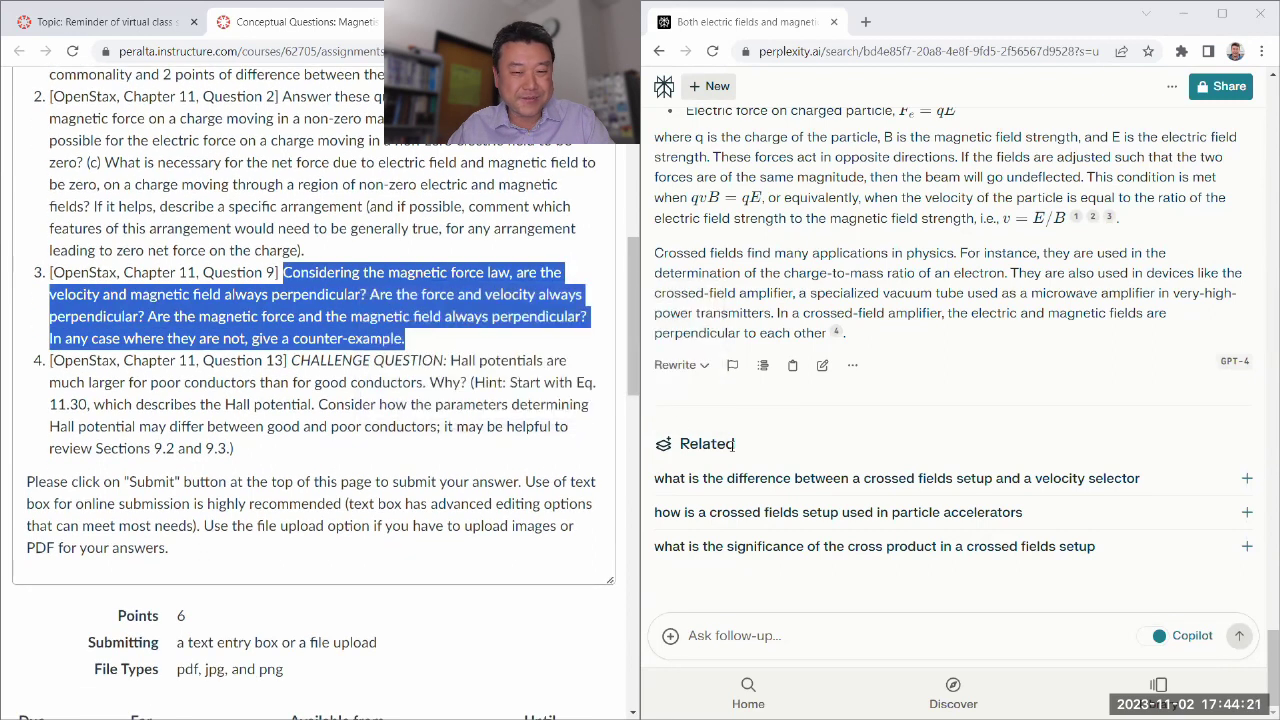
left_click(750, 628)
key("ctrl+v")
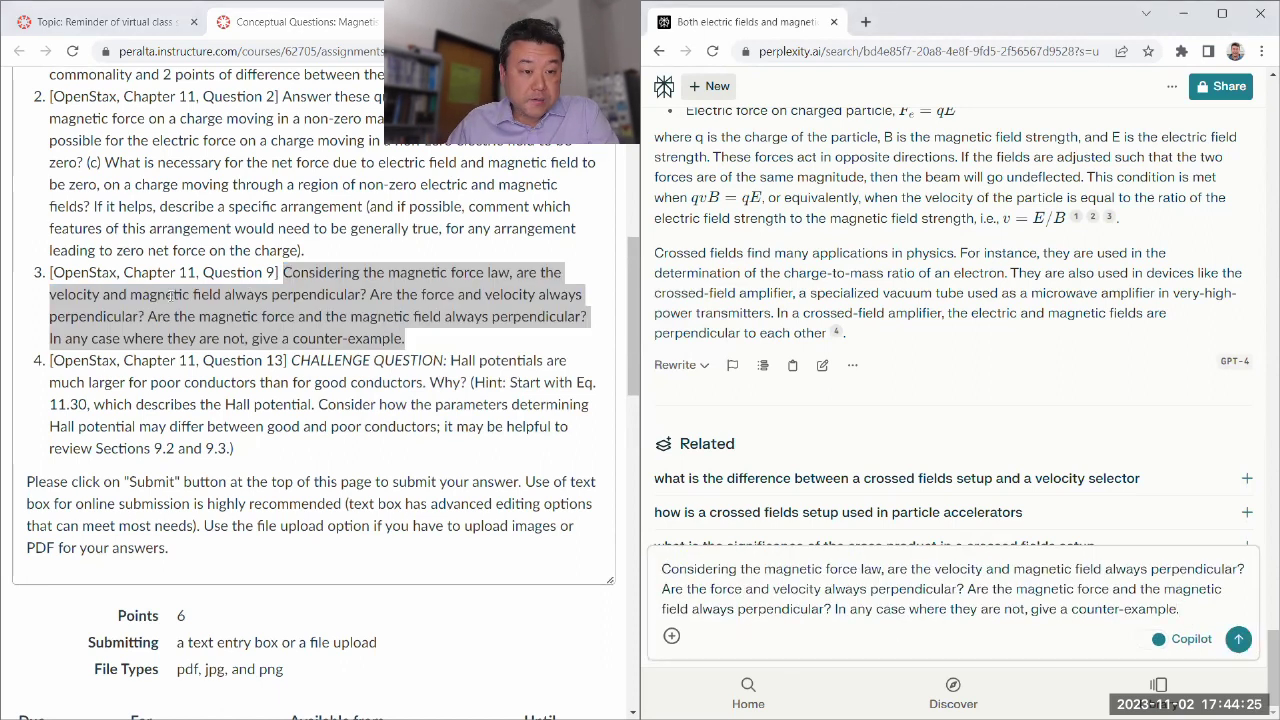
left_click(1237, 640)
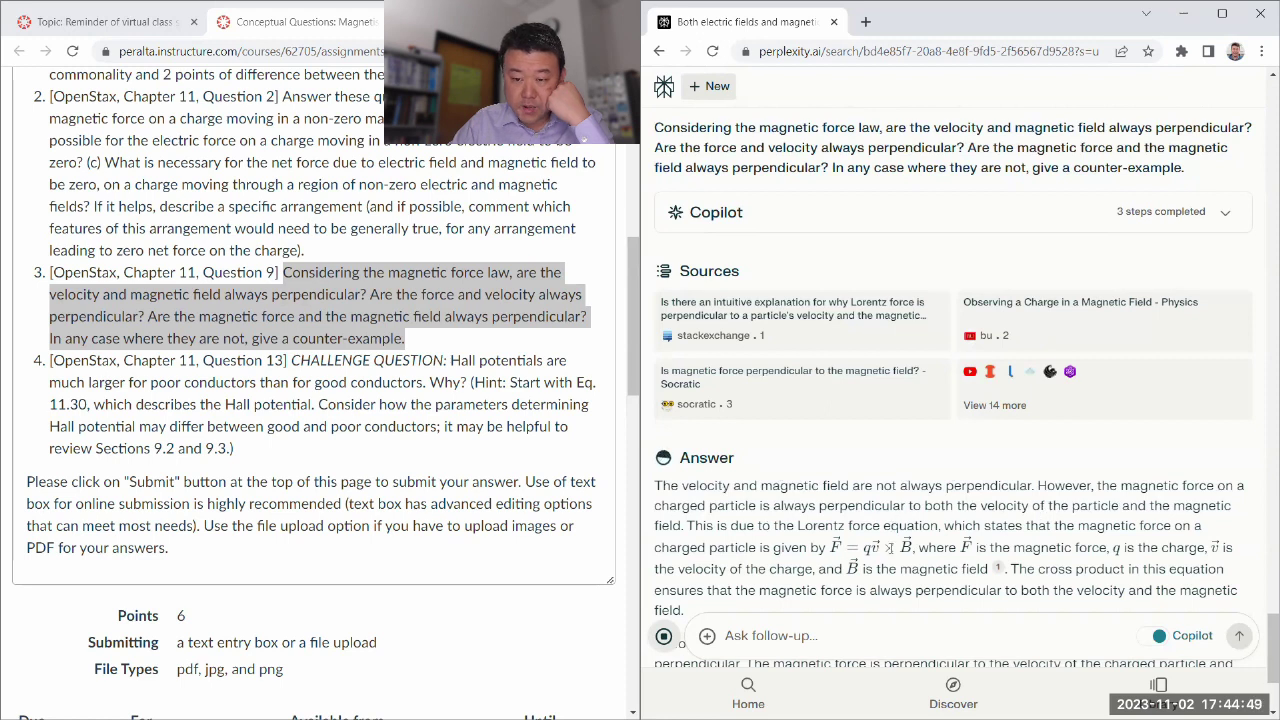
- Read the answer to question 3, checking its force-and-field perpendicularity claims and the helical path example
scroll(1034, 444, "down", 2)
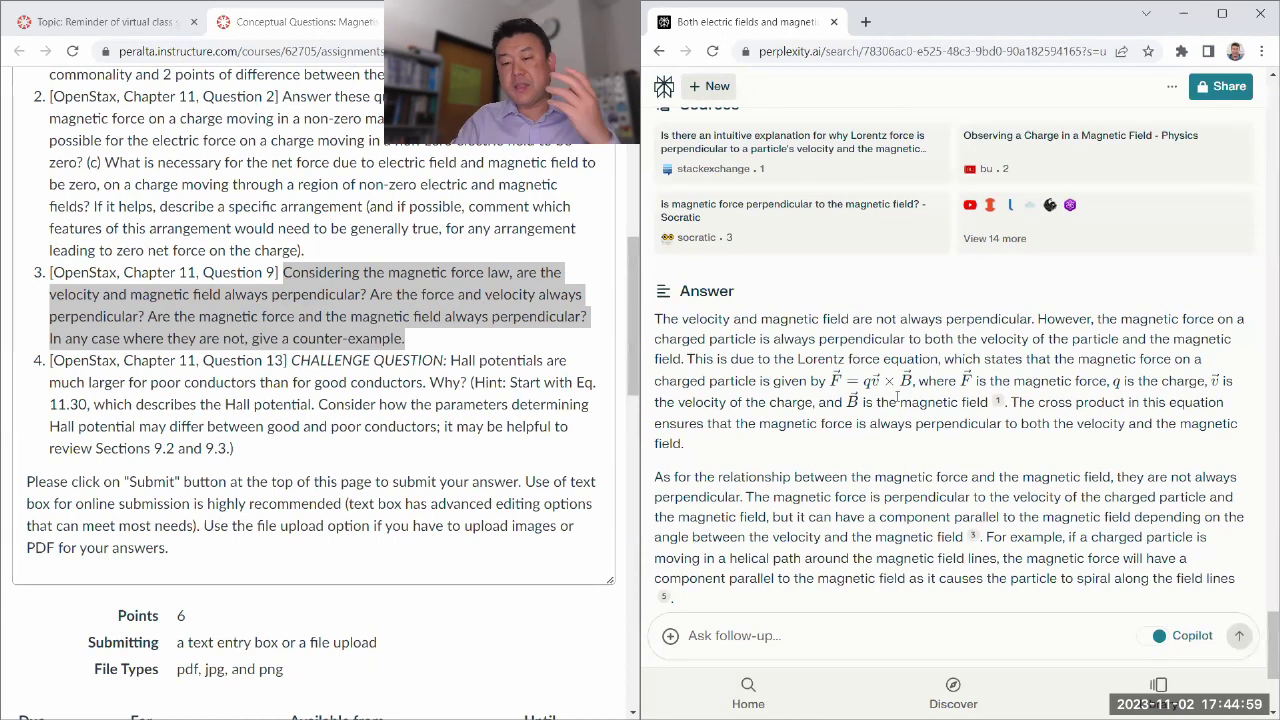
scroll(898, 398, "down", 1)
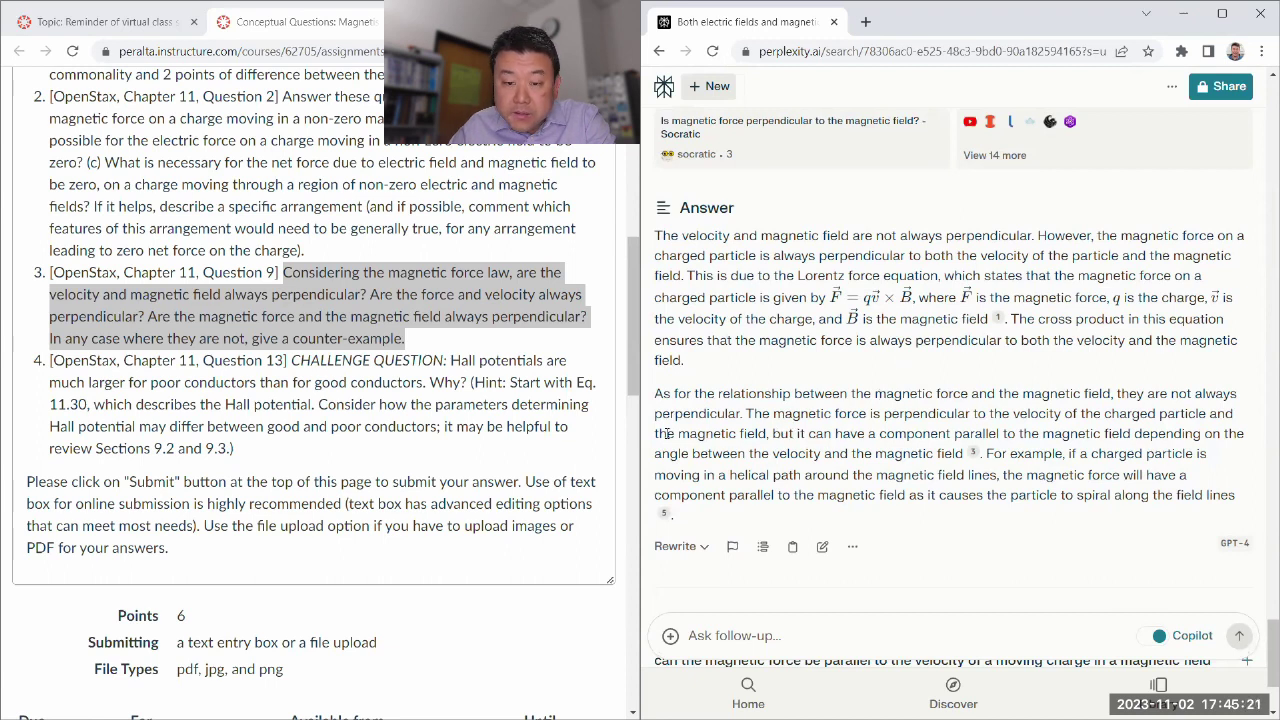
left_click_drag(667, 433, 767, 429)
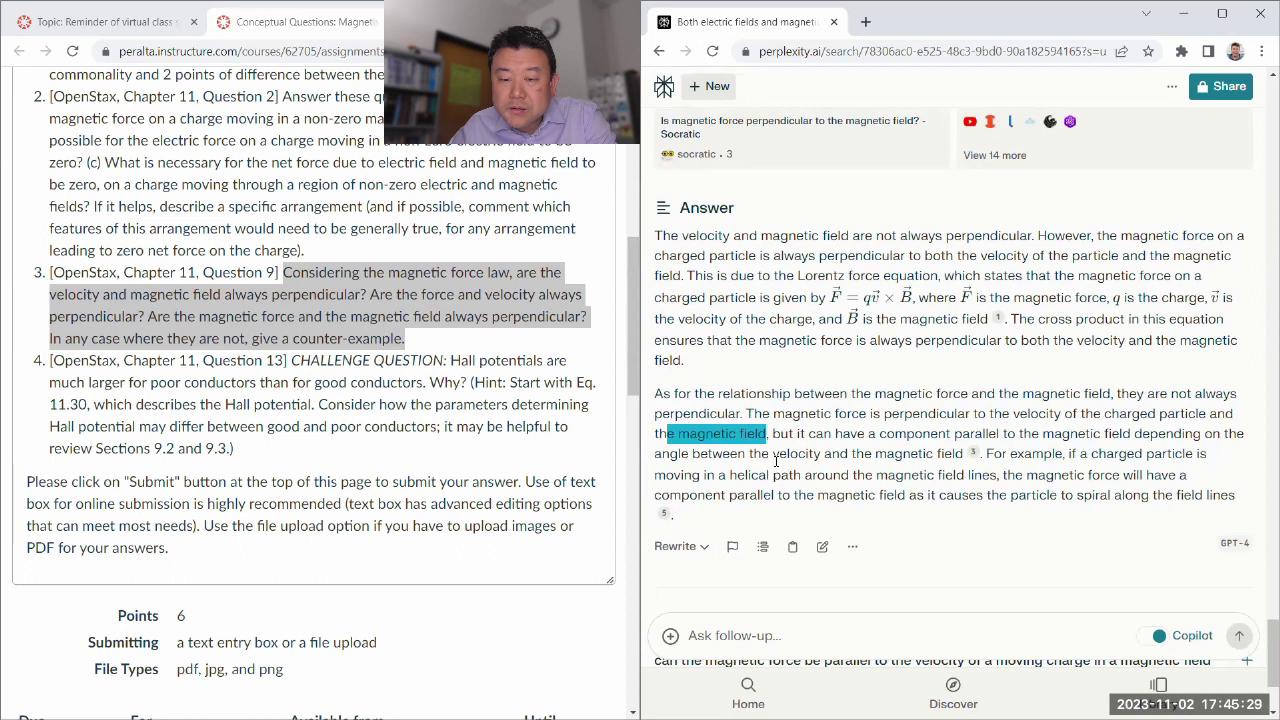
scroll(1048, 391, "down", 1)
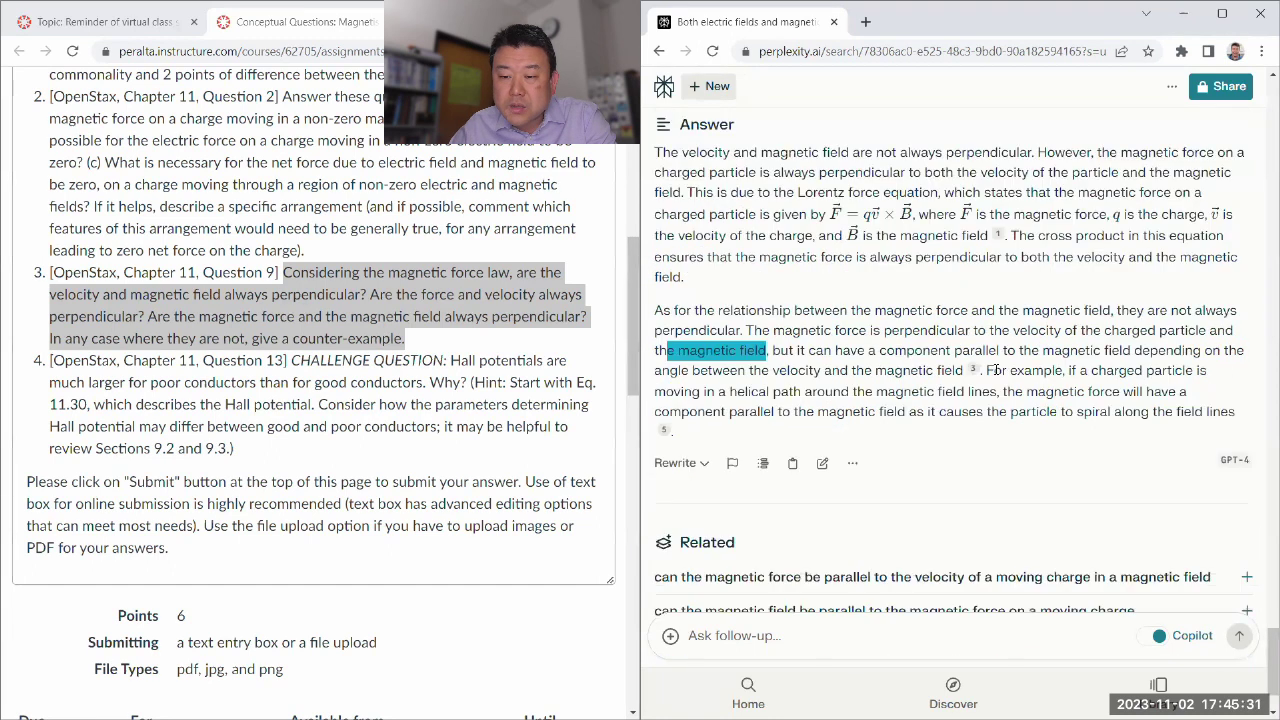
left_click_drag(986, 370, 998, 436)
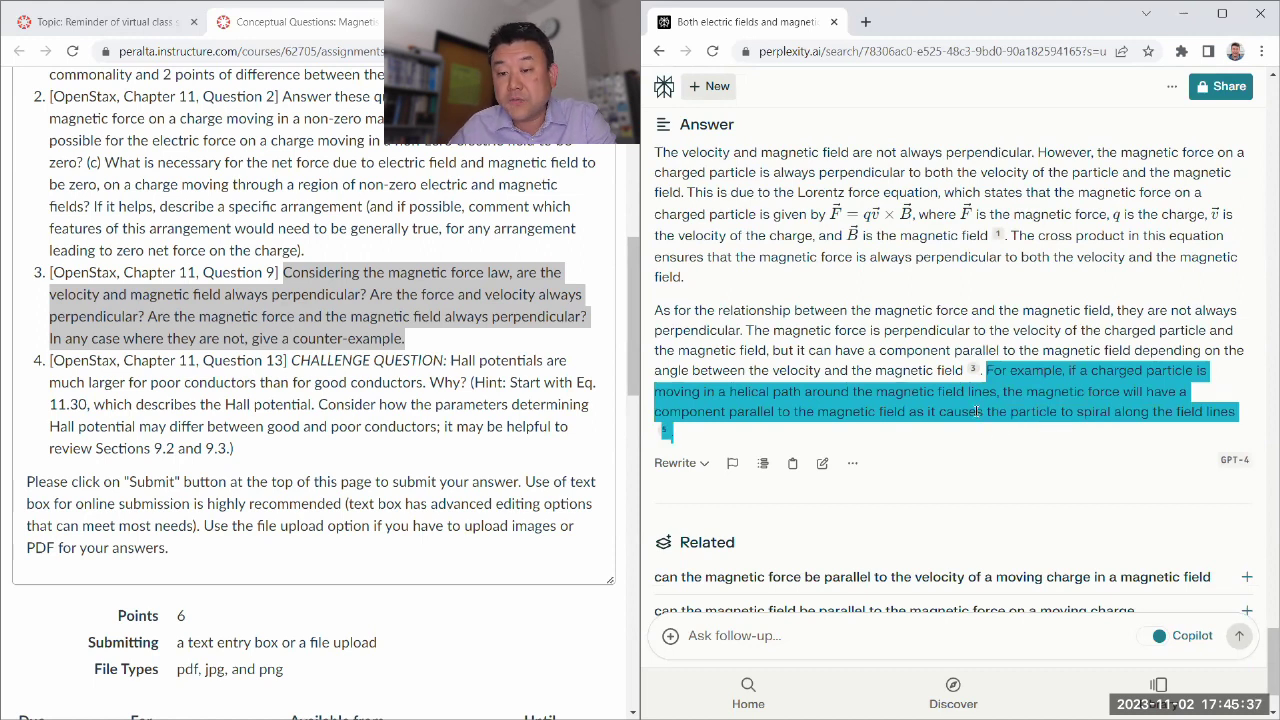
left_click(977, 411)
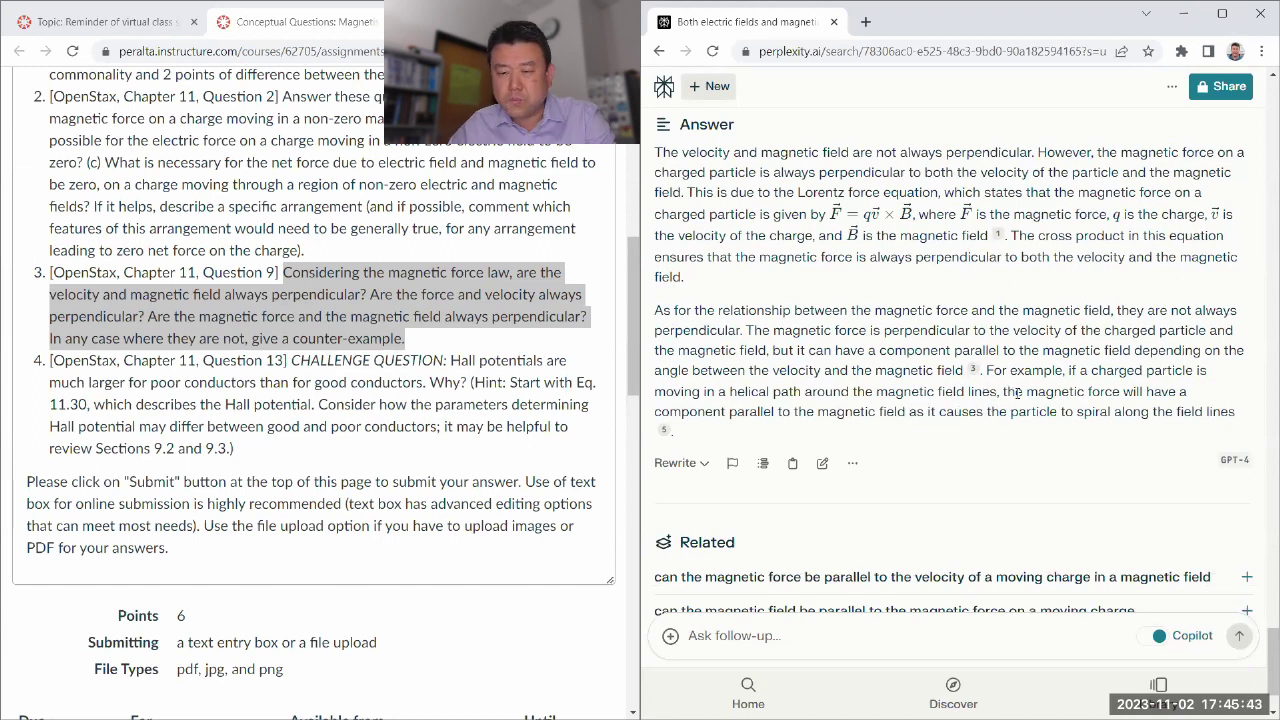
- Begin a follow-up with "It sounds contradictory to me. If" and an opening quotation mark
scroll(945, 435, "down", 1)
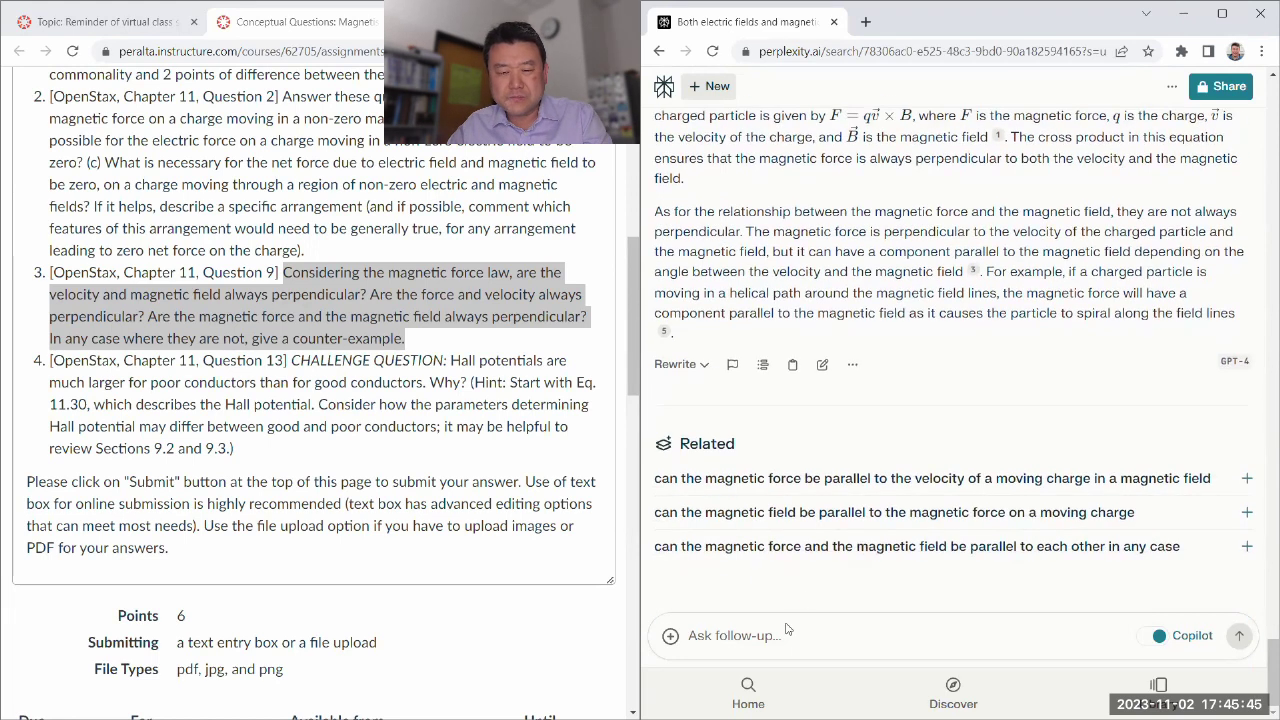
left_click(709, 643)
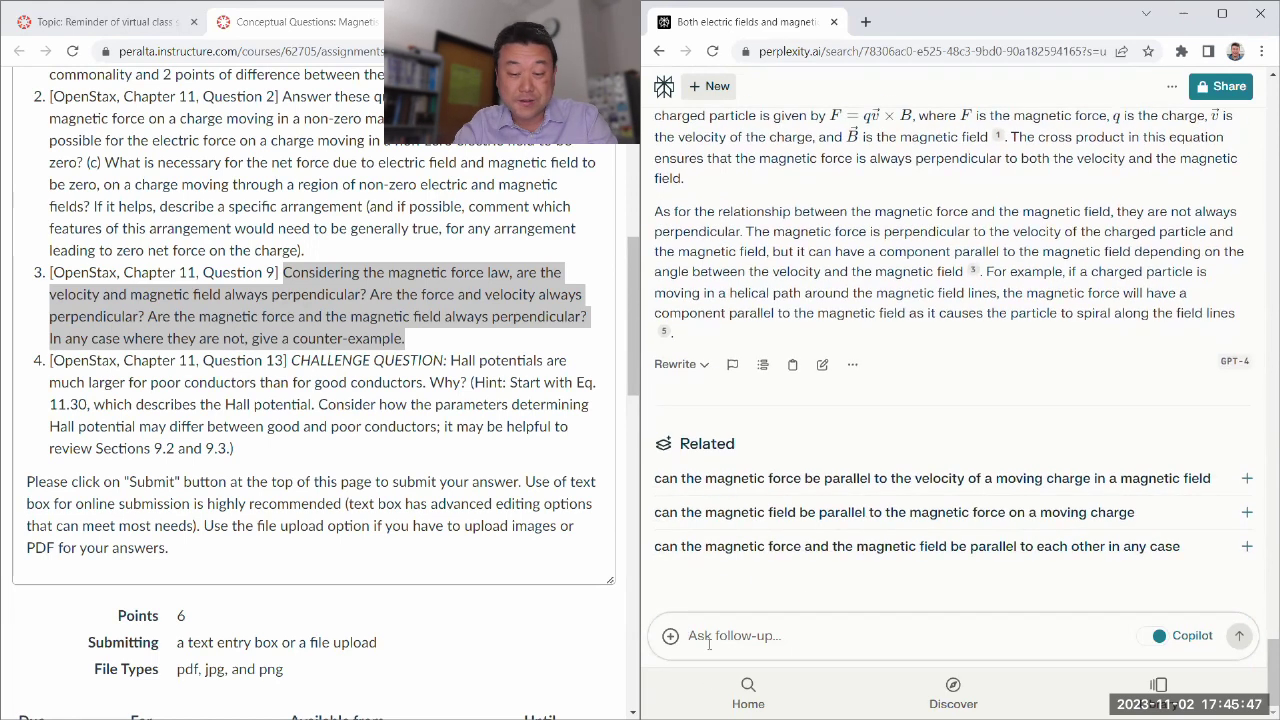
type("It sounds c")
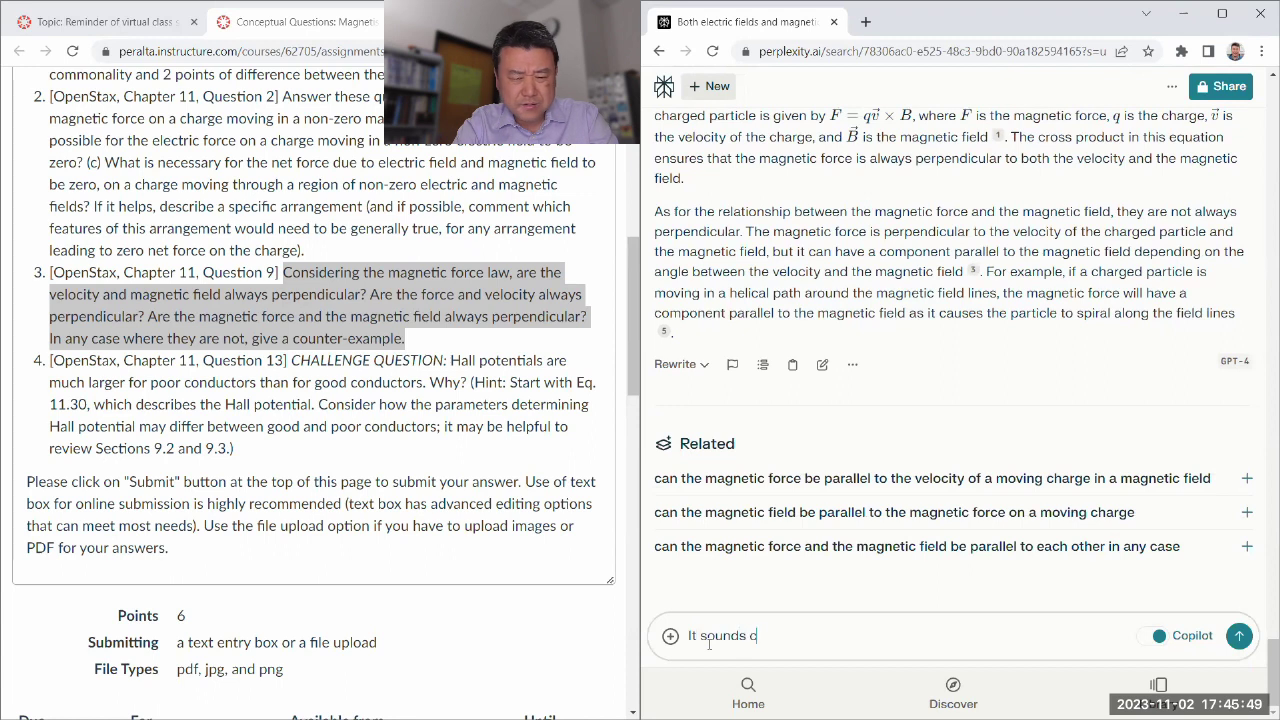
type("ontradictory to me. If \"")
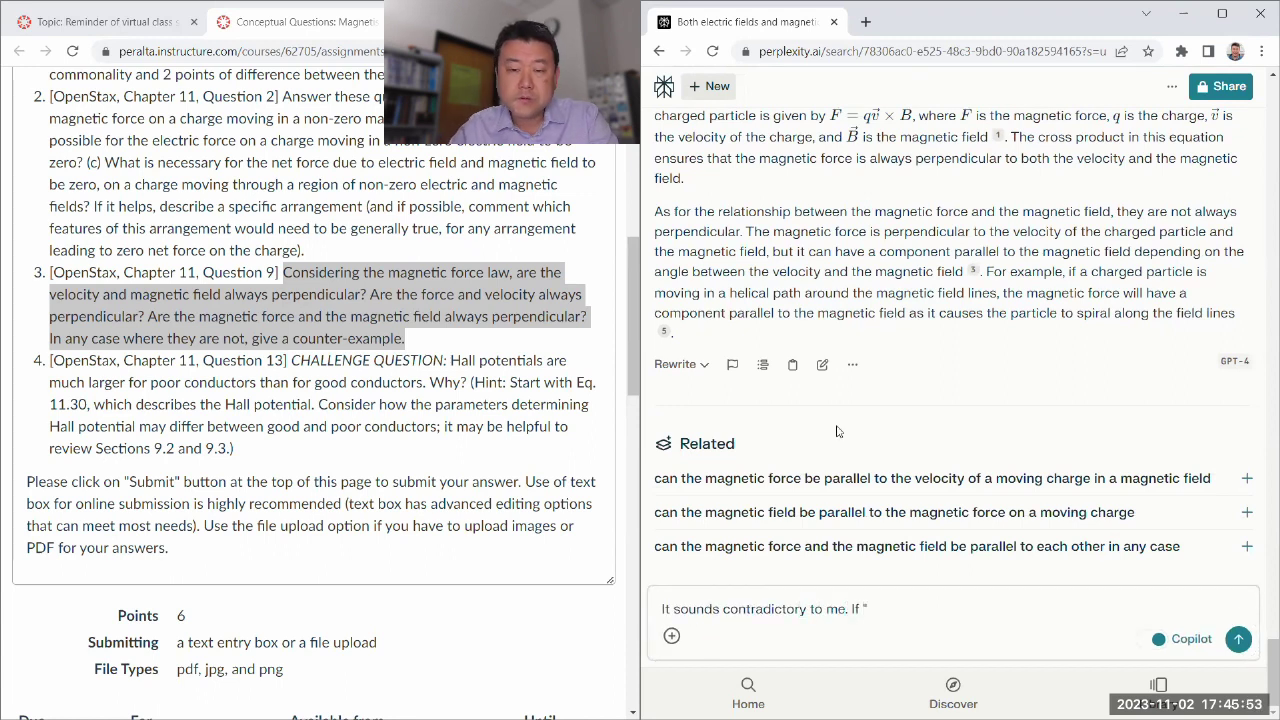
- Quote the answer's sentence starting "The cross product in this equation ensures" in the follow-up, without its final period
scroll(981, 245, "up", 2)
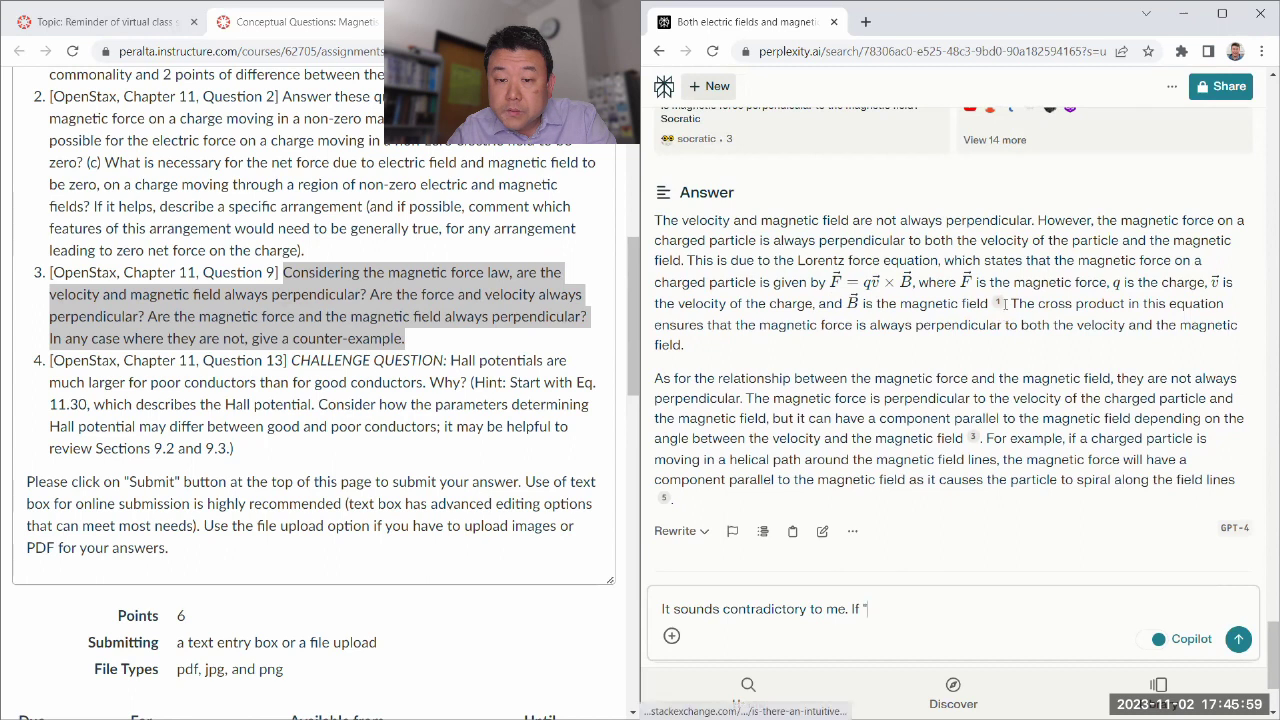
left_click_drag(1013, 304, 705, 347)
right_click(709, 333)
left_click(829, 343)
scroll(960, 563, "down", 2)
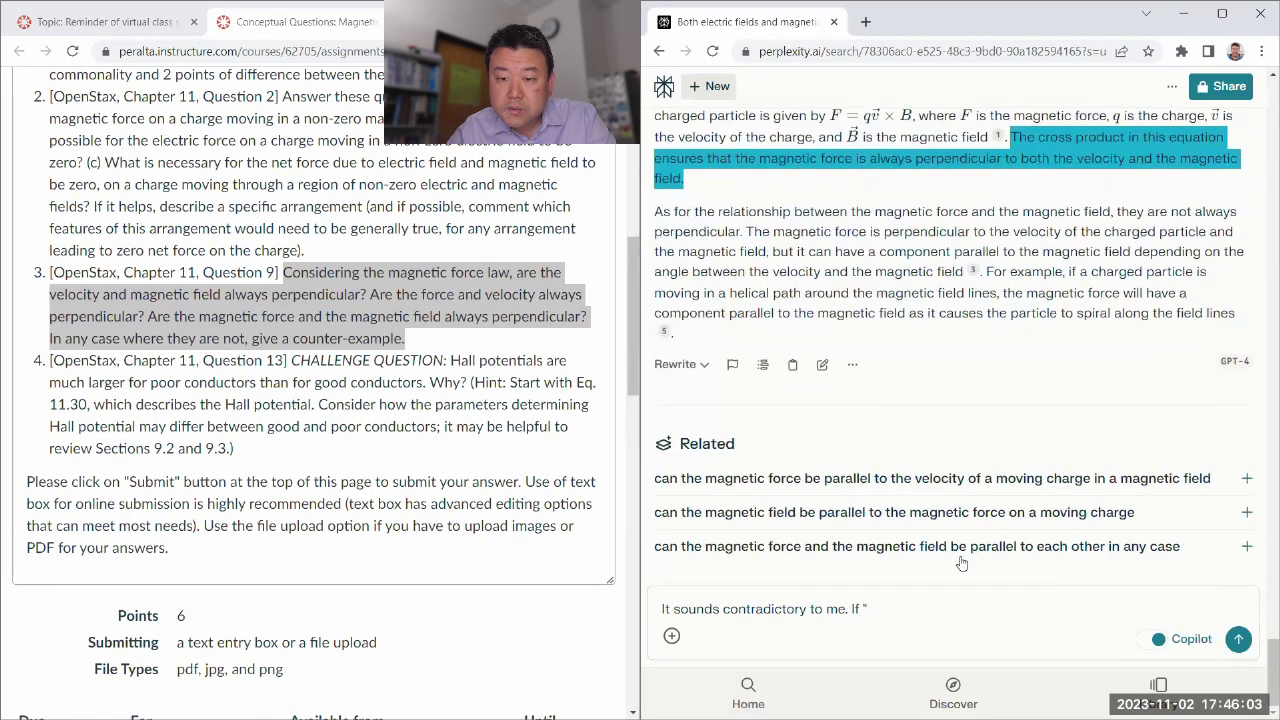
left_click(923, 609)
key("ctrl+v")
key("BackSpace")
- Close the quotation with a comma inside it and continue the follow-up with "how can there ever be a" and an opening quotation mark
type("\" how can there")
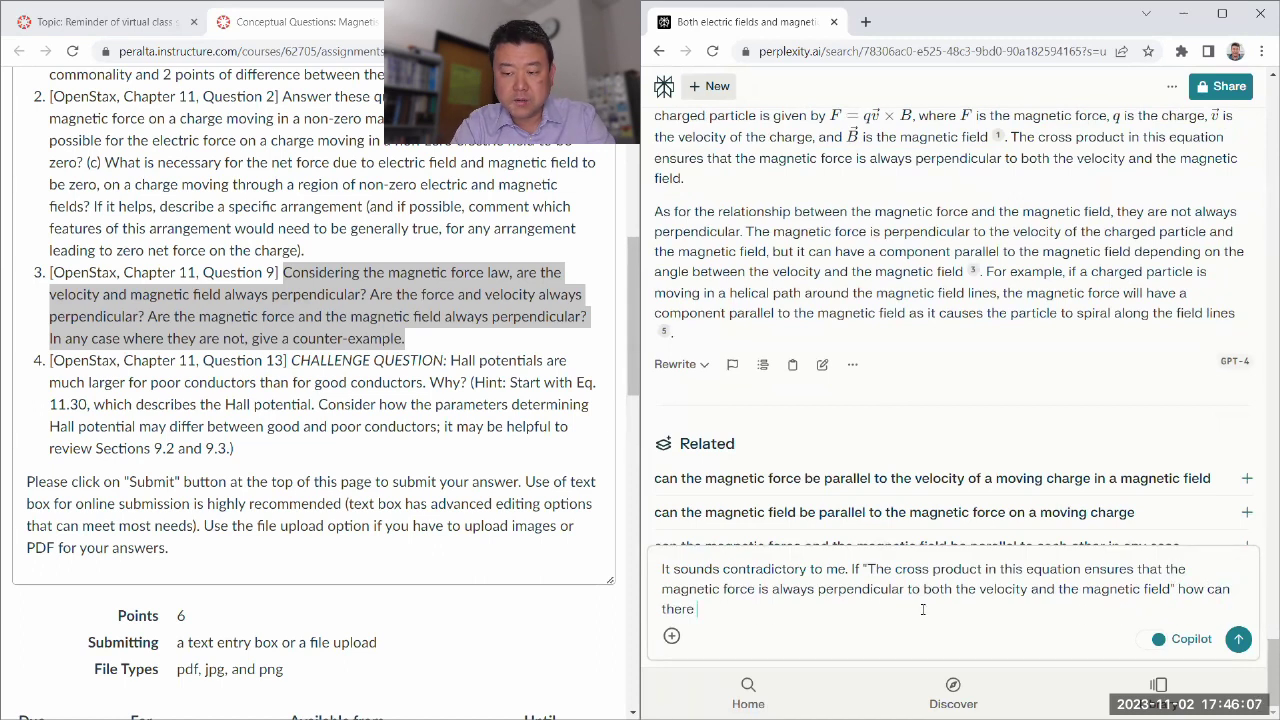
key("Left")
key("Left")
key("Left")
key("Left")
key("Left")
key("Left")
key("Left")
key("Left")
key("Left")
key("Left")
key("Left")
key("Left")
key("Left")
key("Left")
key("Left")
type(",")
type(" ever be a")
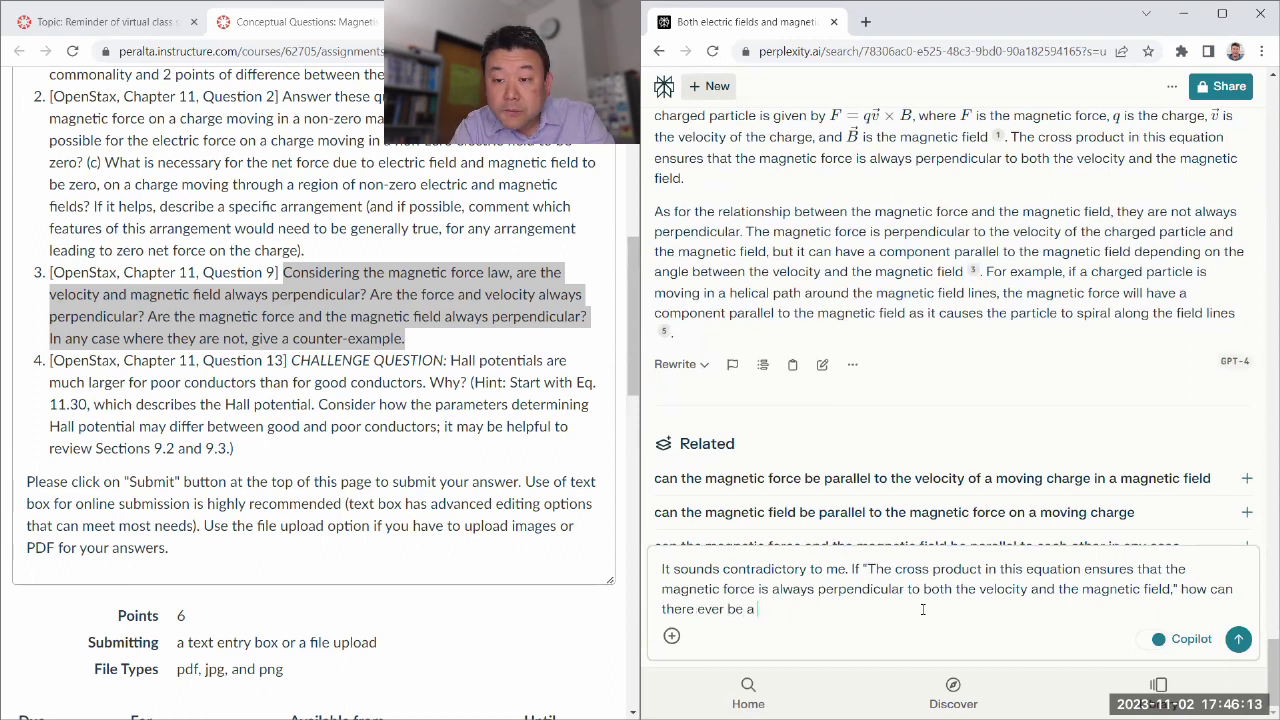
type(" \"")
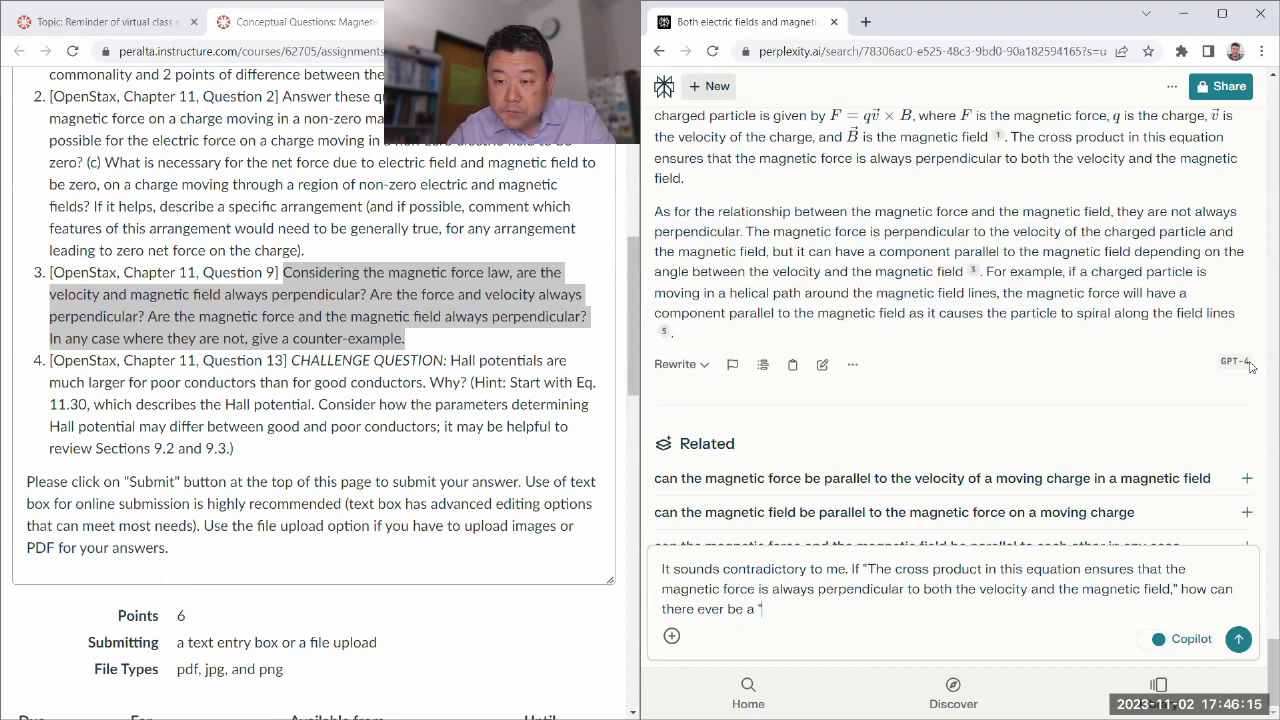
- Add the answer's phrase "a component parallel to the magnetic field" as the closing quotation and remove the duplicate "a" before it
left_click_drag(1181, 293, 906, 314)
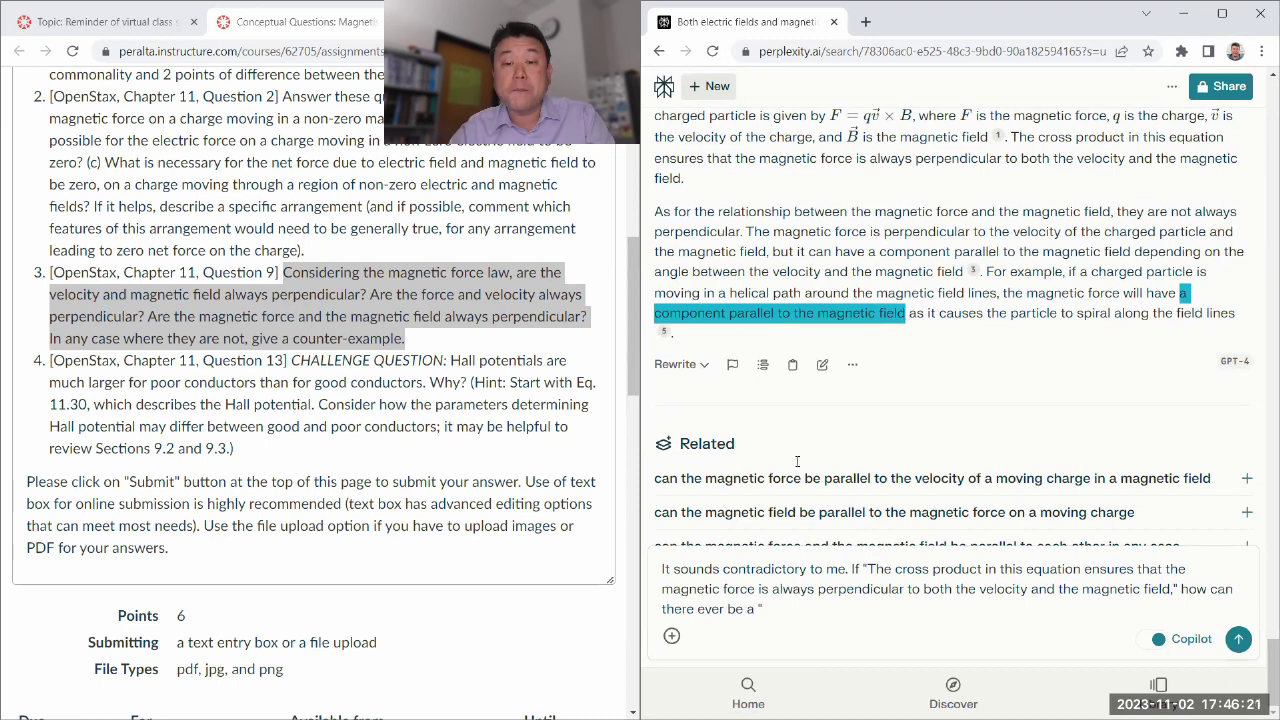
left_click(805, 616)
key("ctrl+v")
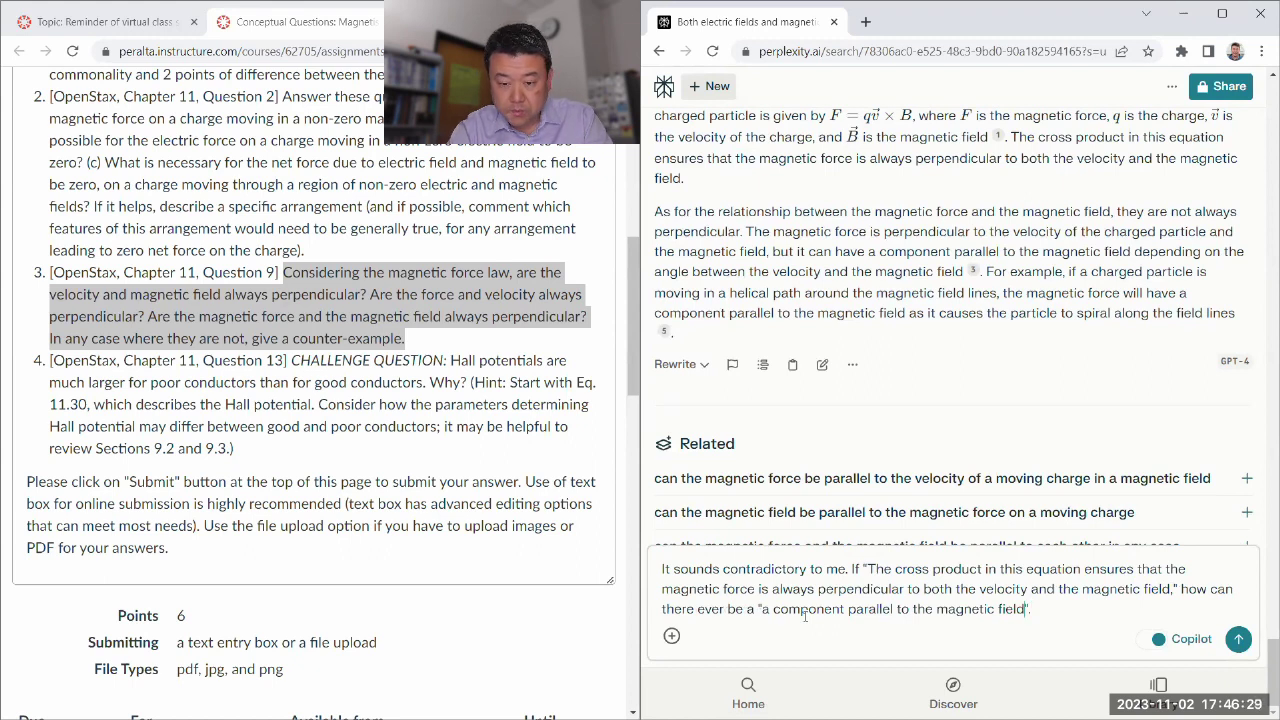
key("ctrl+Left")
key("ctrl+Left")
key("Left")
key("BackSpace")
key("BackSpace")
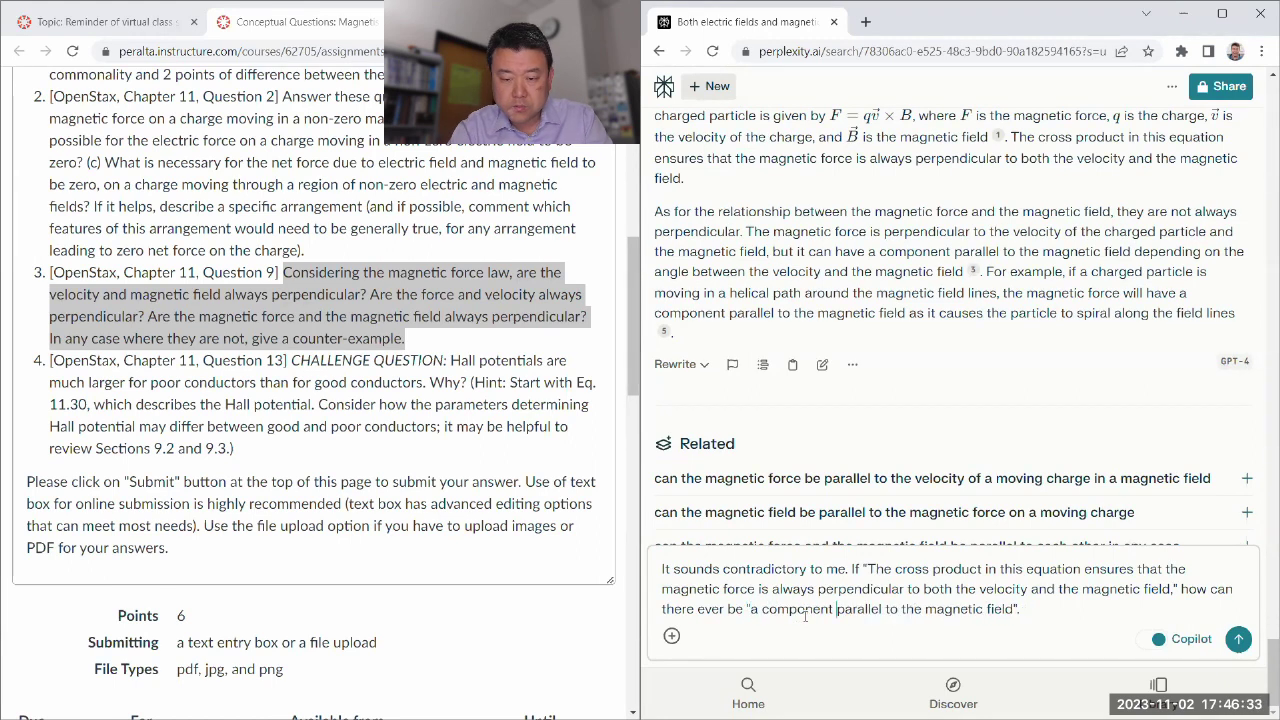
- Insert "[of the magnetic force]" after "a component" in the follow-up, end it with a question mark, and submit it
type("[of the magnetic")
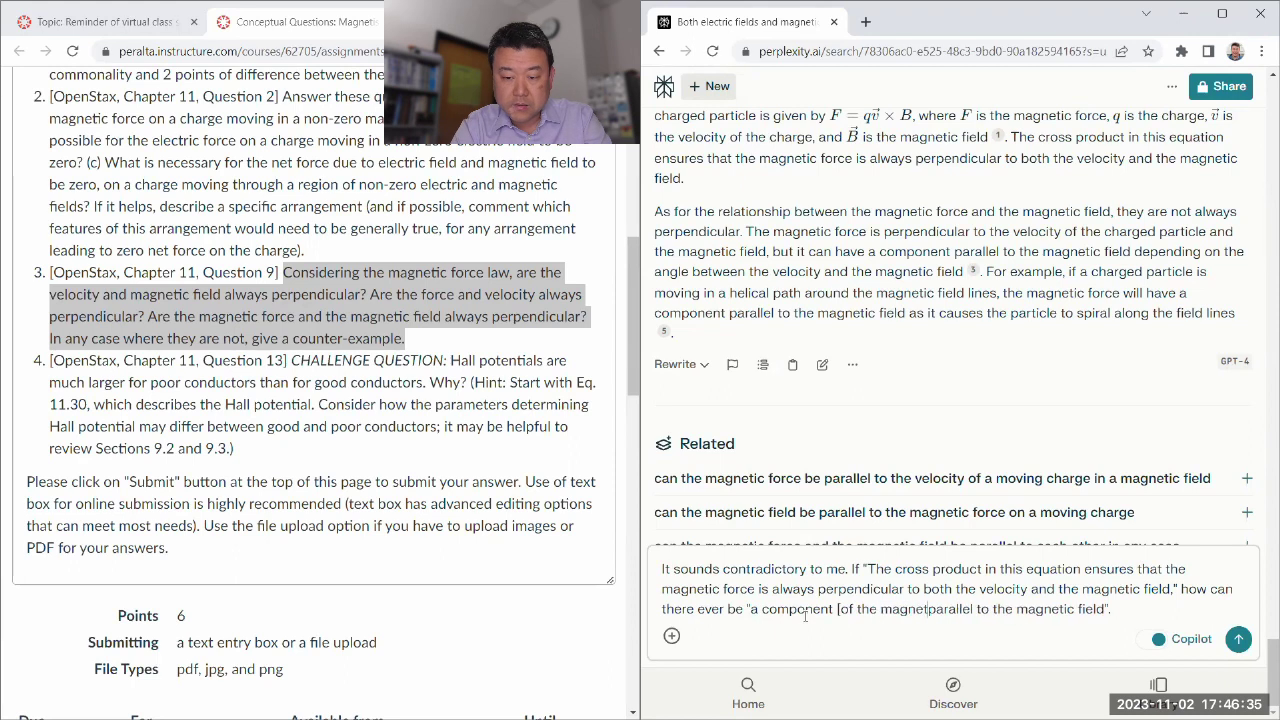
type(" force]")
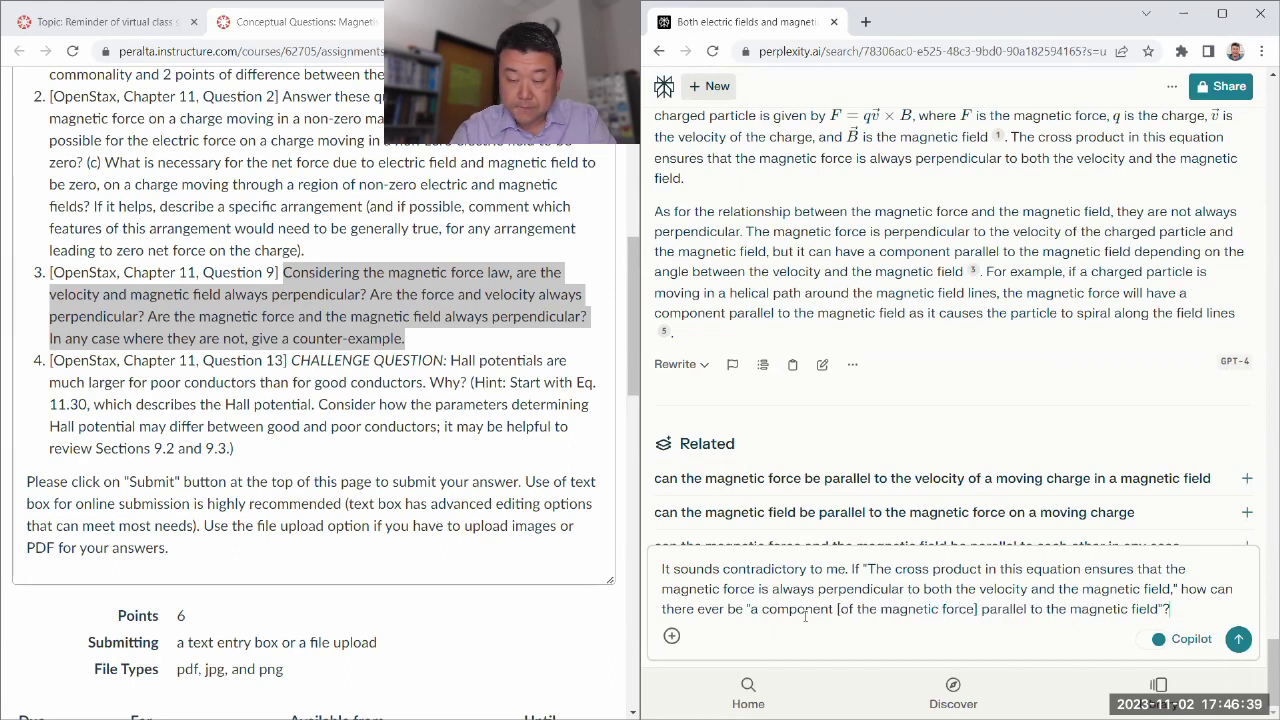
left_click(1239, 639)
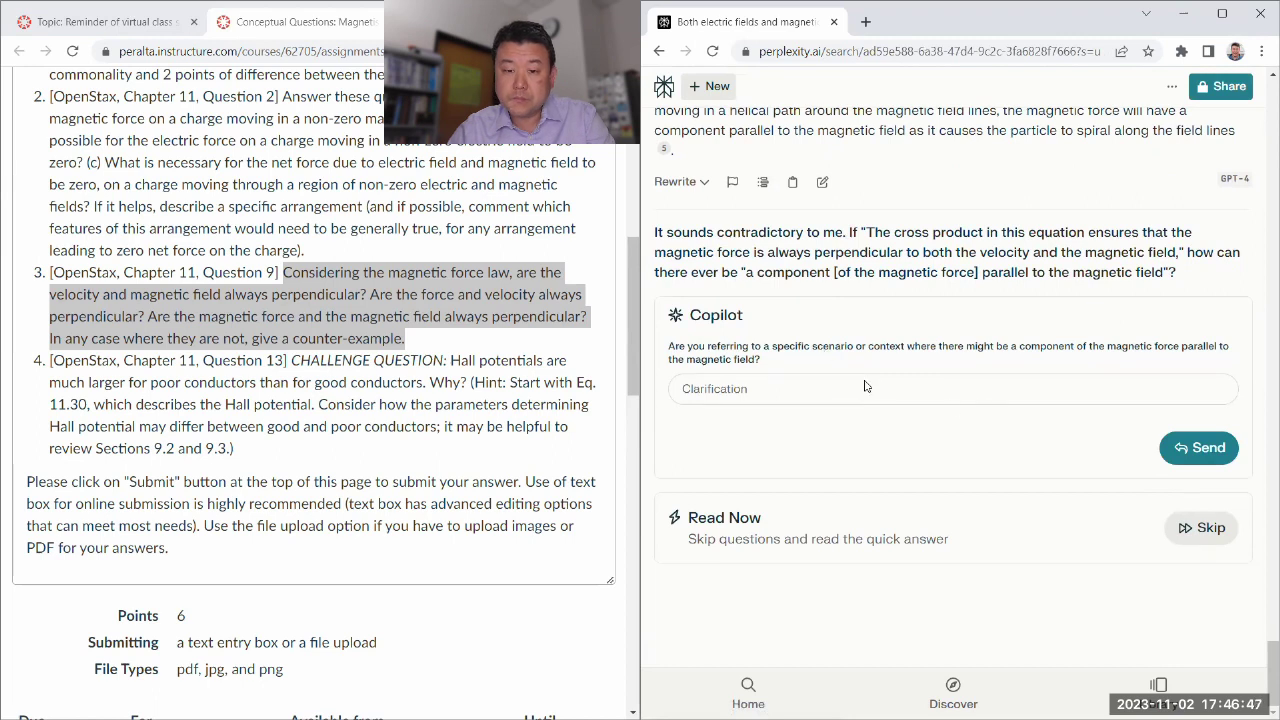
- Answer Copilot's clarification question about a specific scenario with "Yes." and send it
left_click(836, 396)
type("Yes.")
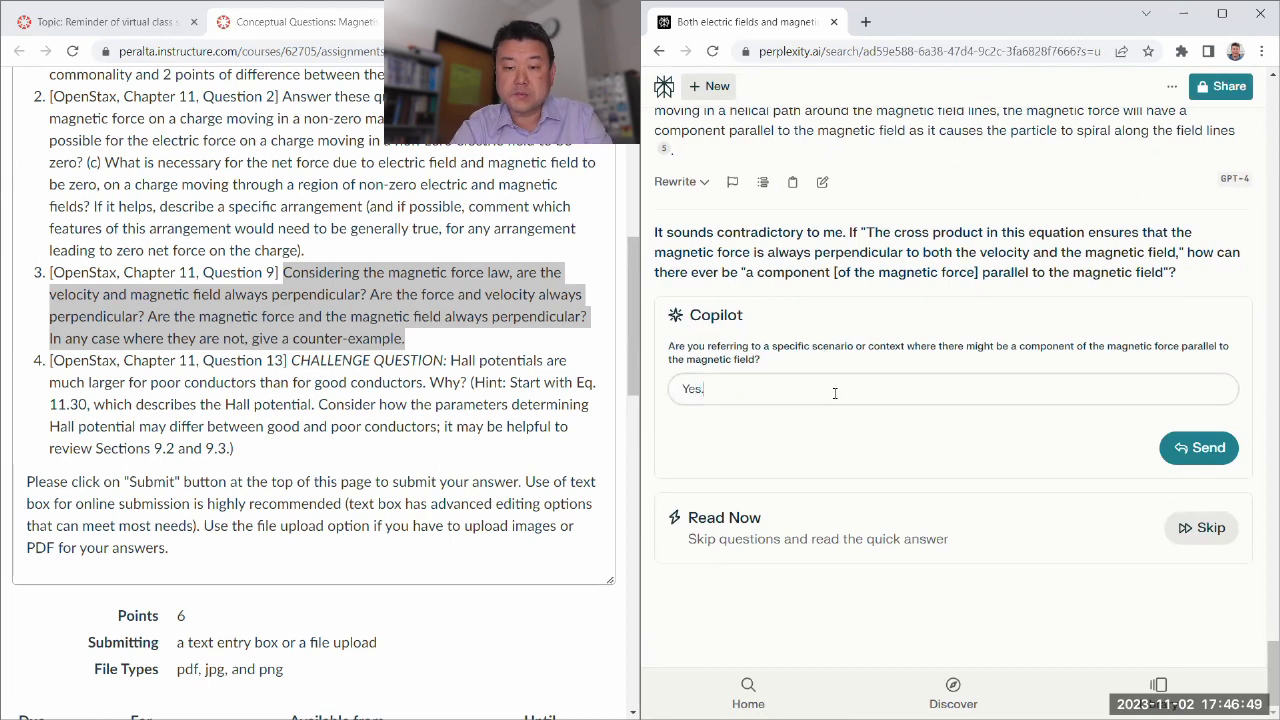
left_click(1195, 448)
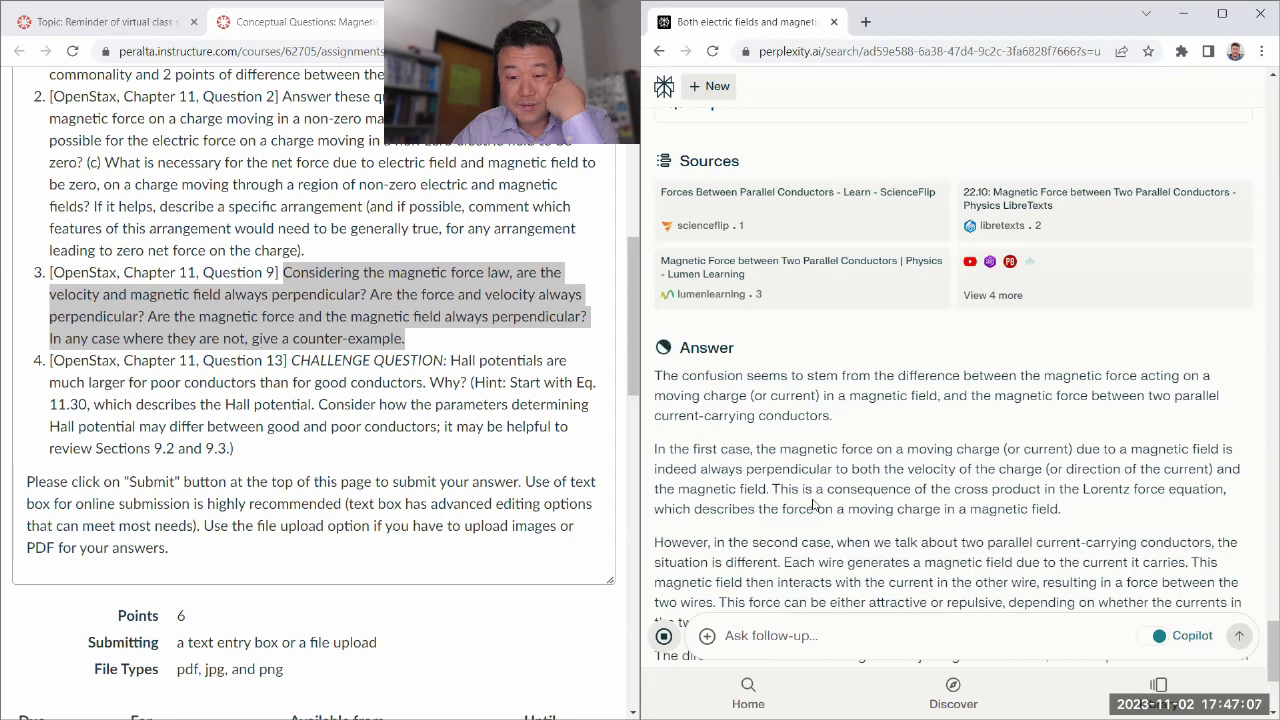
- Read the new answer's argument about two parallel current-carrying conductors and compare it with the wording of Question 3
scroll(951, 407, "down", 1)
scroll(870, 302, "down", 1)
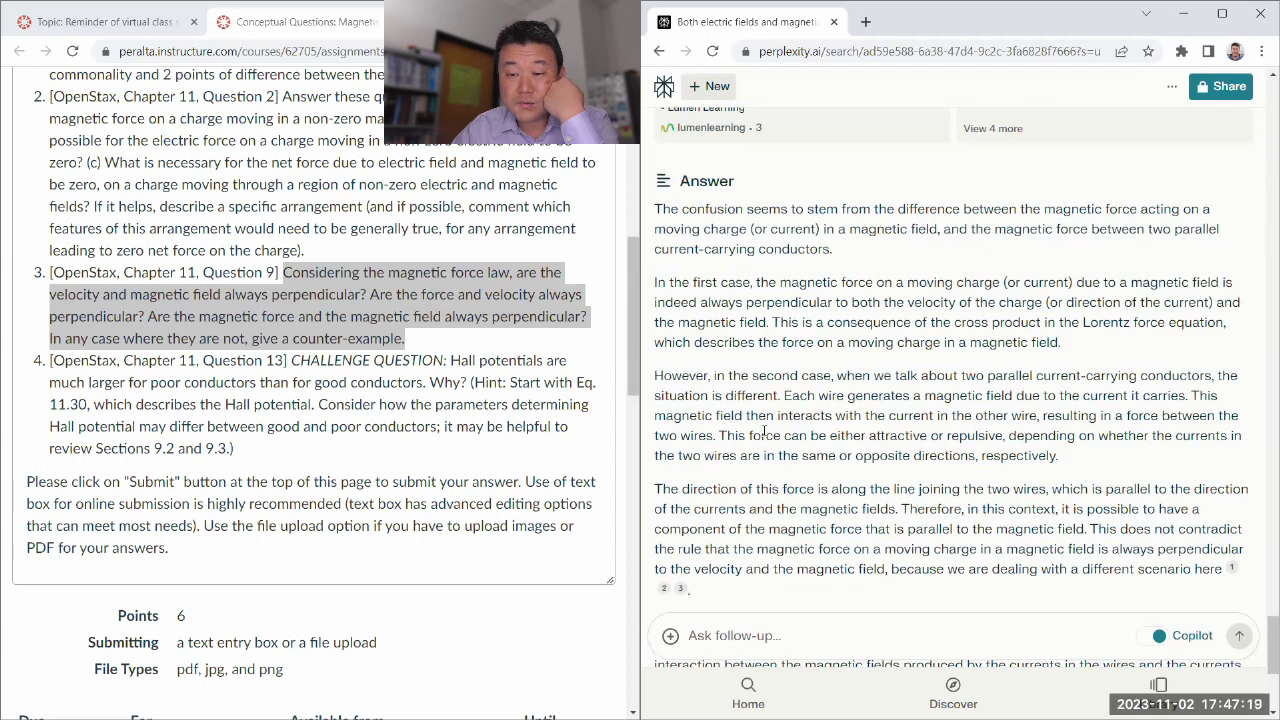
left_click_drag(716, 420, 1068, 466)
scroll(965, 558, "down", 1)
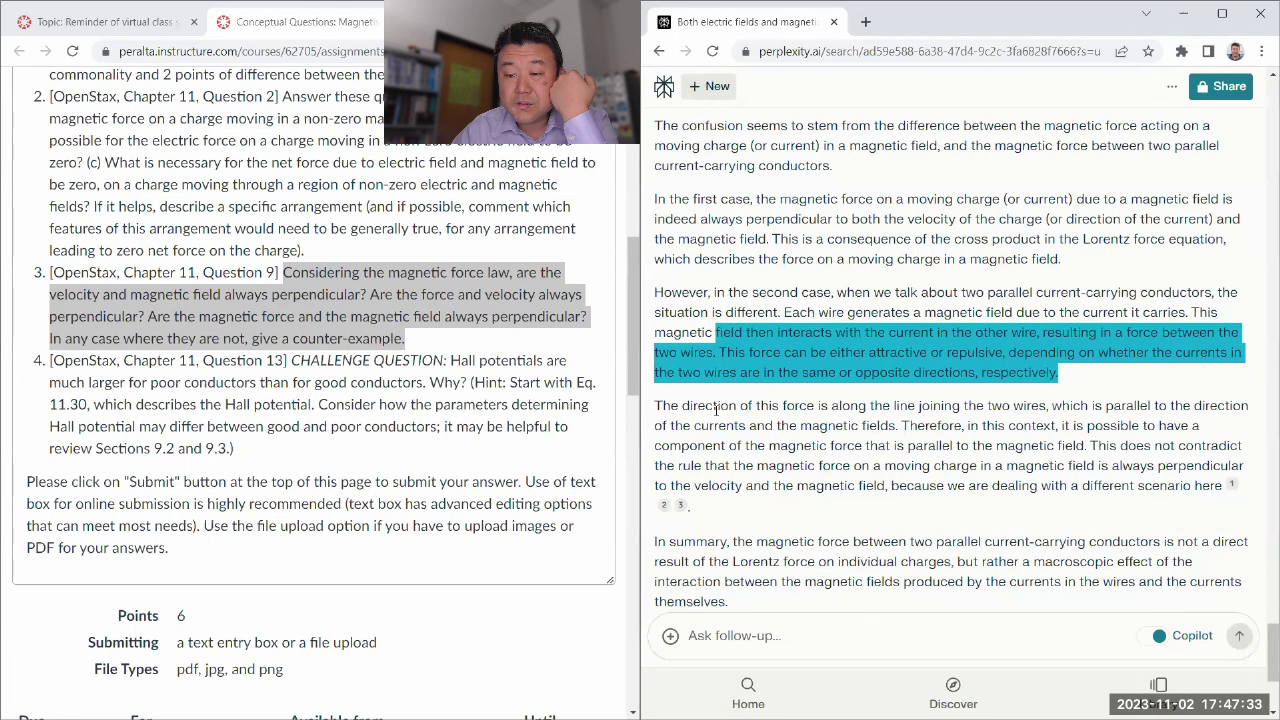
left_click_drag(657, 410, 898, 427)
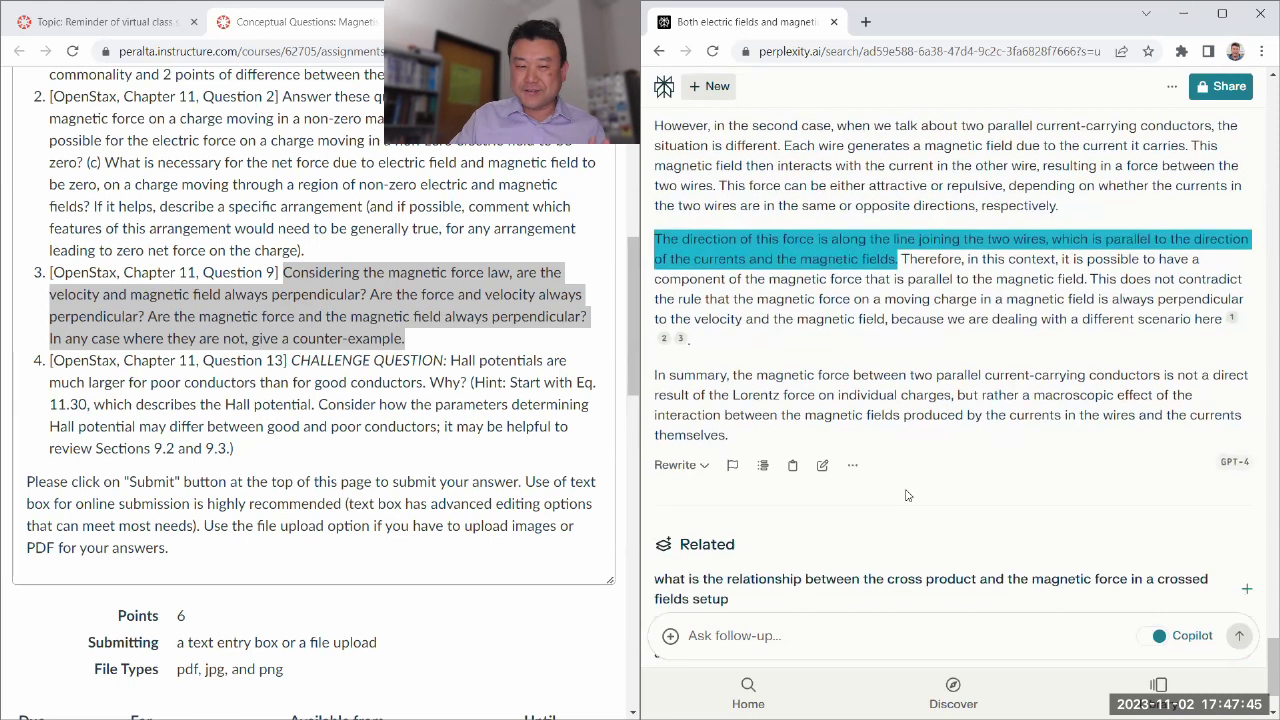
left_click(289, 276)
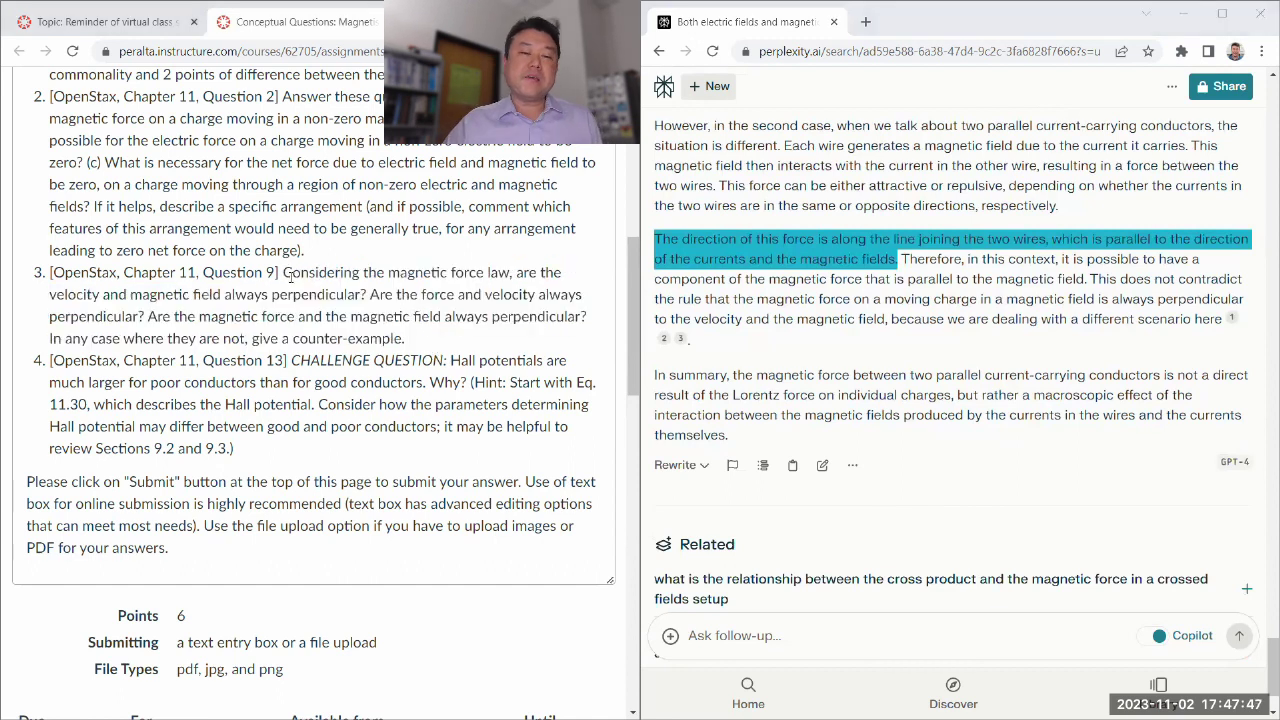
left_click_drag(285, 273, 416, 340)
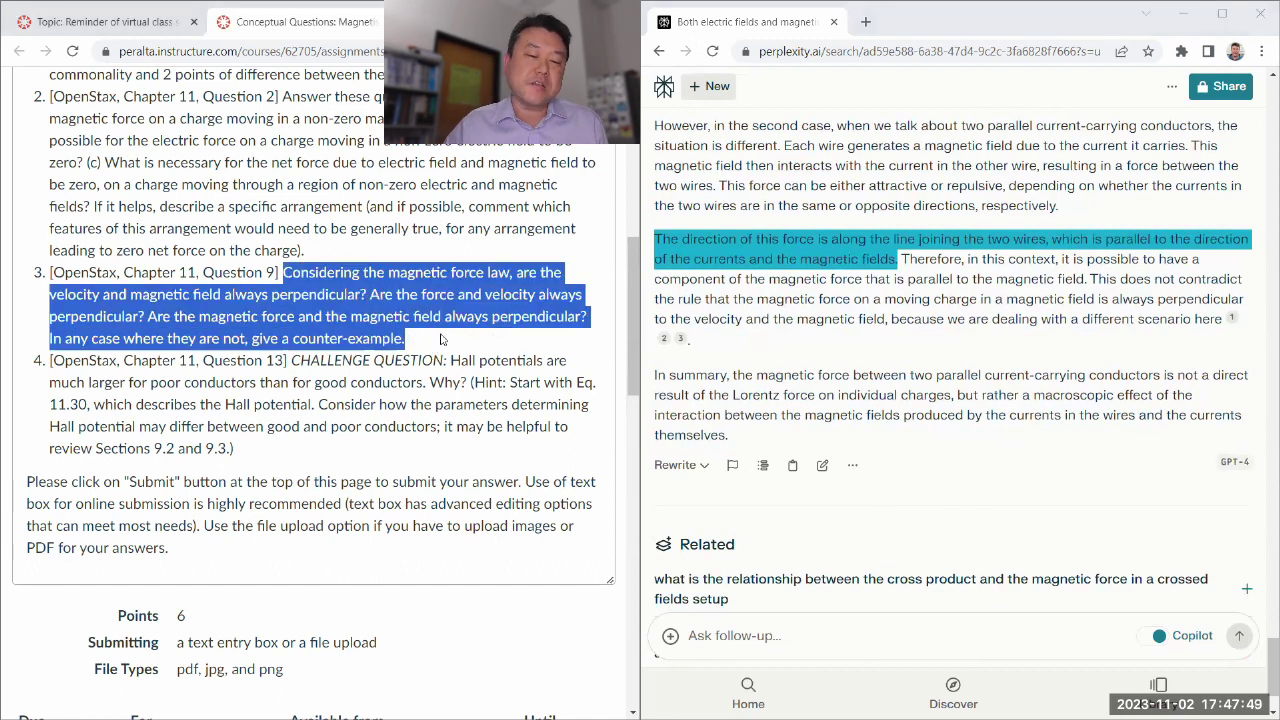
left_click(452, 340)
left_click(886, 328)
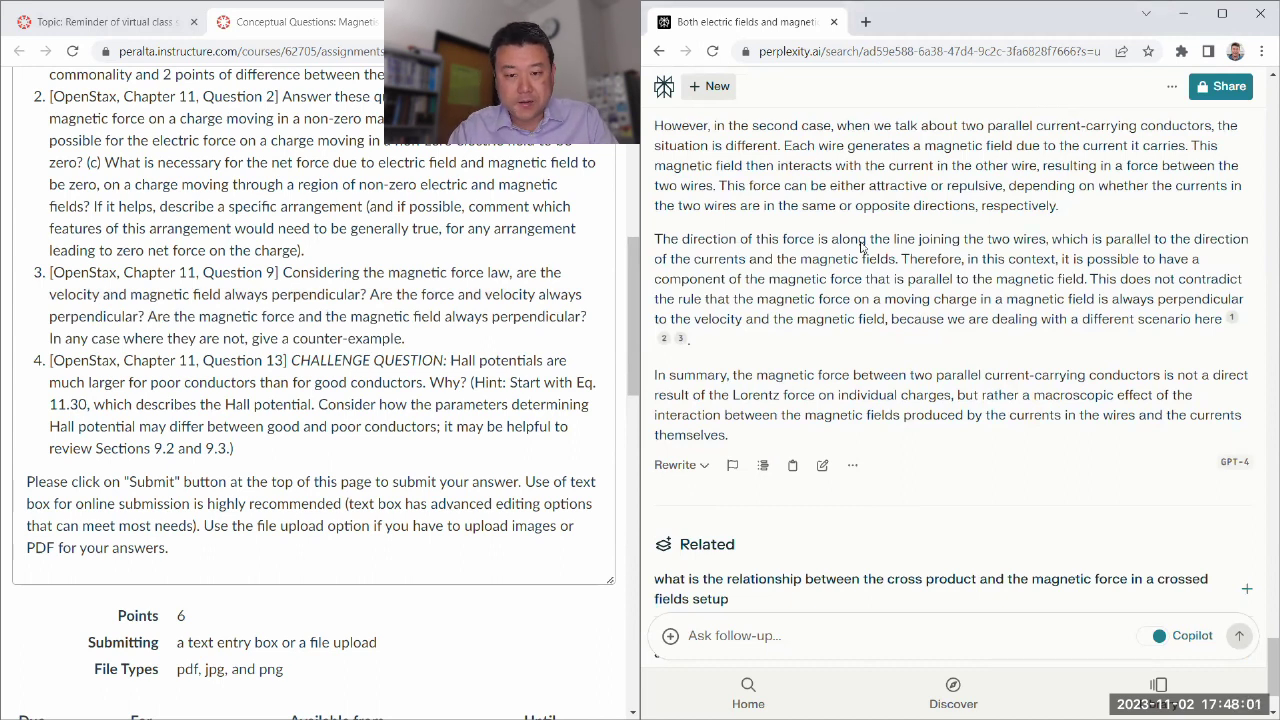
scroll(752, 270, "down", 1)
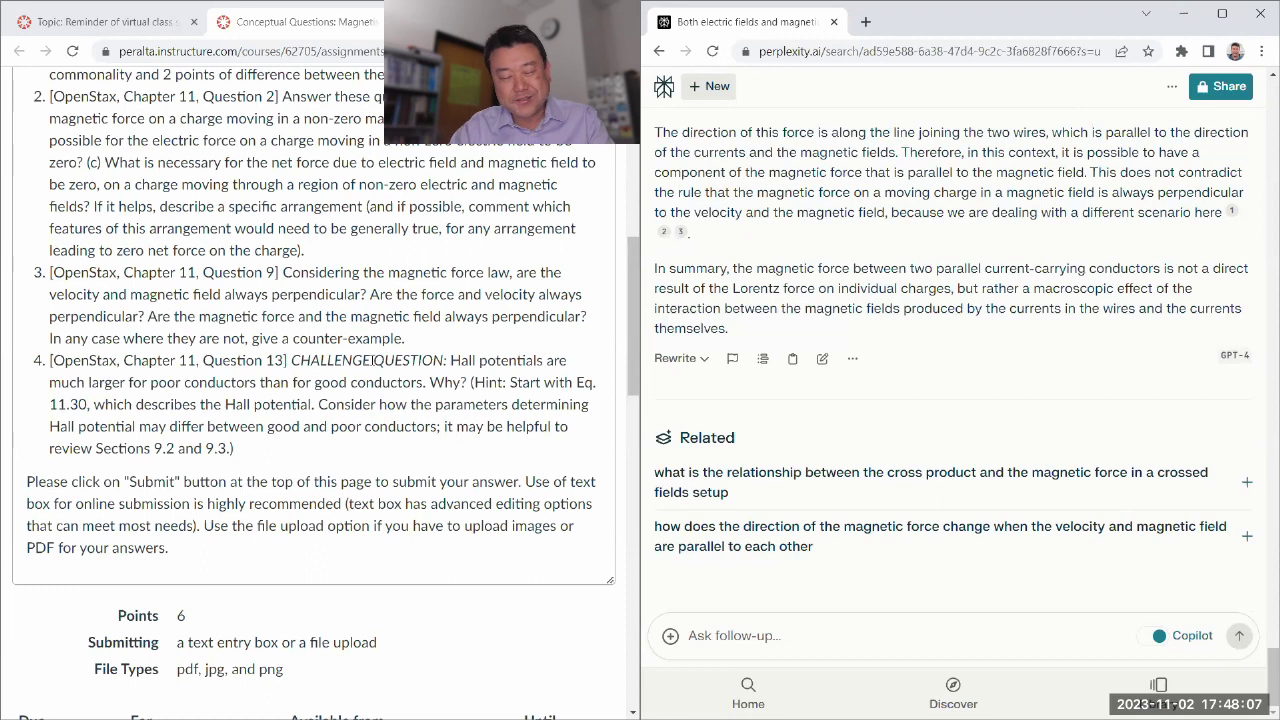
- Copy the text of Question 4 on Hall potentials, starting at "CHALLENGE QUESTION", from the assignment page
scroll(356, 372, "down", 1)
left_click_drag(292, 280, 321, 371)
key("ctrl+c")
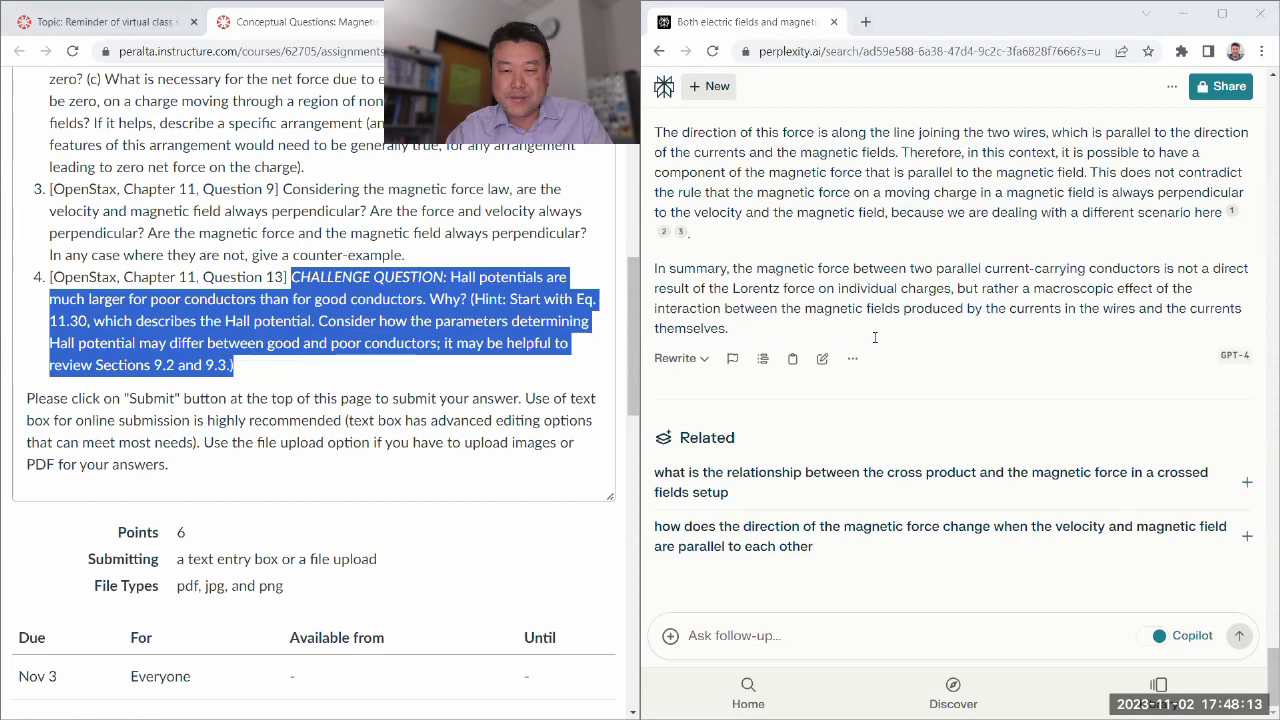
- Revisit the earlier answer on the magnetic force law and mark its sentence starting "The cross product in this equation"
scroll(825, 405, "up", 15)
scroll(825, 405, "up", 1)
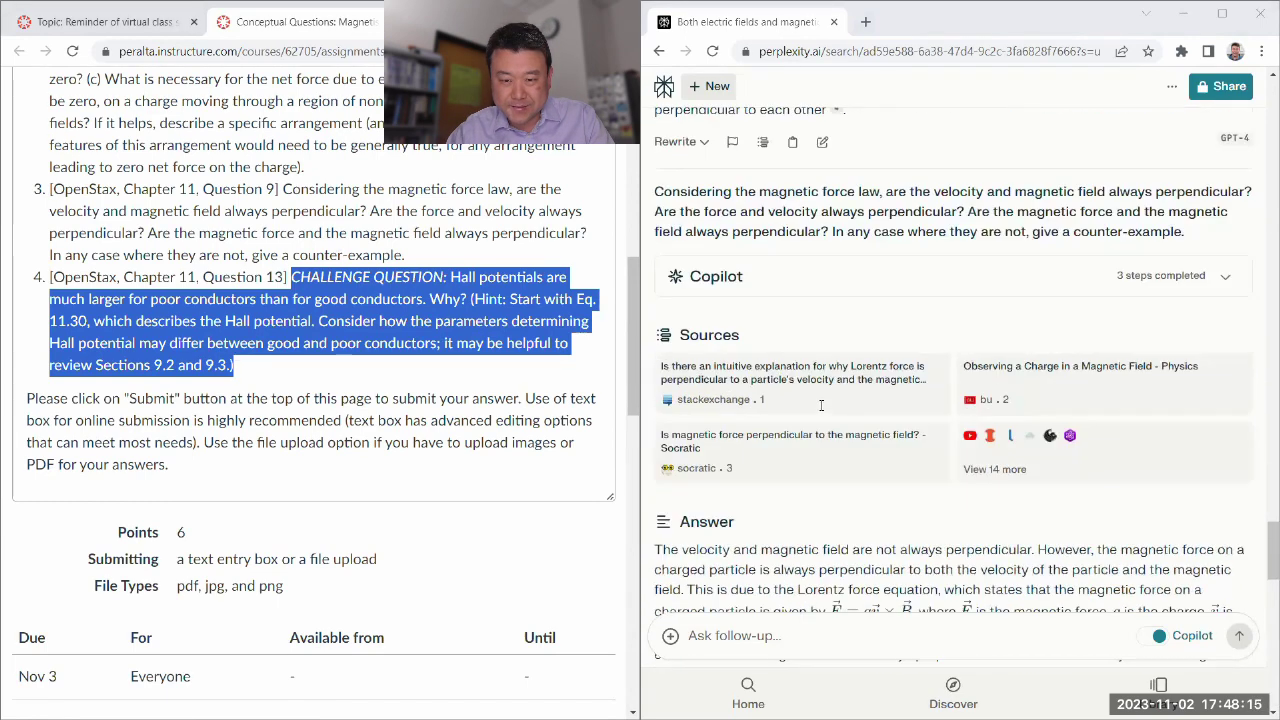
scroll(810, 385, "up", 2)
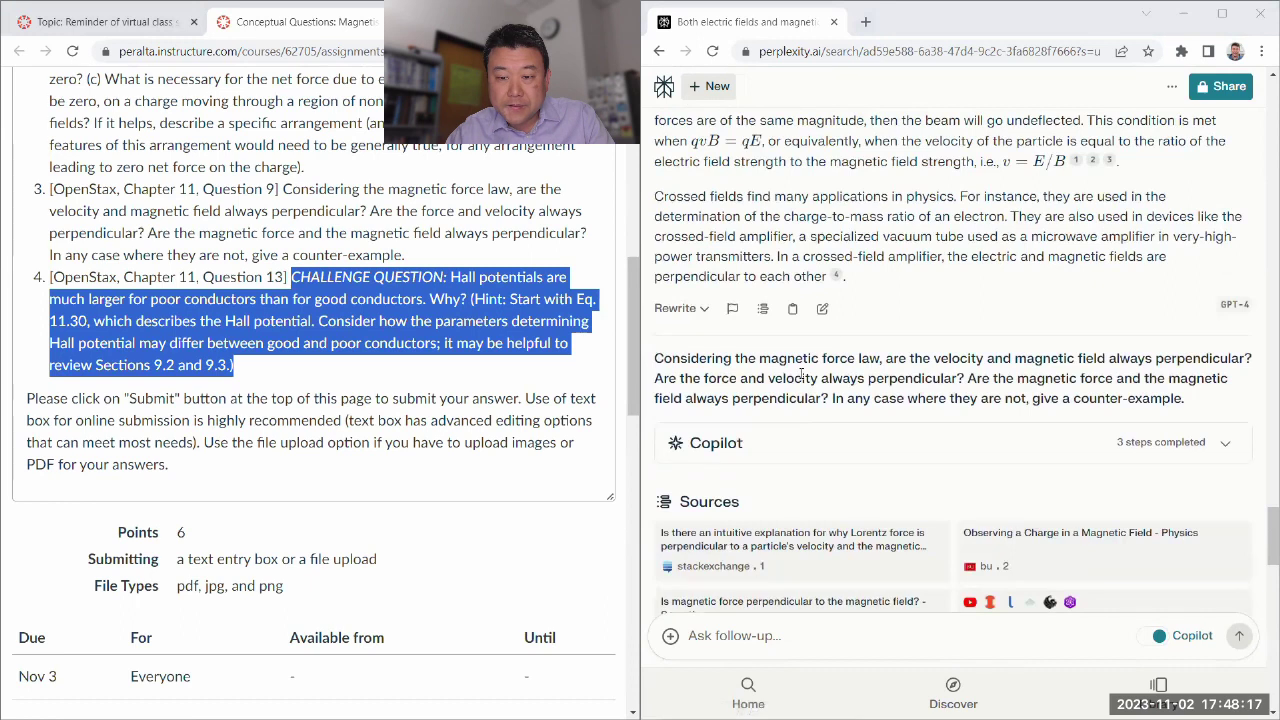
scroll(912, 386, "down", 5)
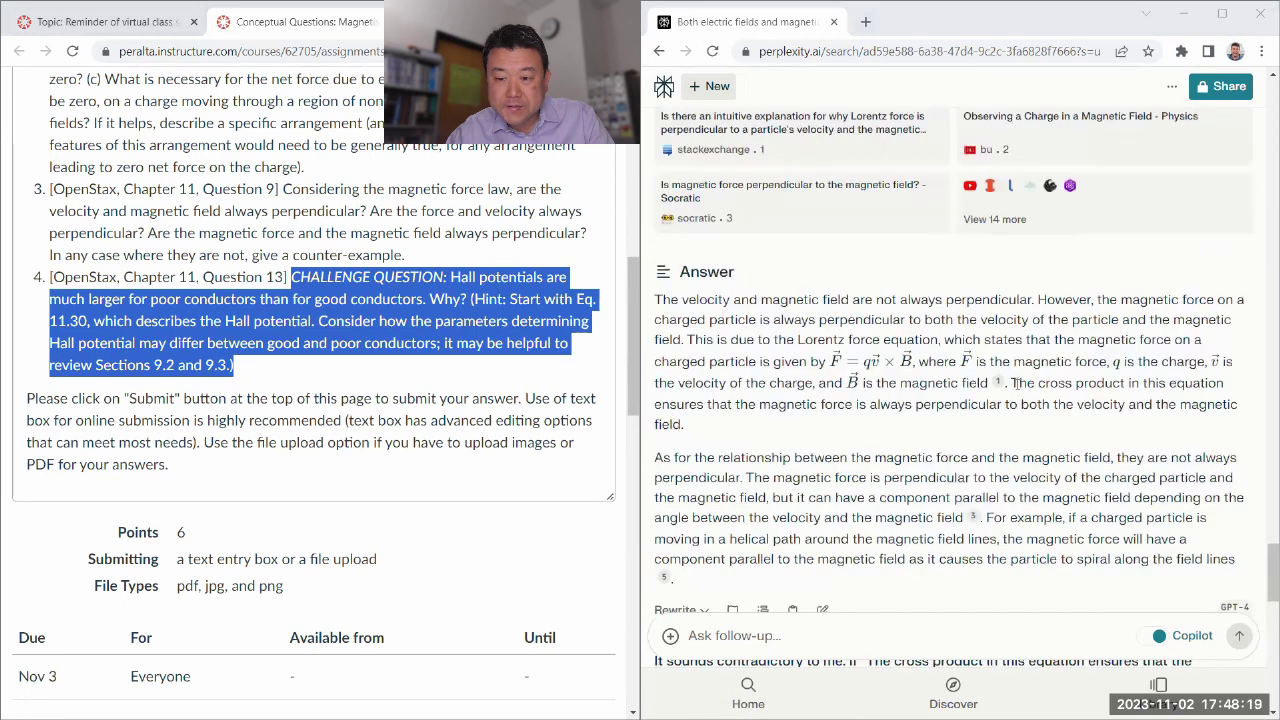
left_click_drag(1012, 383, 697, 428)
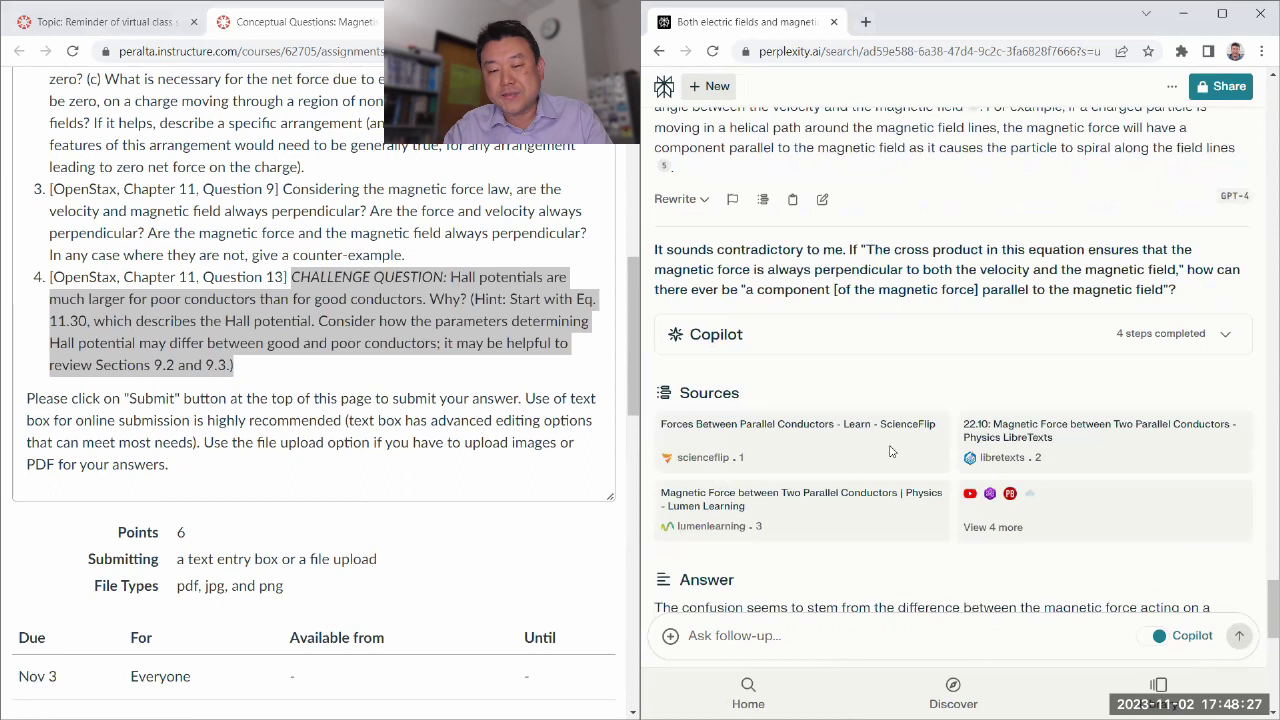
- Paste the copied Hall potential challenge question as a follow-up in the Perplexity thread and submit it
scroll(800, 432, "down", 10)
scroll(884, 445, "down", 3)
left_click(757, 631)
key("ctrl+v")
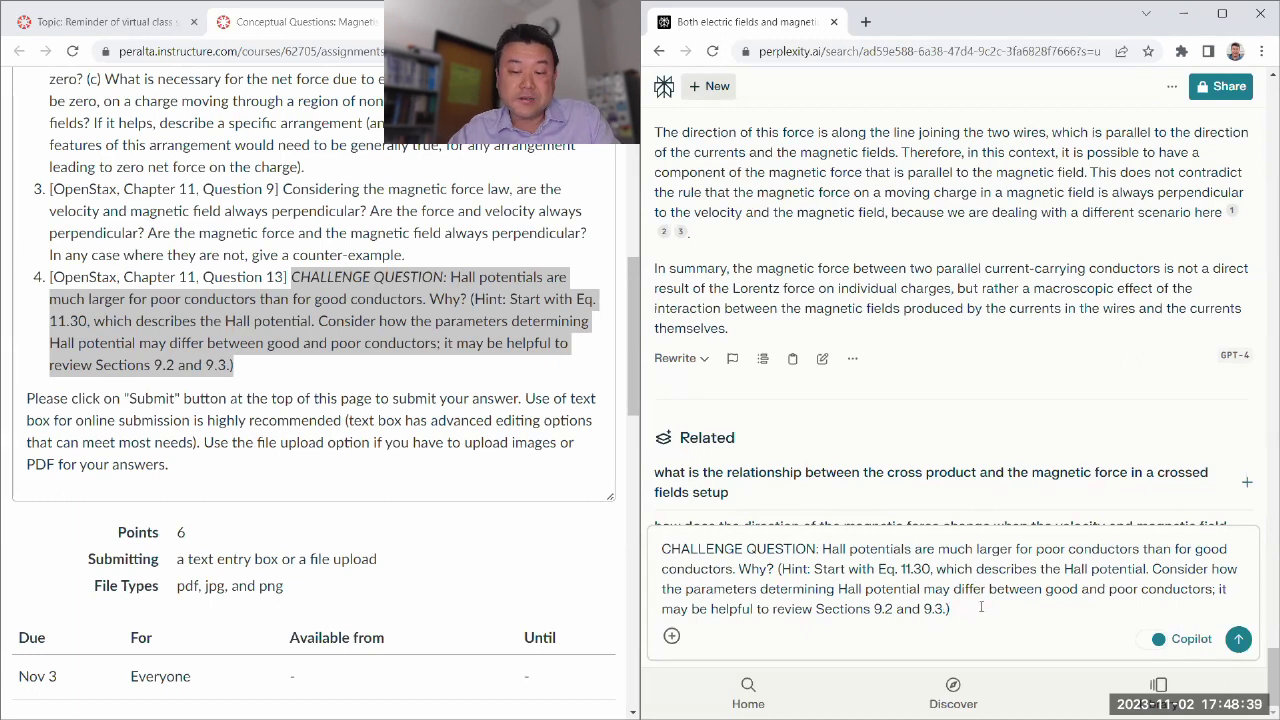
left_click(1238, 638)
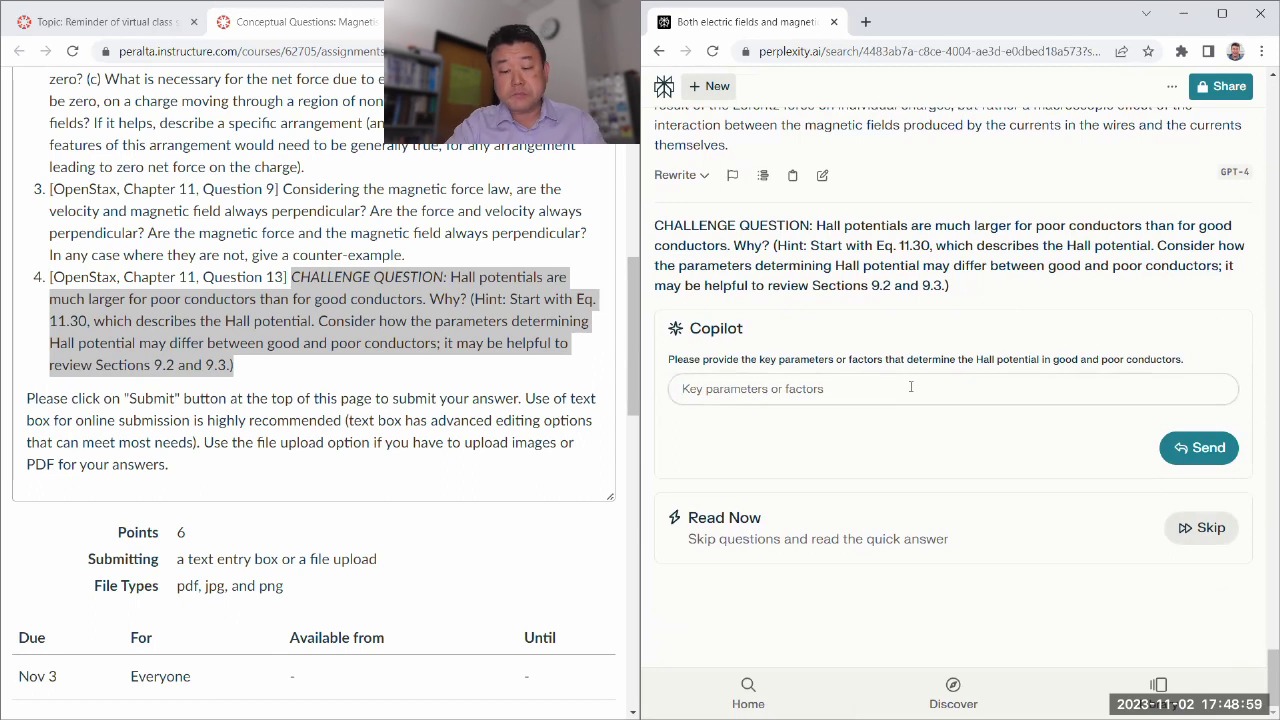
- Answer Copilot's request for key parameters or factors with "Conductivity?" and send it
type("Conduc")
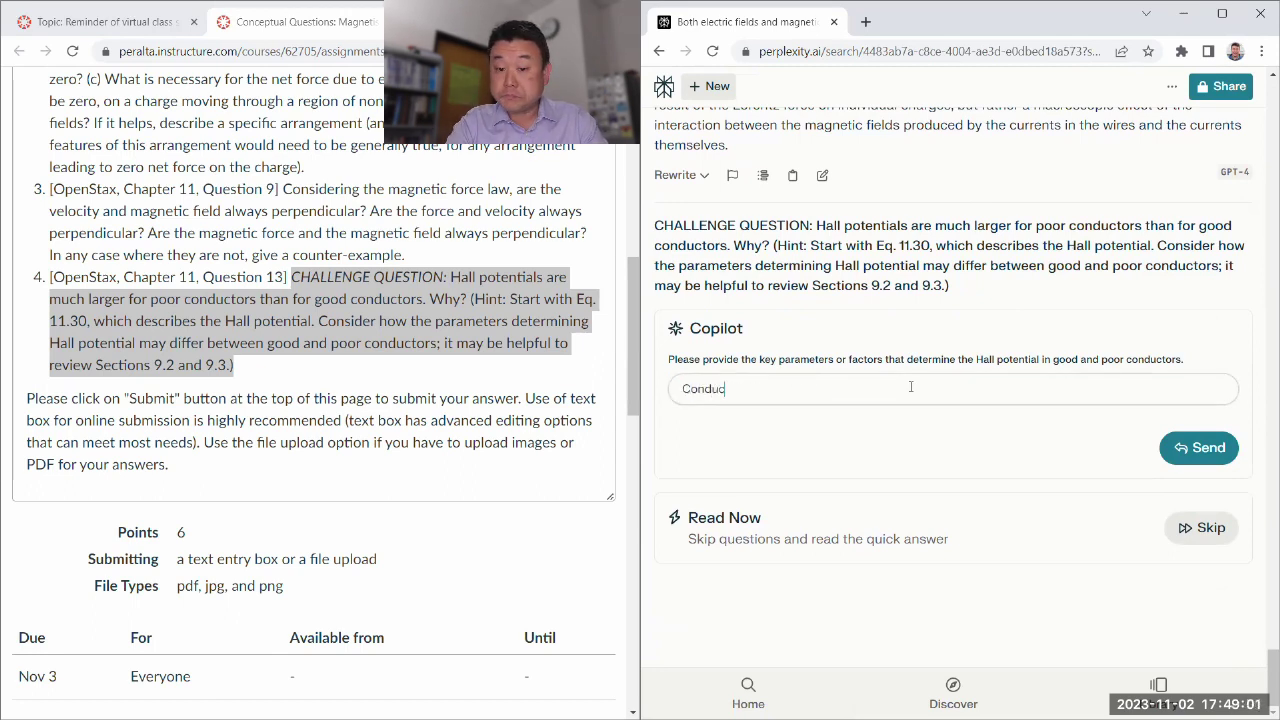
type("tivity?")
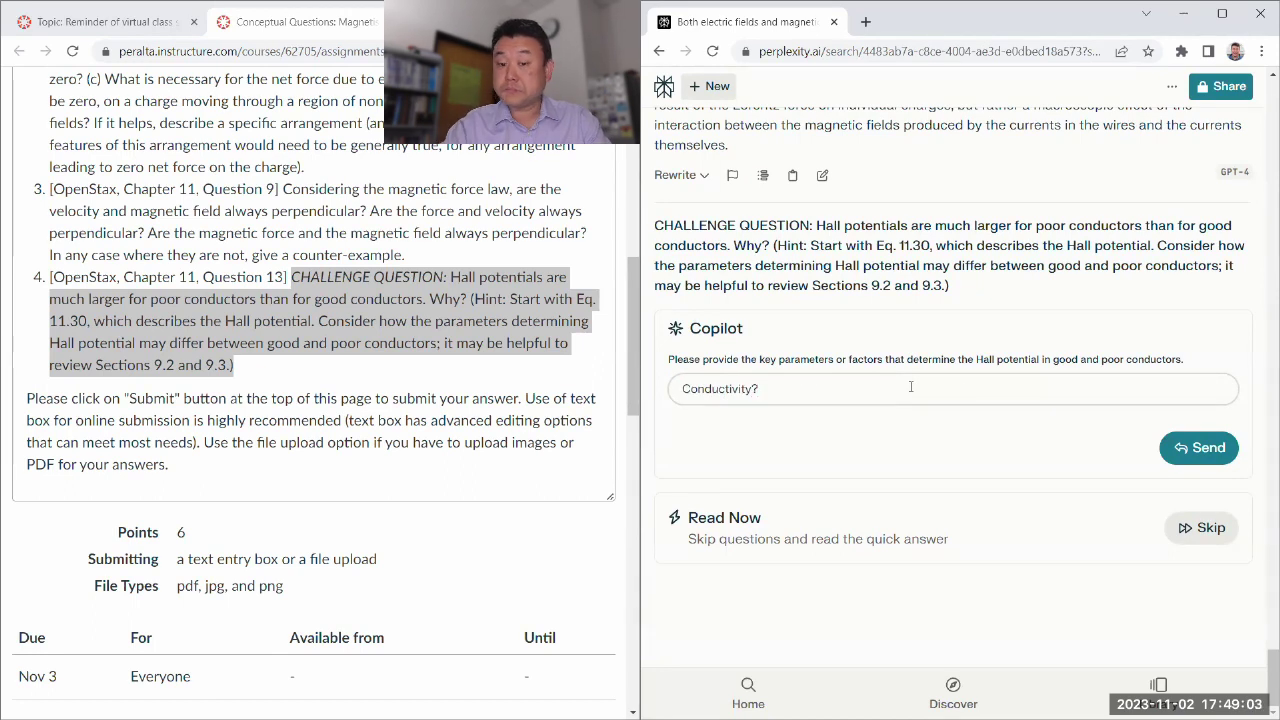
left_click(1199, 448)
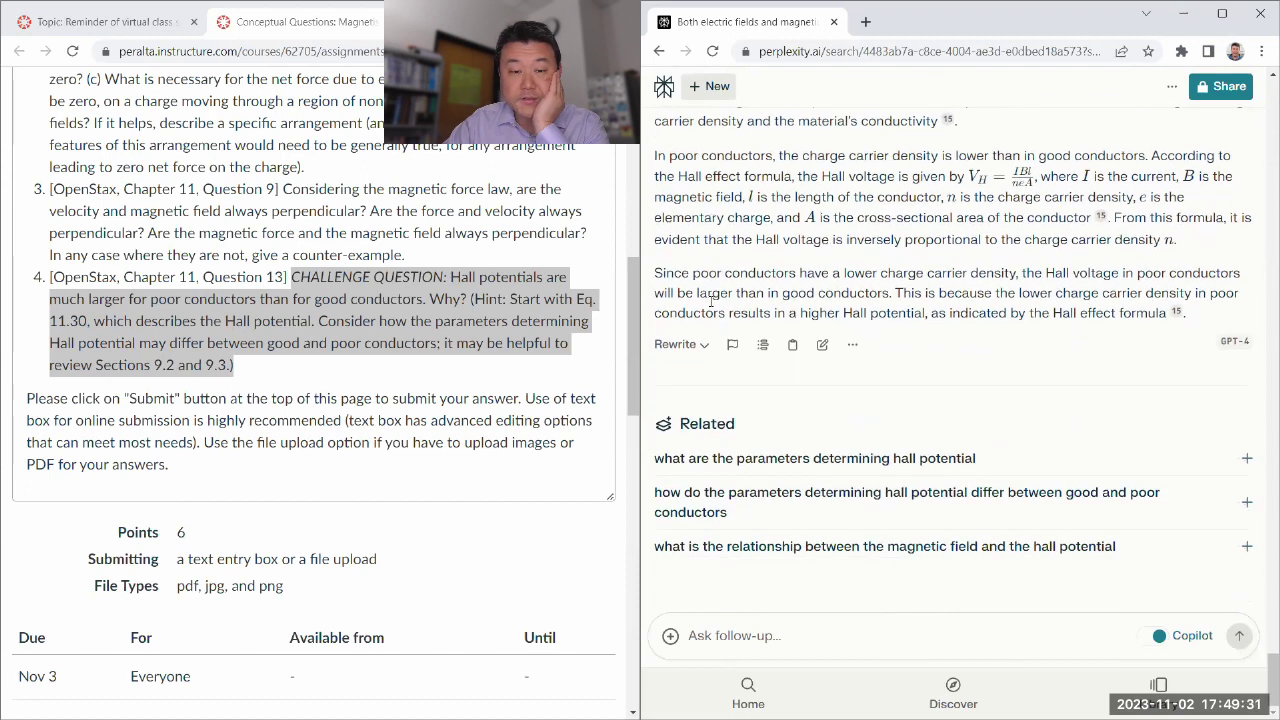
- Review the answer on Hall potentials in good and poor conductors, including its sources, against the challenge question
left_click_drag(291, 280, 444, 281)
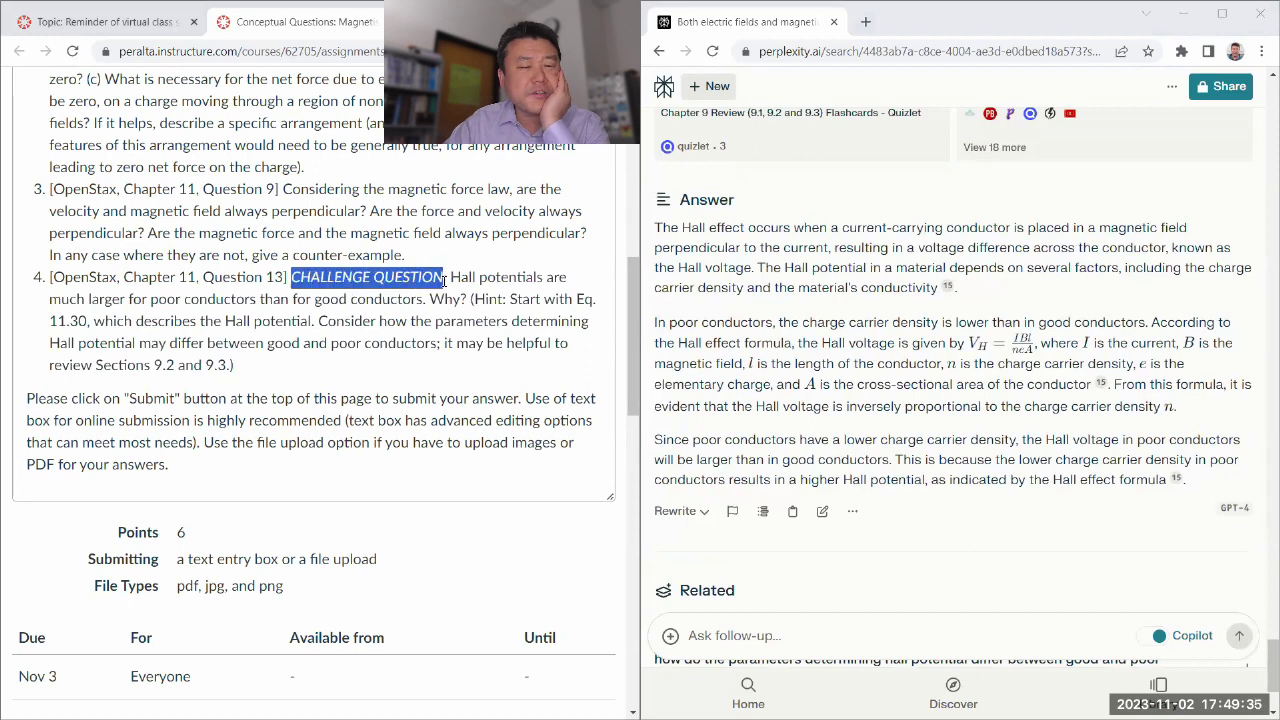
left_click(447, 281)
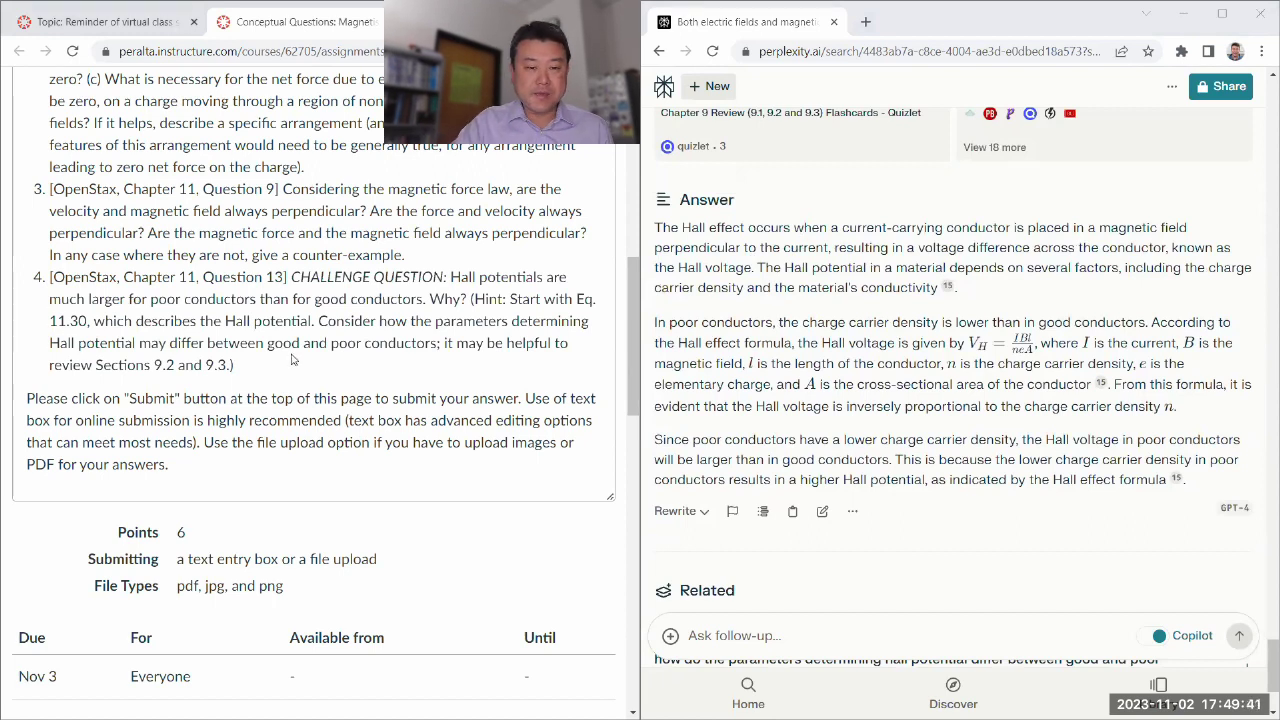
scroll(810, 297, "down", 2)
scroll(810, 297, "up", 3)
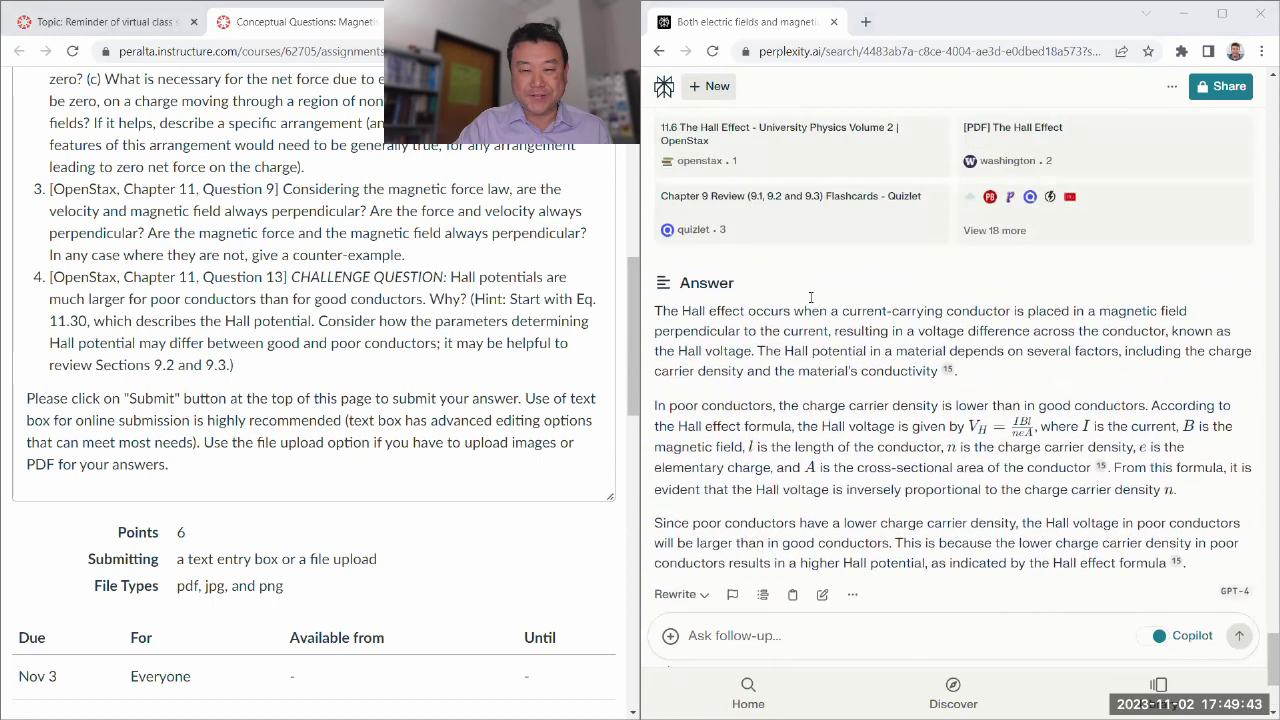
scroll(811, 300, "down", 1)
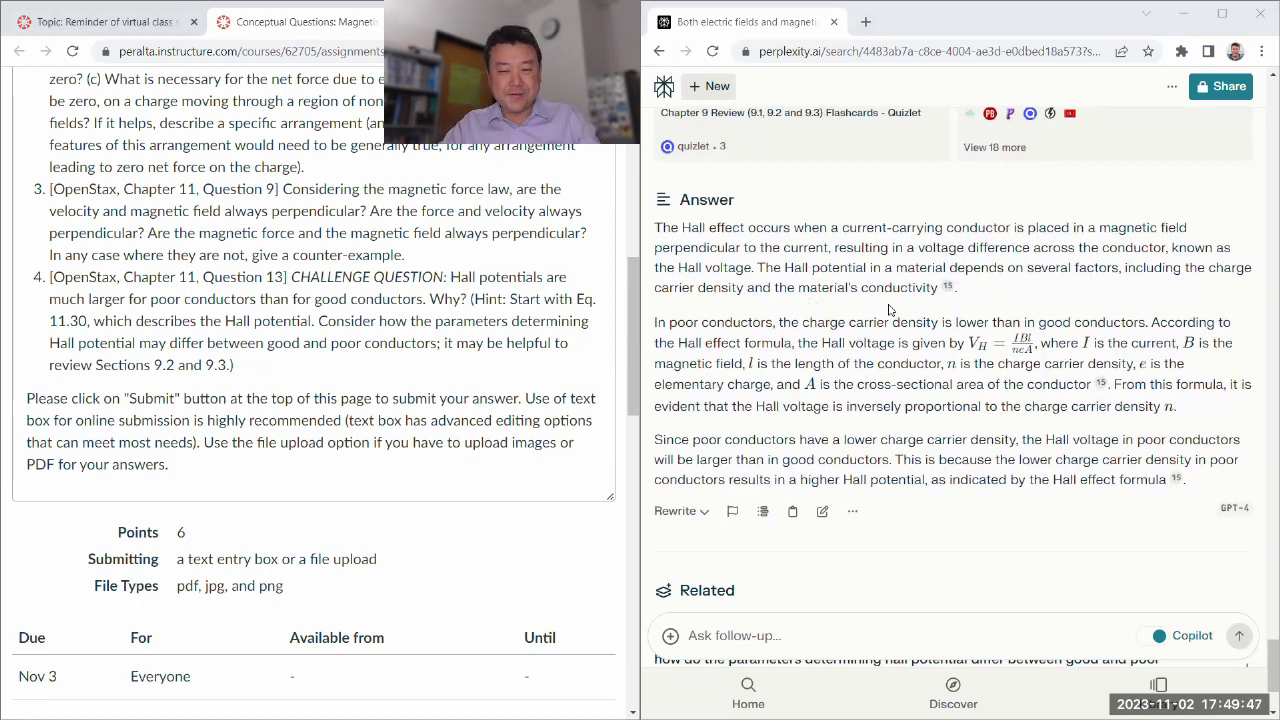
scroll(895, 300, "down", 1)
scroll(885, 315, "up", 1)
scroll(885, 315, "up", 3)
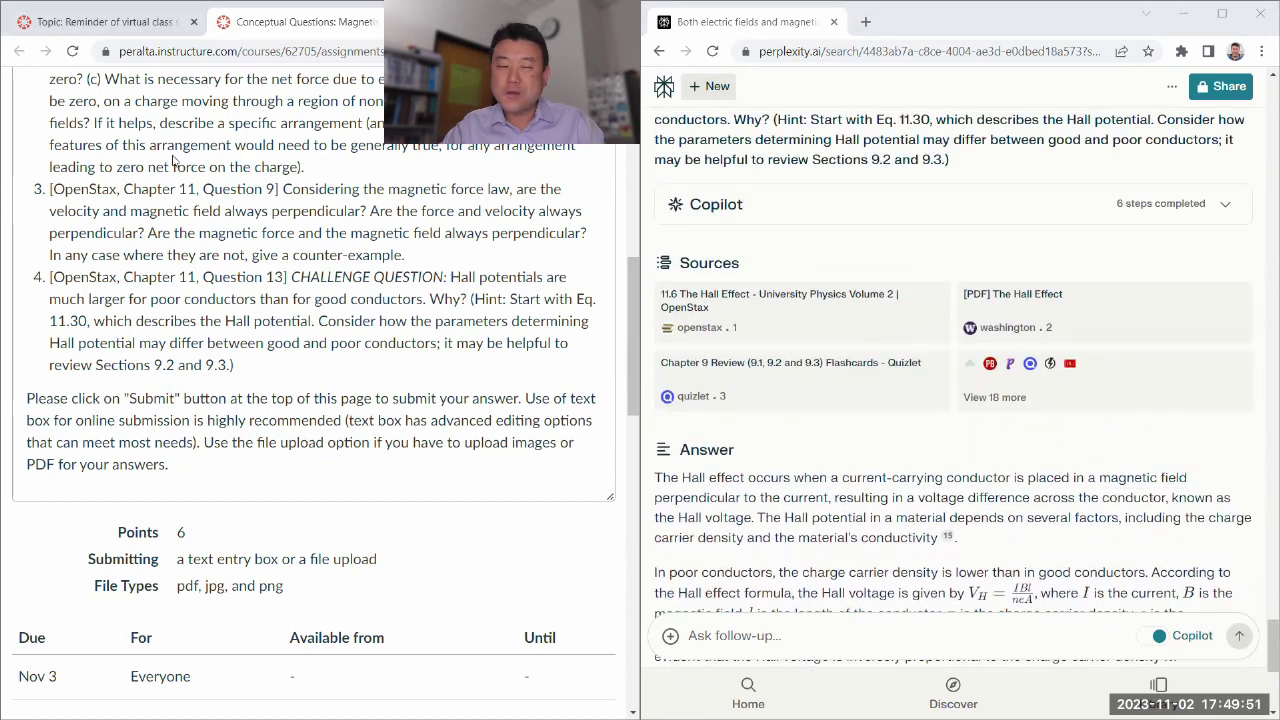
- Reread the earlier parallel-conductors answer, marking its claim about the force direction along the line joining the two wires
scroll(843, 335, "up", 4)
scroll(843, 335, "down", 3)
scroll(832, 327, "up", 1)
scroll(832, 327, "up", 4)
scroll(829, 328, "up", 4)
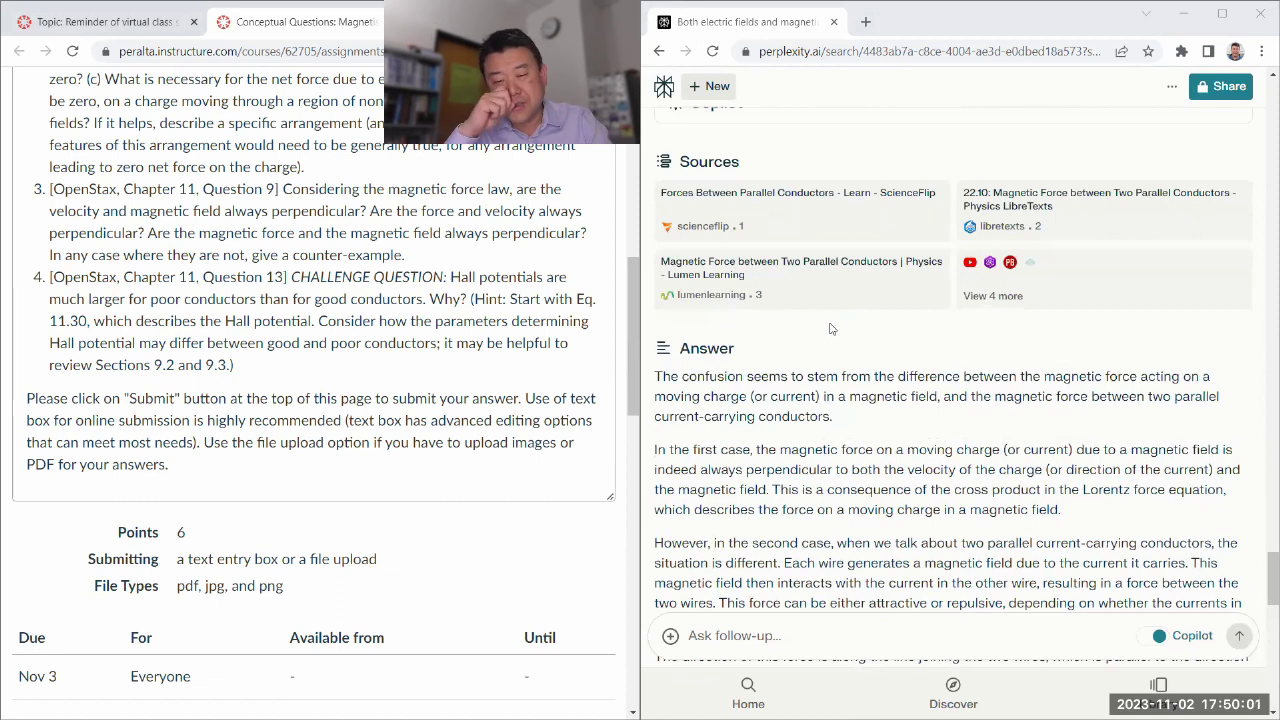
scroll(825, 329, "down", 2)
scroll(808, 340, "down", 2)
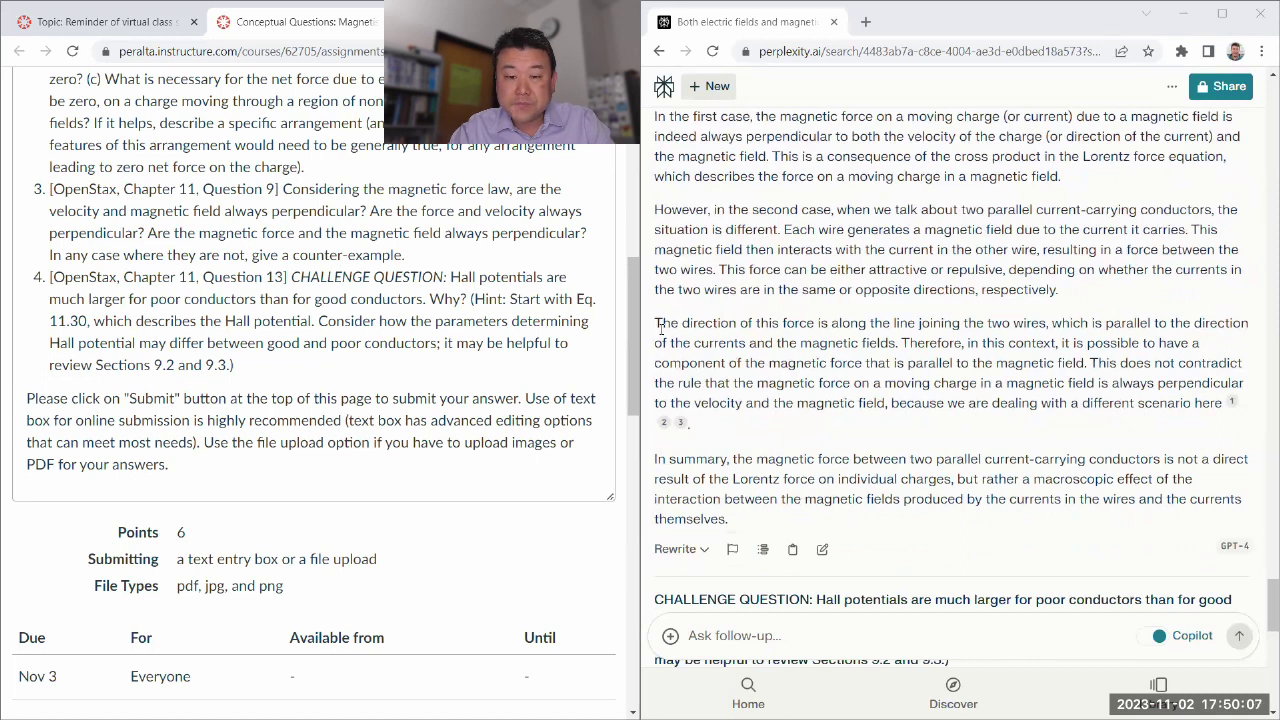
left_click_drag(655, 330, 1052, 330)
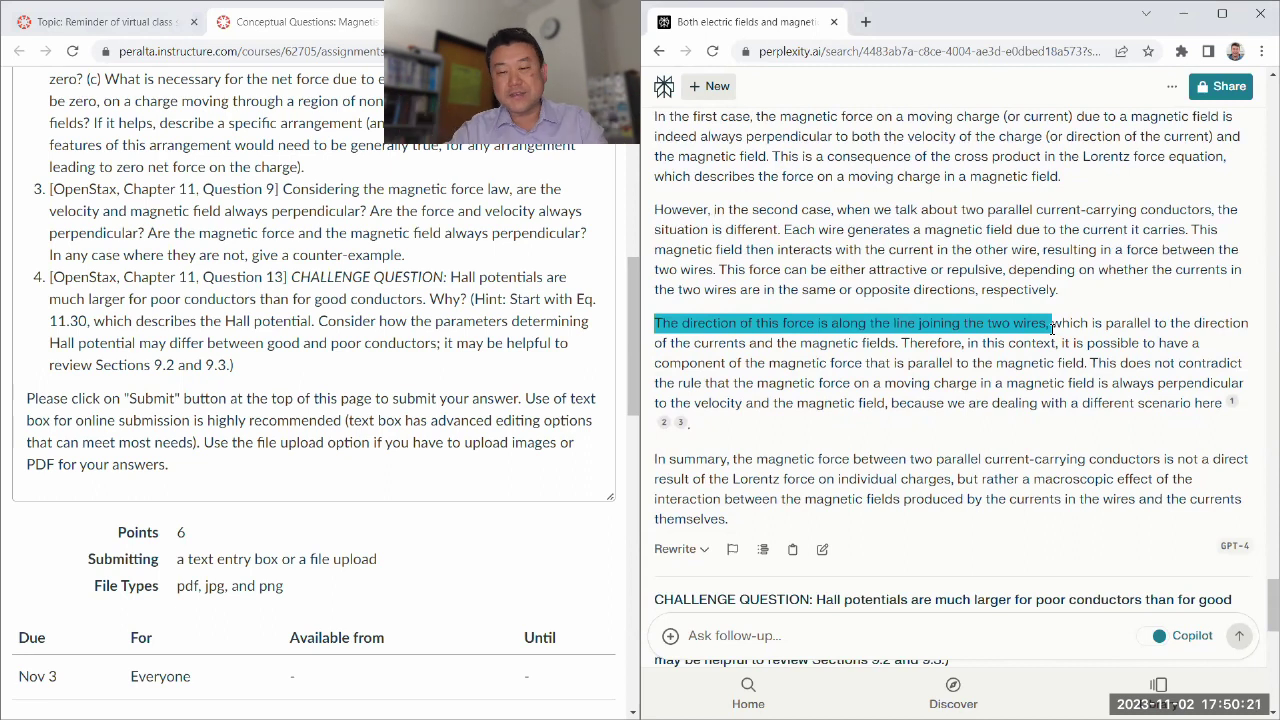
left_click(952, 378)
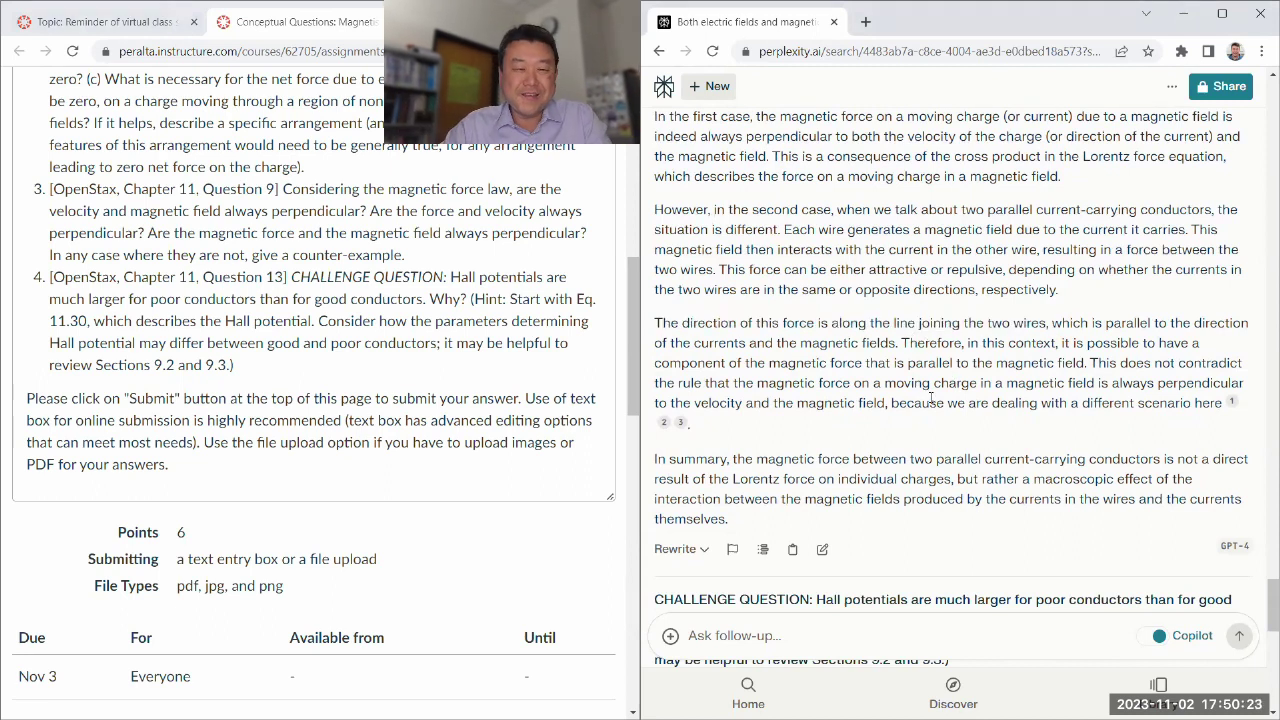
scroll(920, 400, "down", 3)
scroll(915, 400, "down", 7)
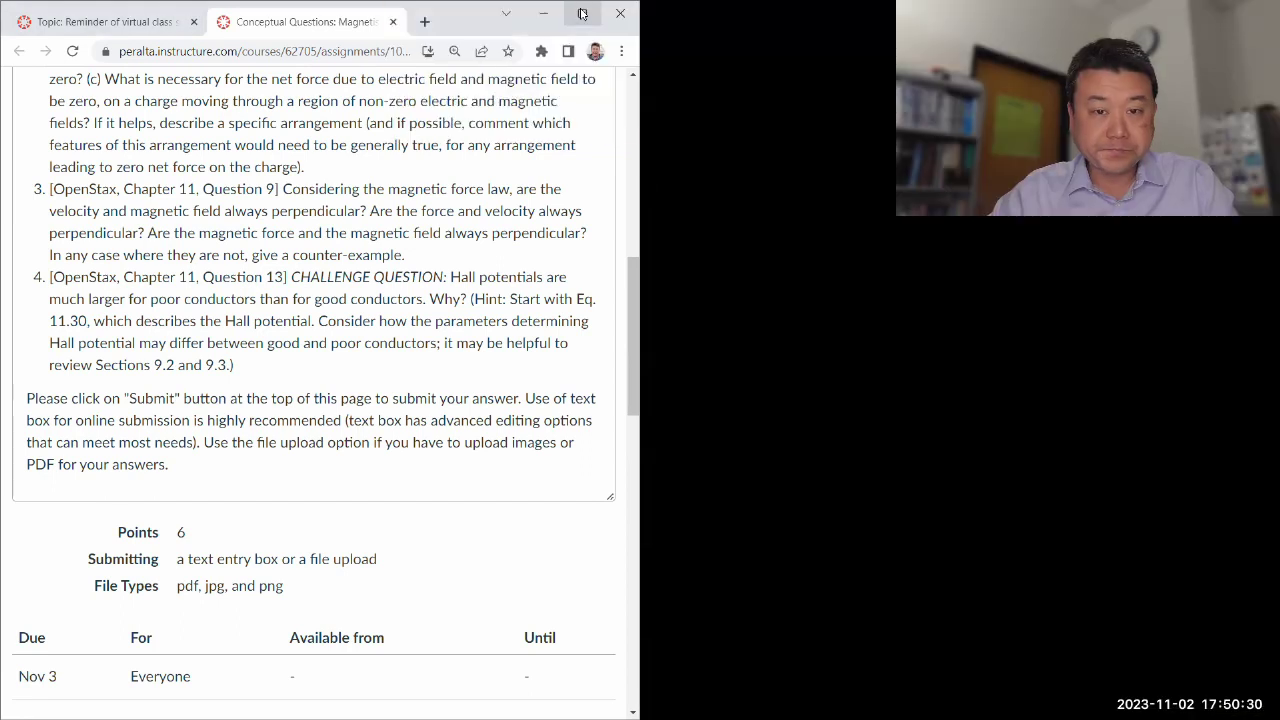
- Maximize the Canvas window and close the Conceptual Questions assignment page to return to the class session agenda
left_click(582, 13)
scroll(674, 217, "up", 4)
scroll(557, 194, "up", 2)
scroll(550, 197, "down", 1)
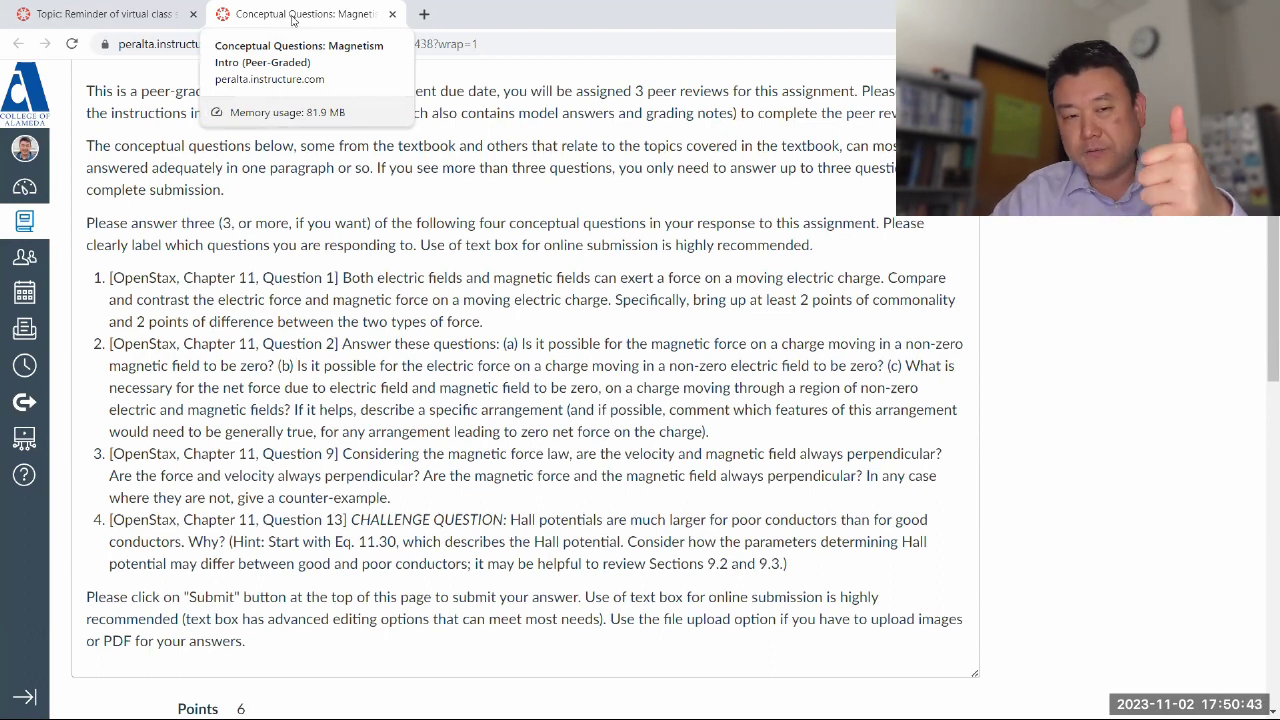
left_click(392, 14)
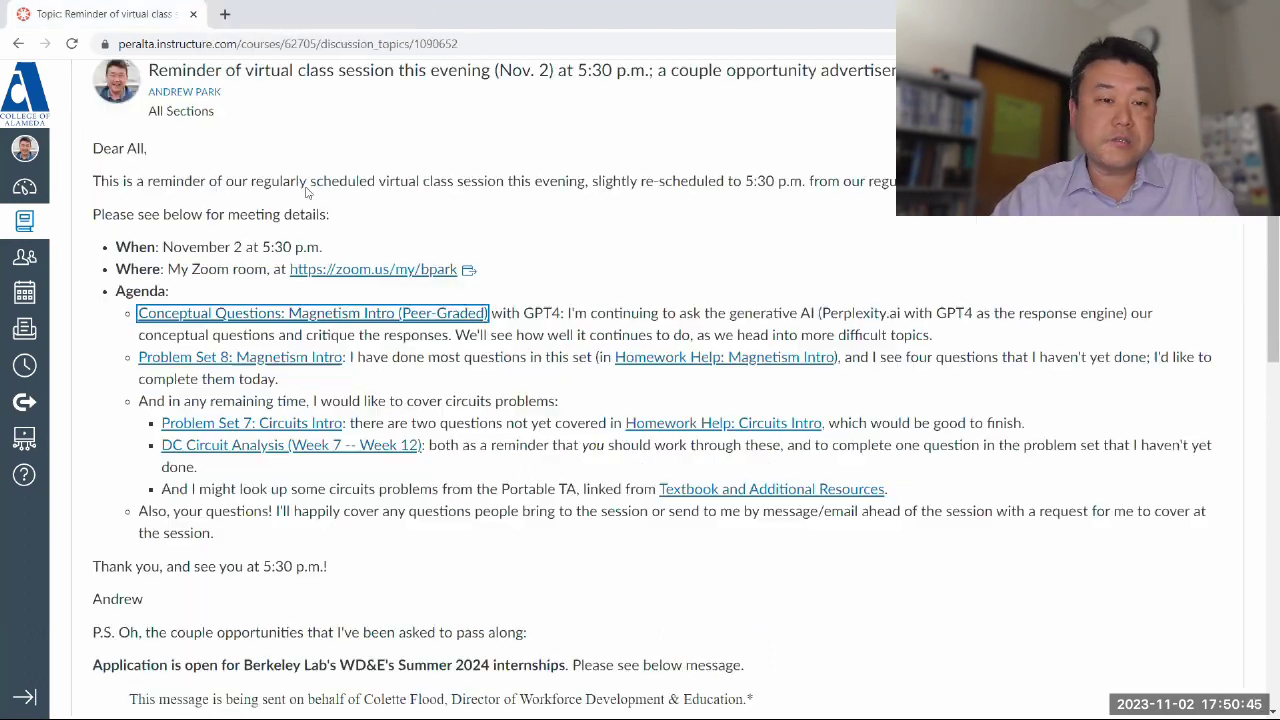
left_click(543, 334)
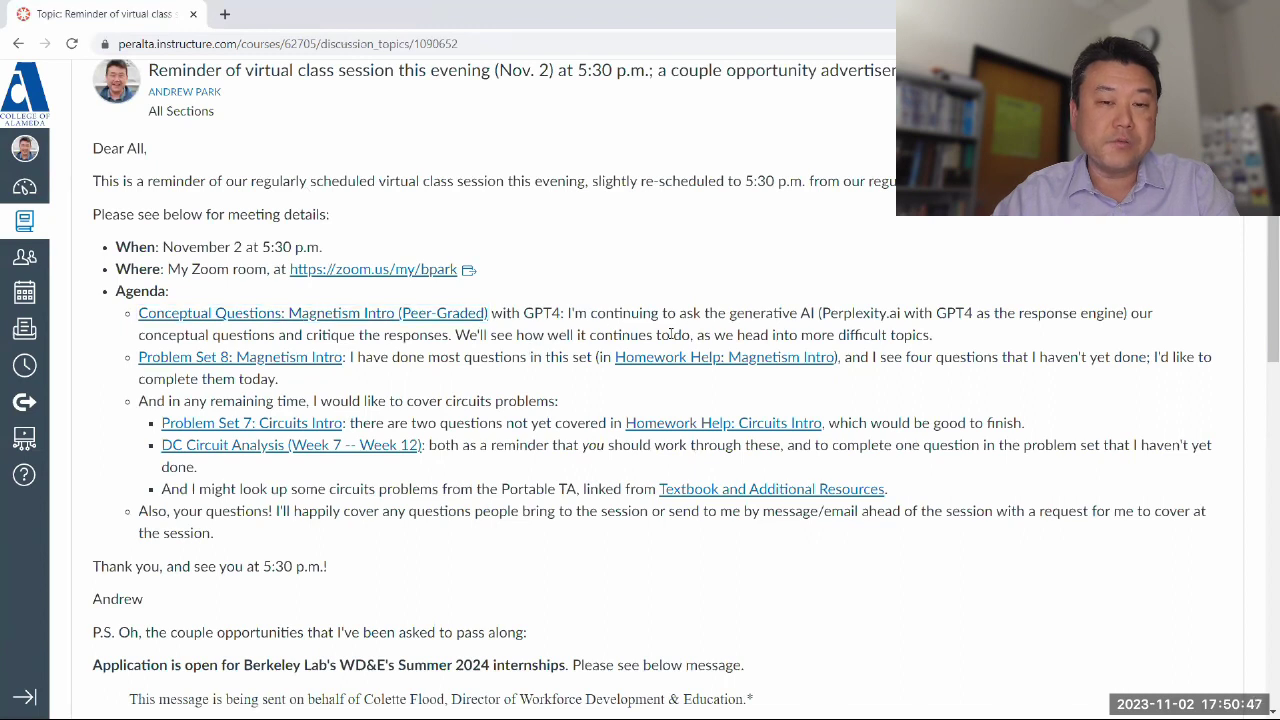